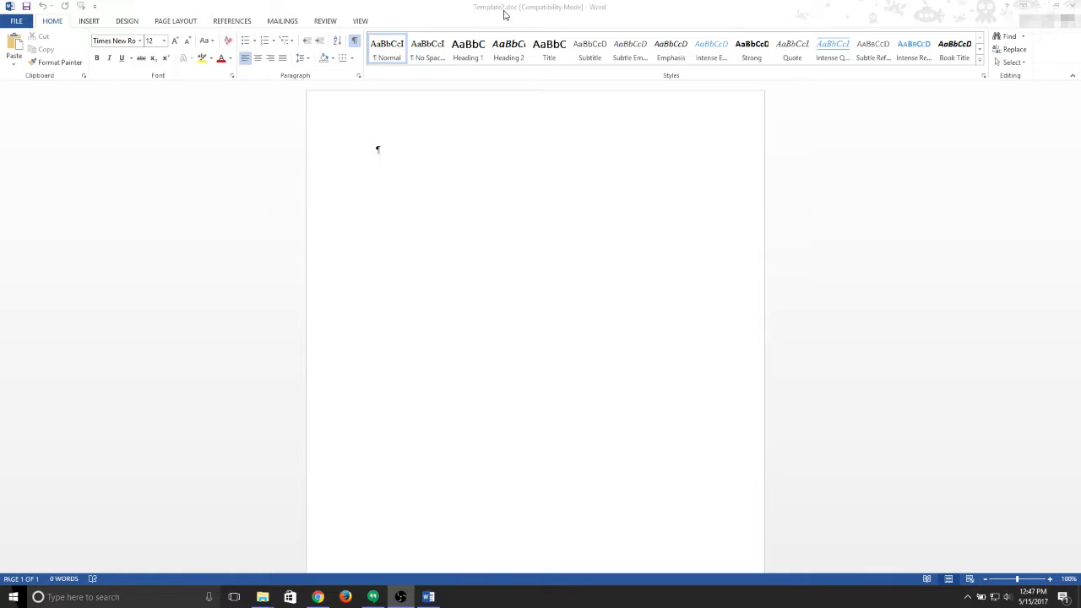
Examine the modification options offered for the No Spacing, Heading 1 and Subtle Emphasis styles
left_click(427, 56)
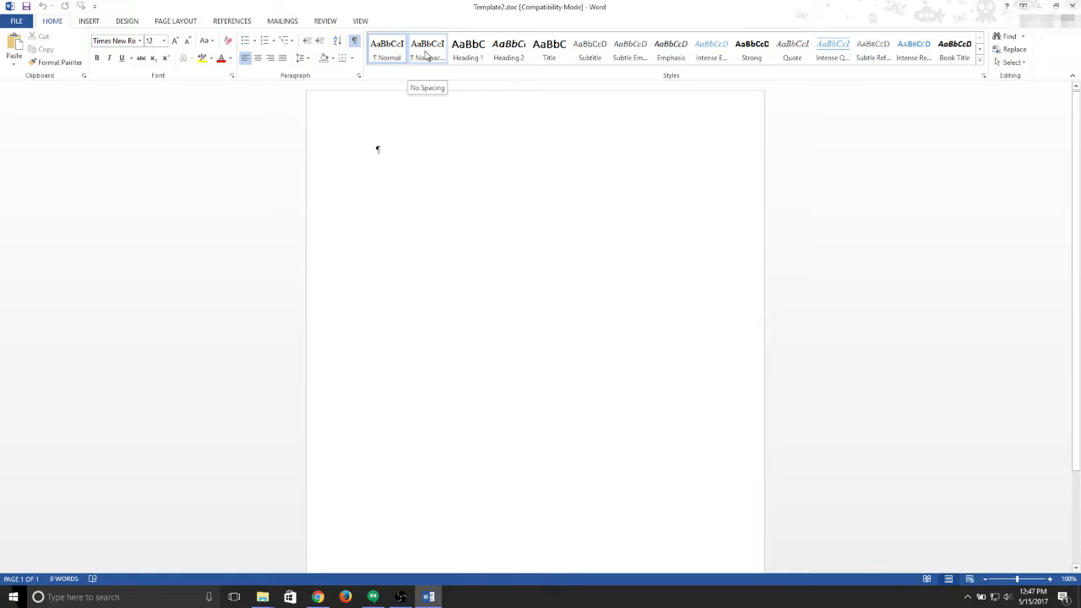
right_click(426, 56)
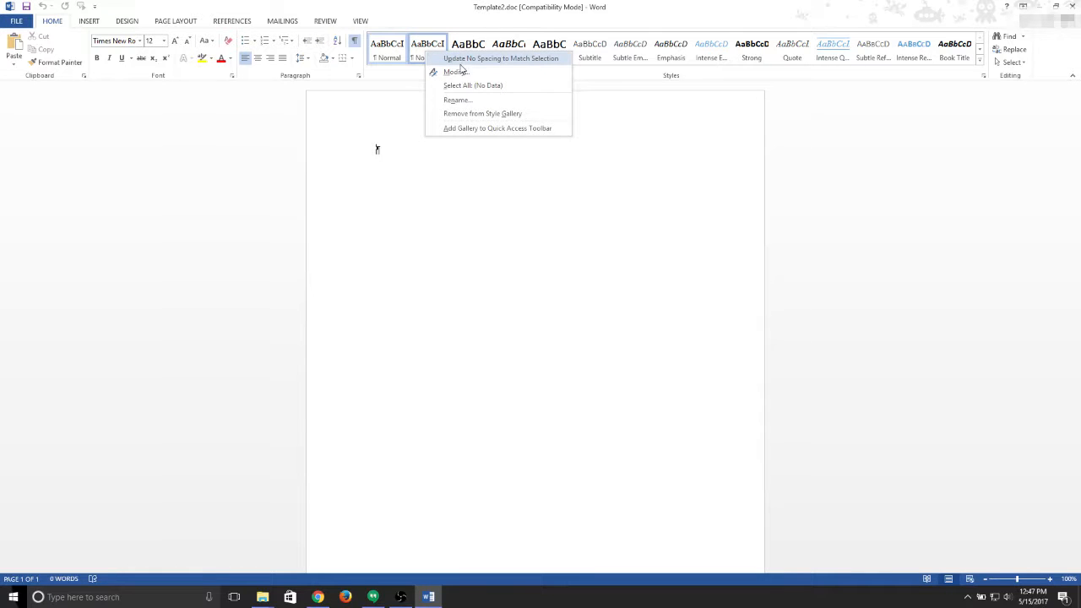
right_click(464, 40)
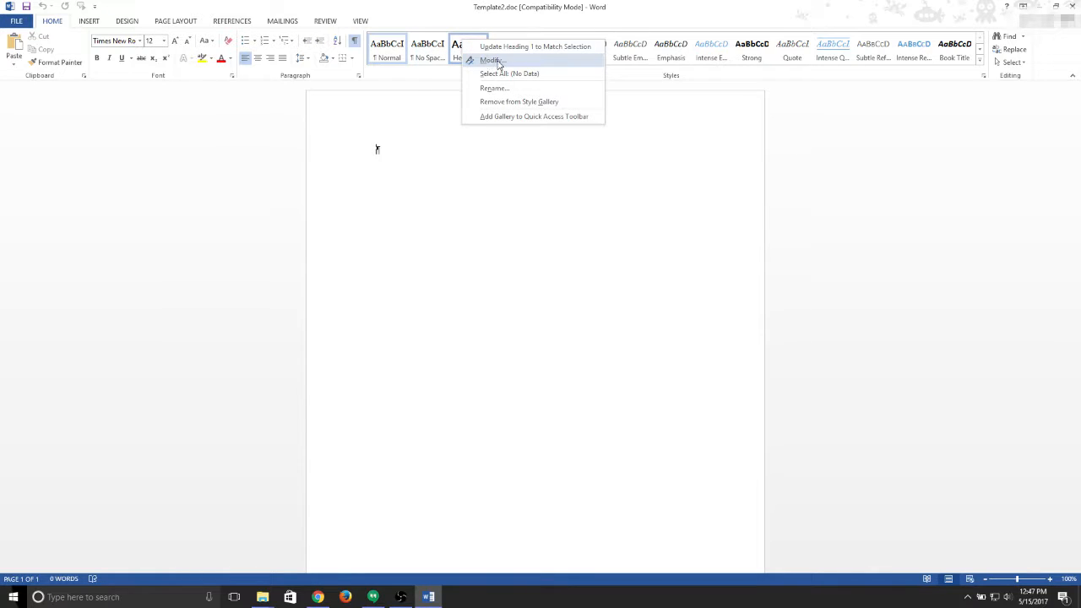
right_click(640, 47)
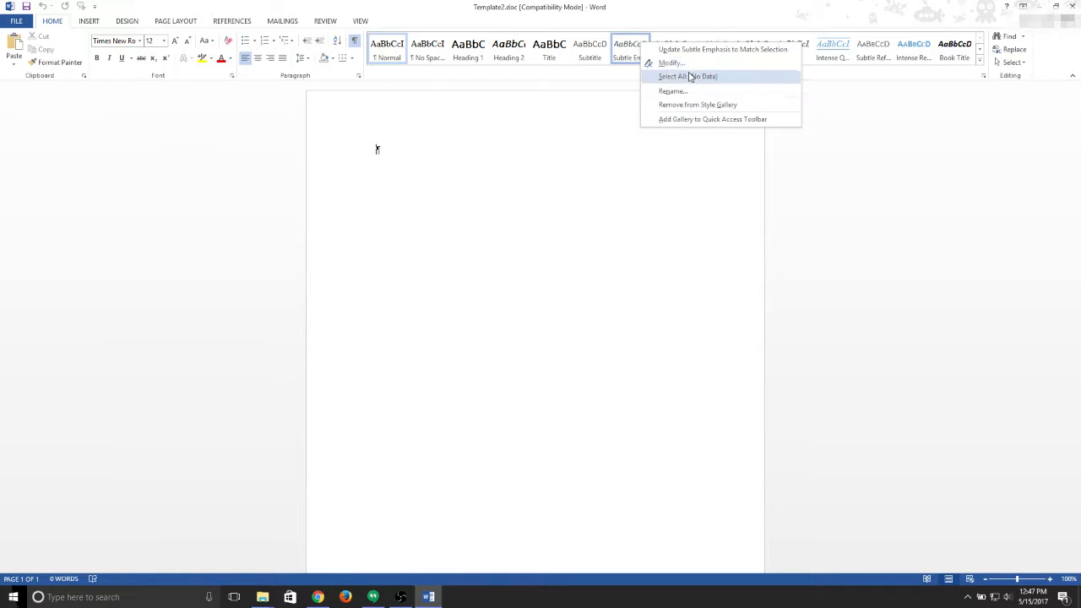
right_click(464, 56)
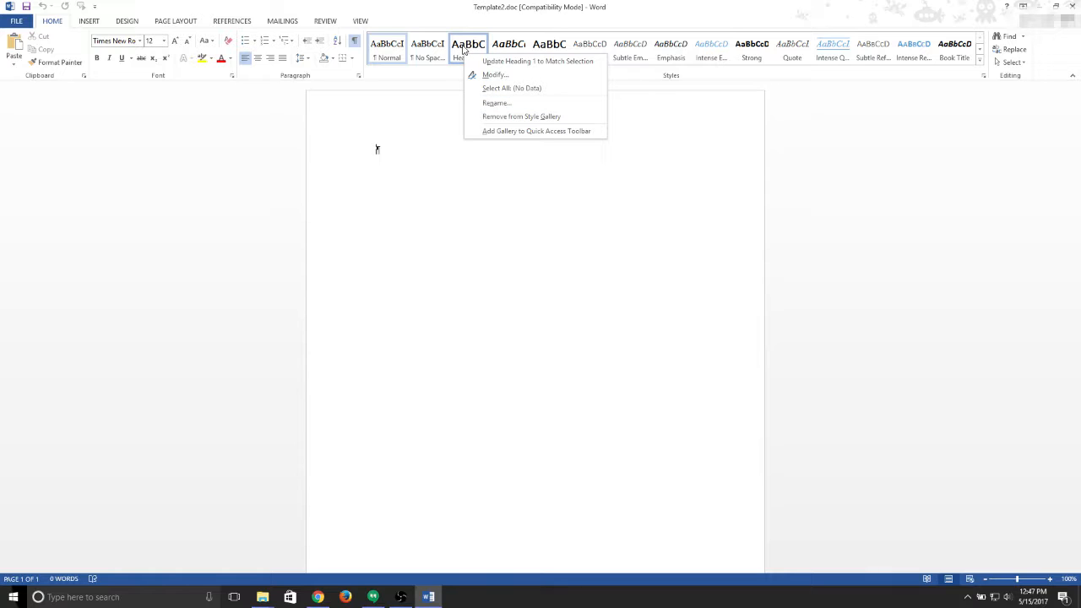
right_click(479, 42)
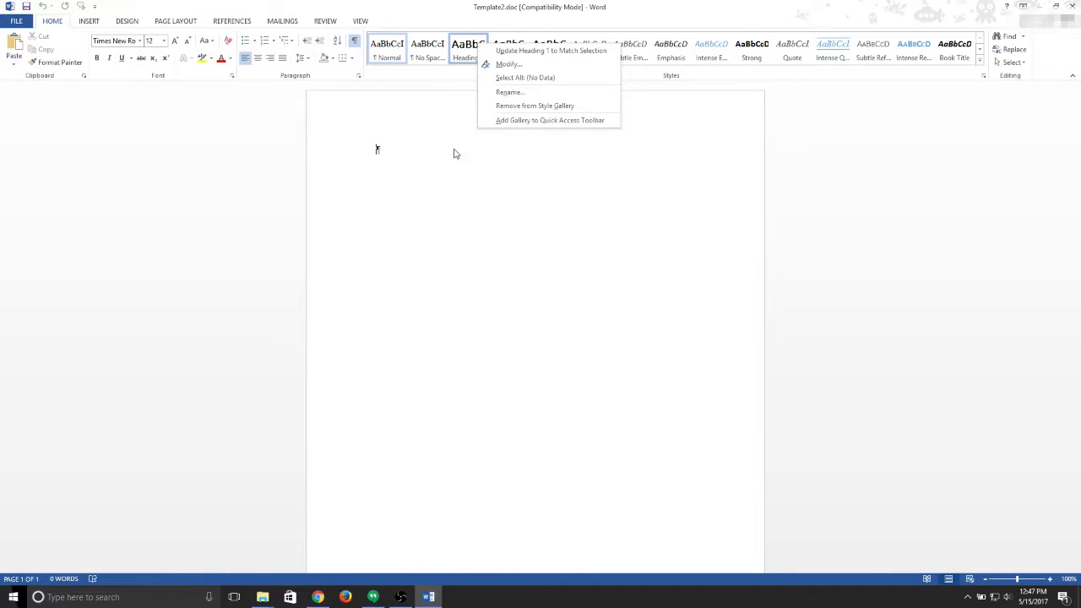
left_click(411, 146)
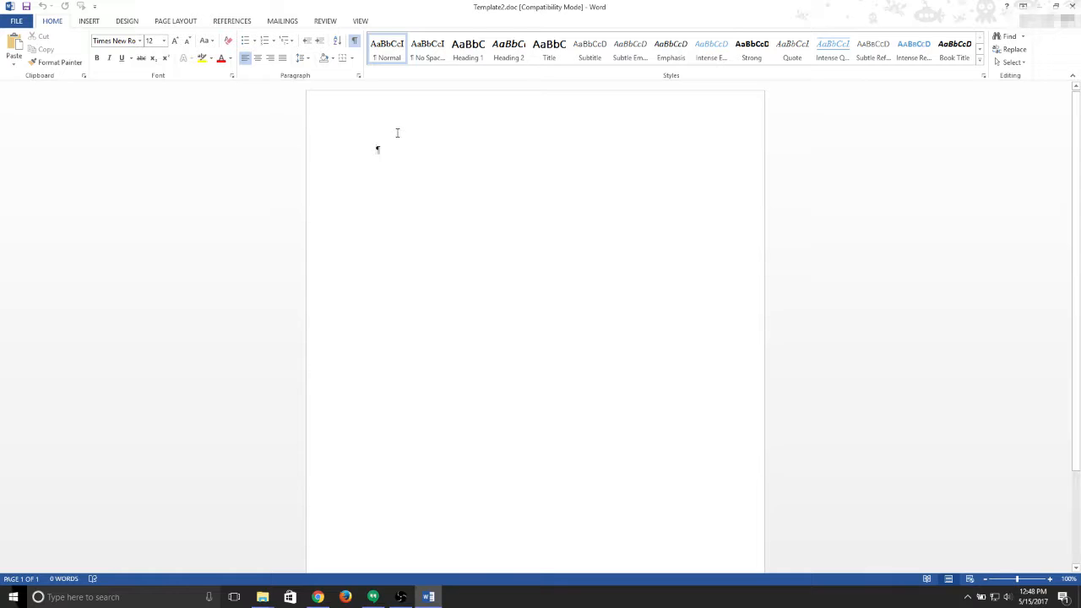
Examine the custom table of contents settings without inserting a table
left_click(228, 24)
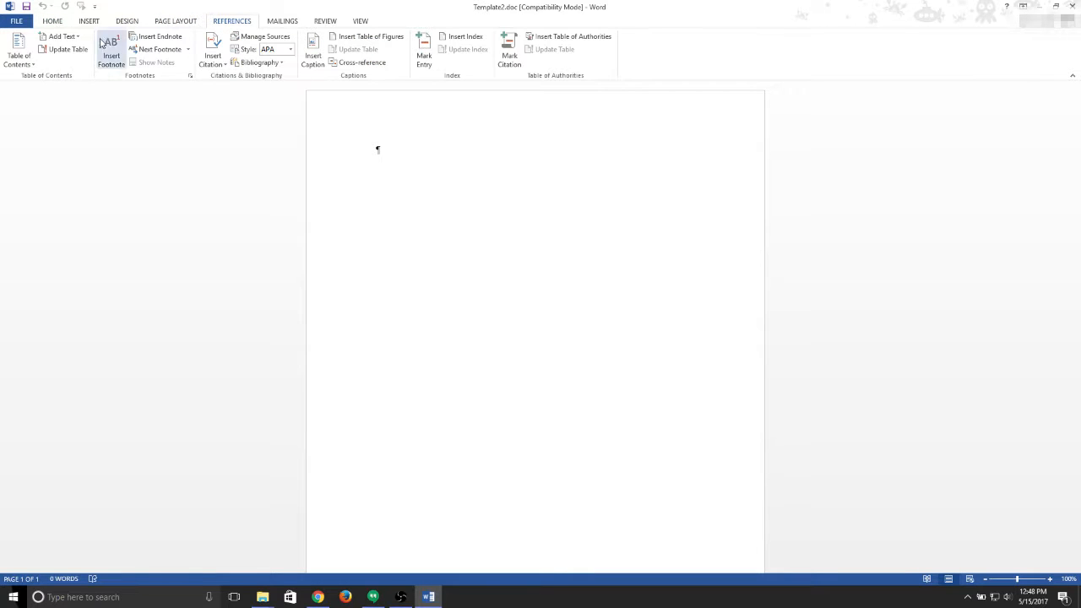
left_click(52, 20)
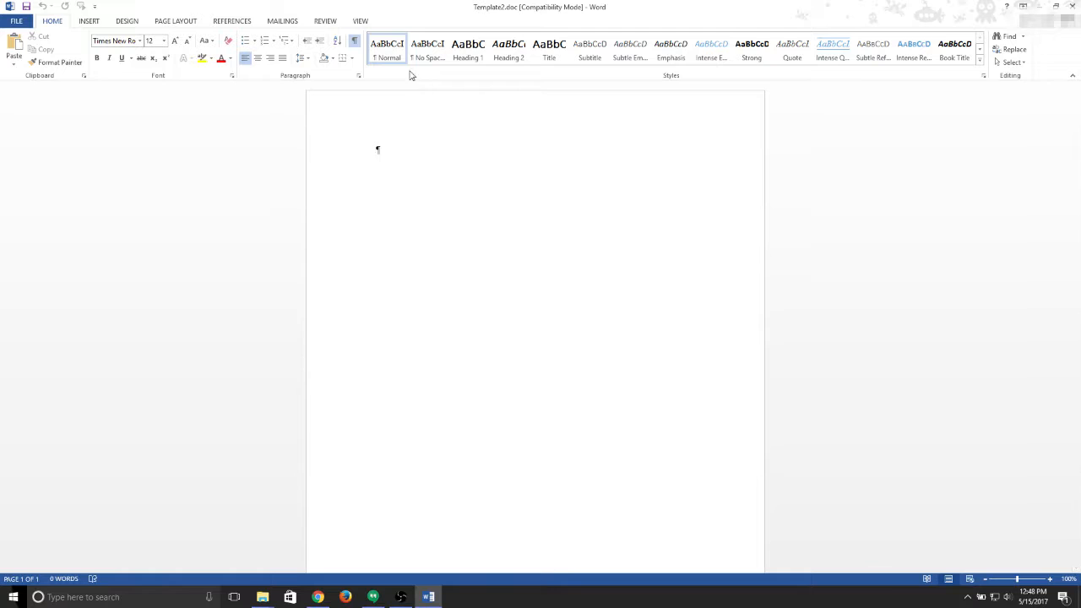
left_click(280, 20)
left_click(221, 21)
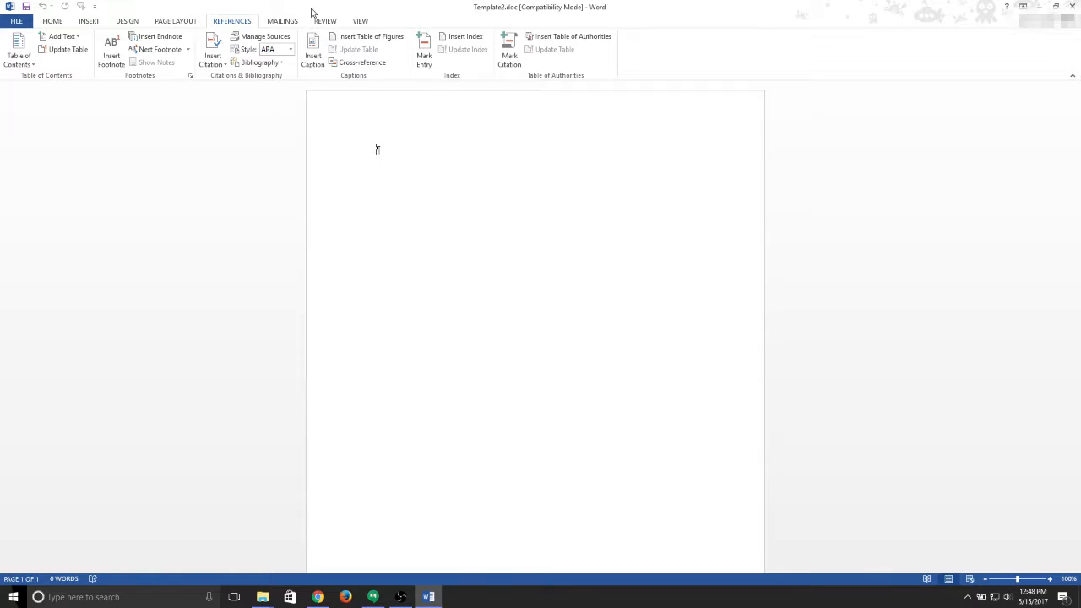
left_click(26, 57)
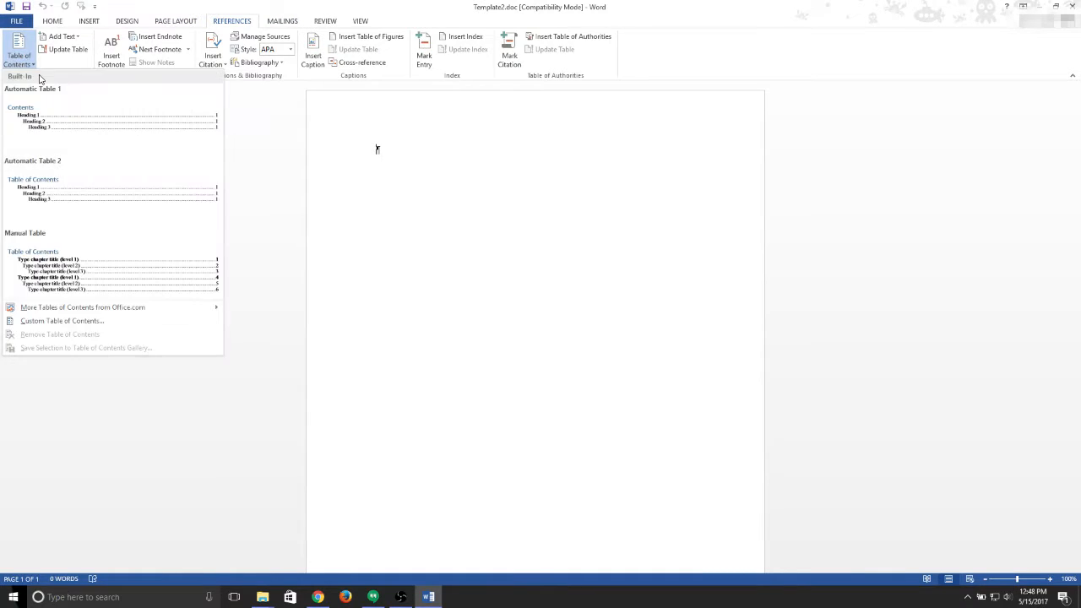
left_click(51, 321)
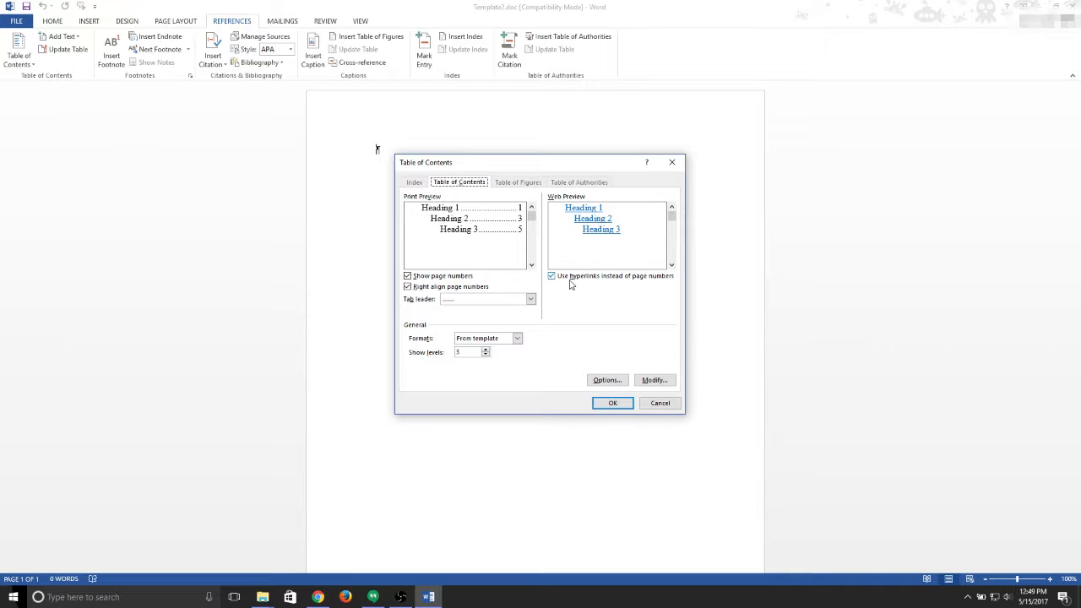
left_click(664, 407)
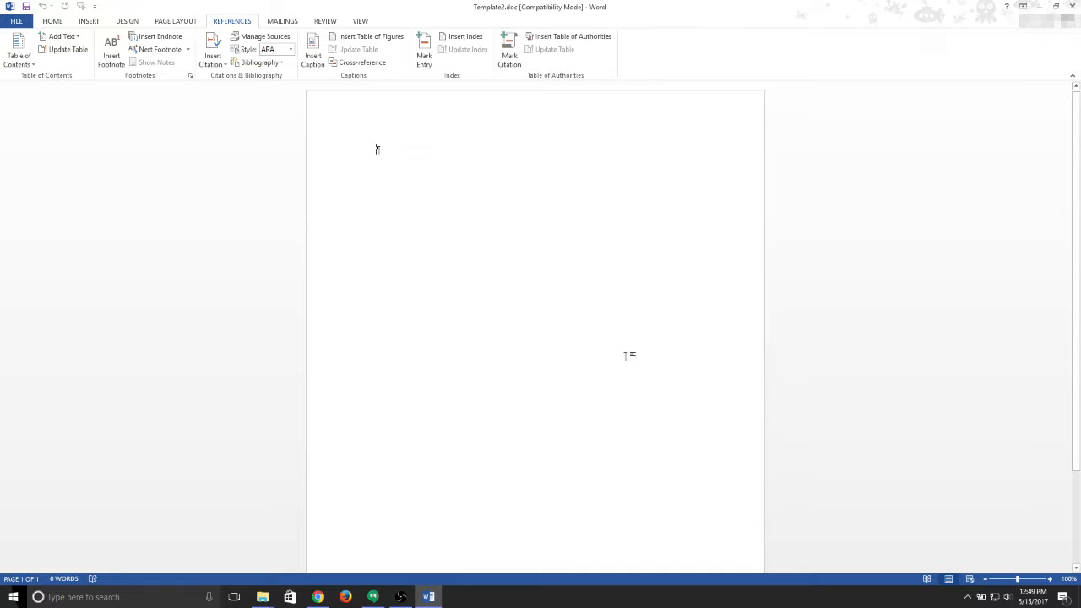
Enter "Book Title" on the first line of the blank page and "By Some Dude" on the line below
left_click(48, 23)
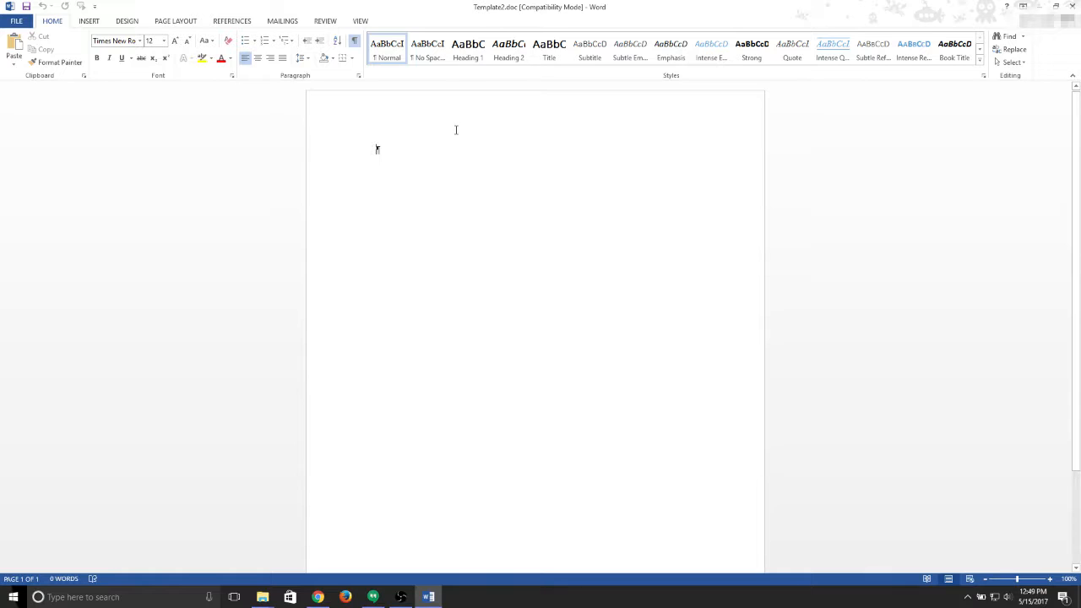
type("Book Title")
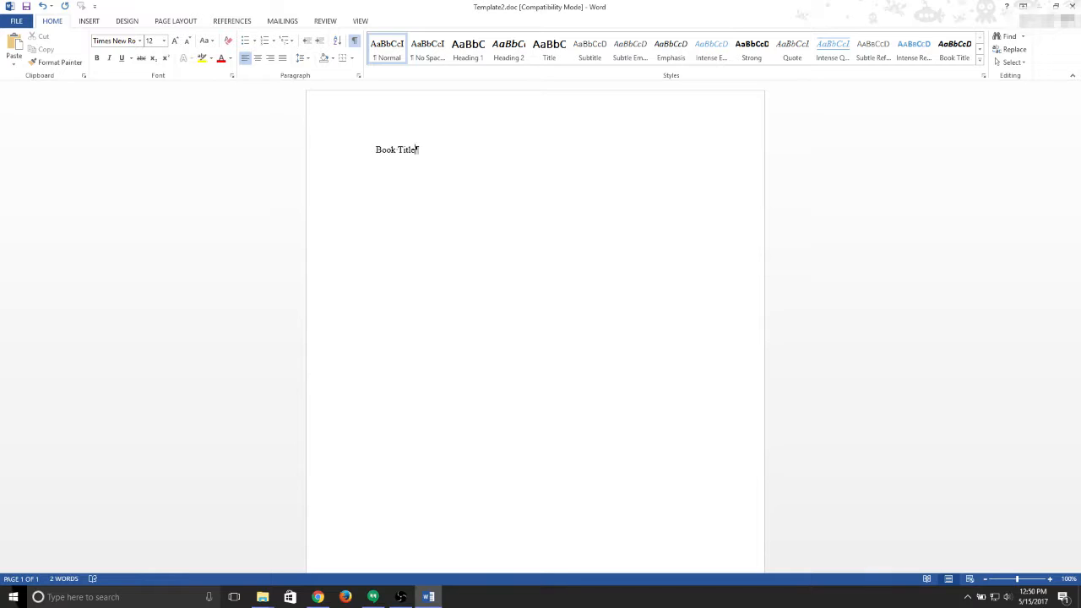
key("Return")
type("By Some Dude")
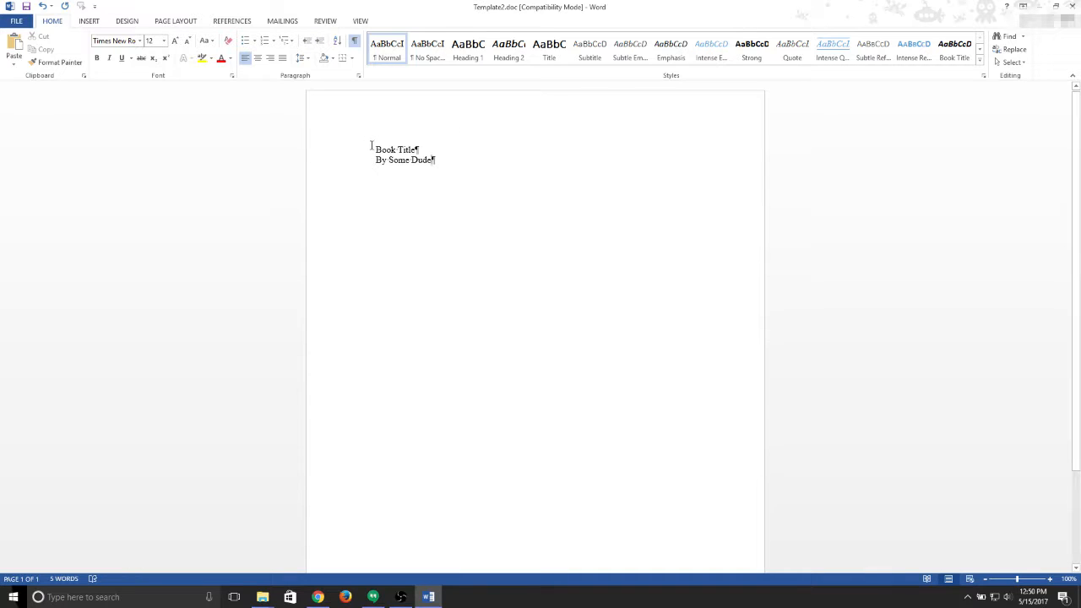
Preview the Heading 1 style on the title page text without applying it
left_click_drag(372, 149, 426, 149)
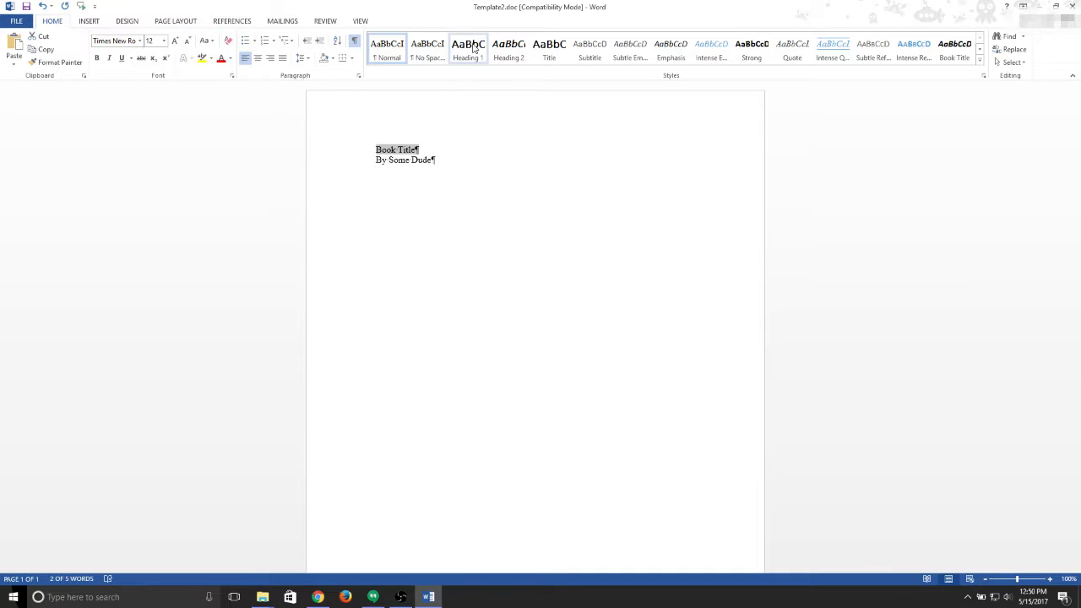
left_click(486, 159)
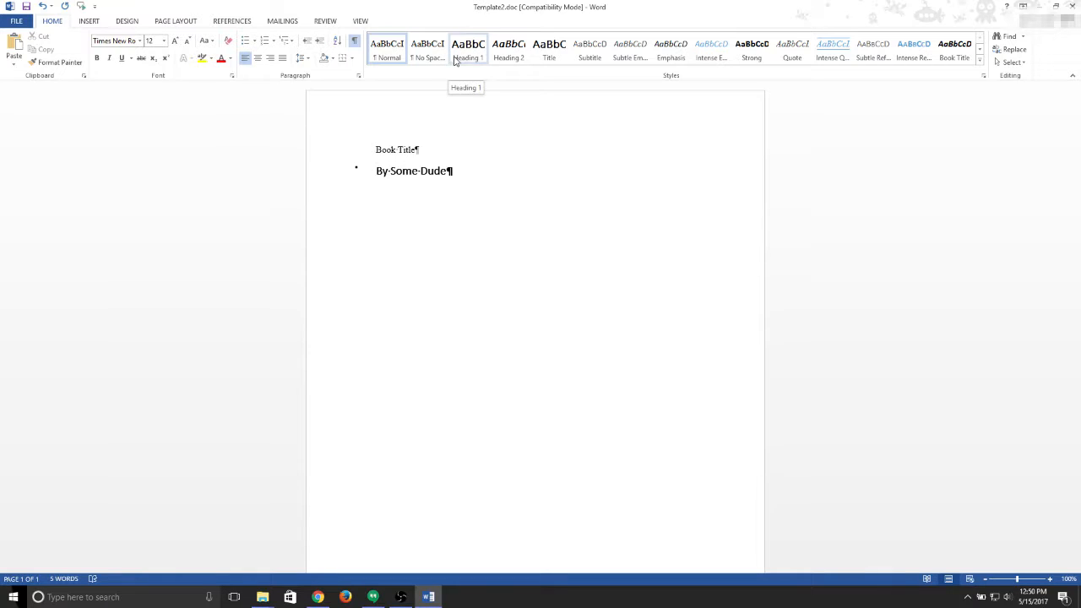
Look at the Bookmark dialog and close it without adding a bookmark
left_click(193, 21)
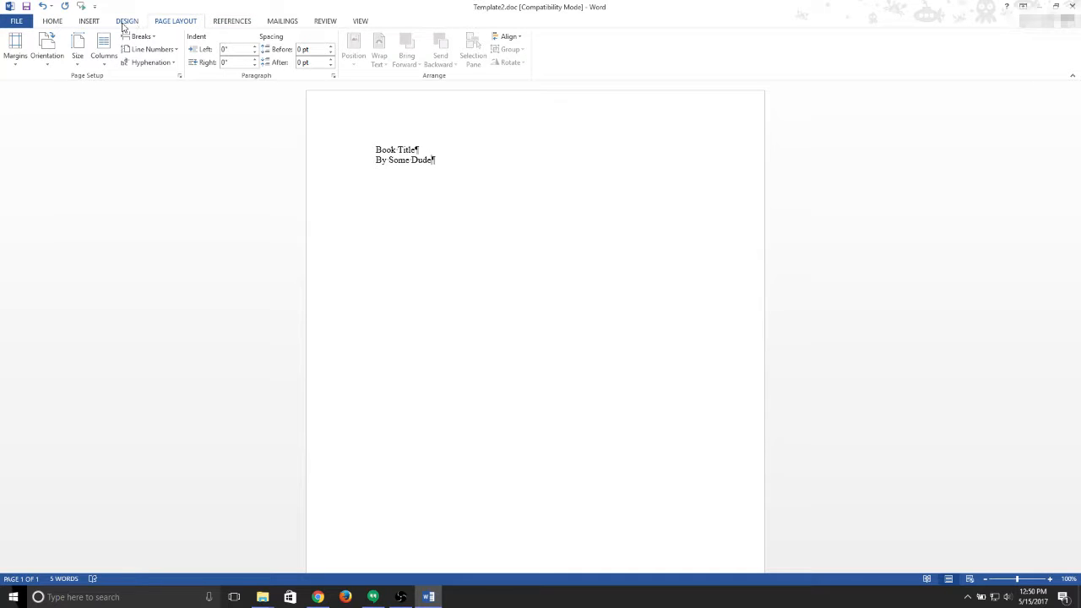
left_click(226, 20)
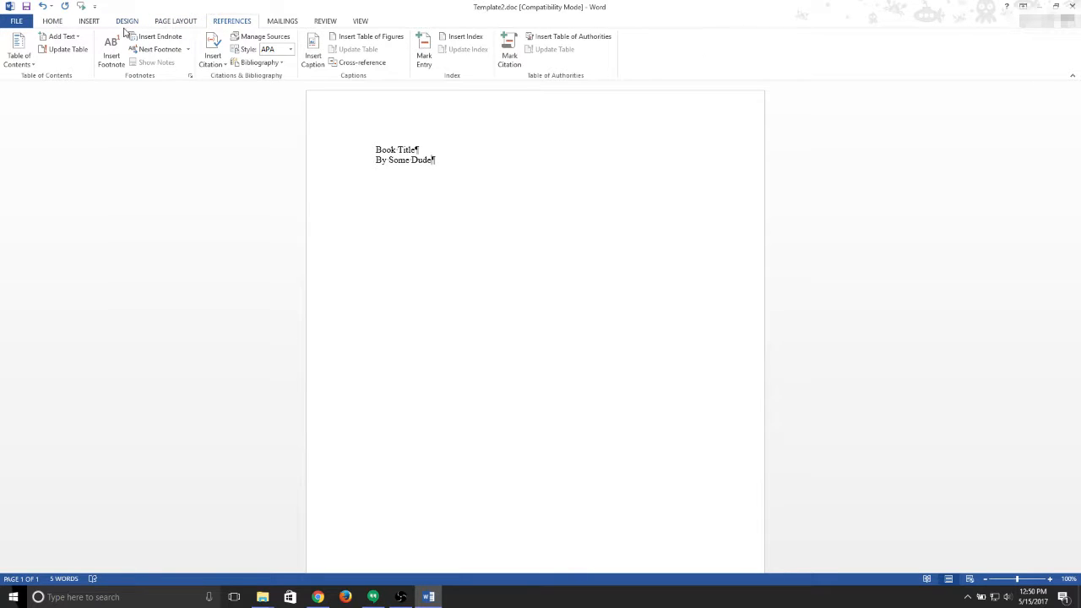
left_click(90, 21)
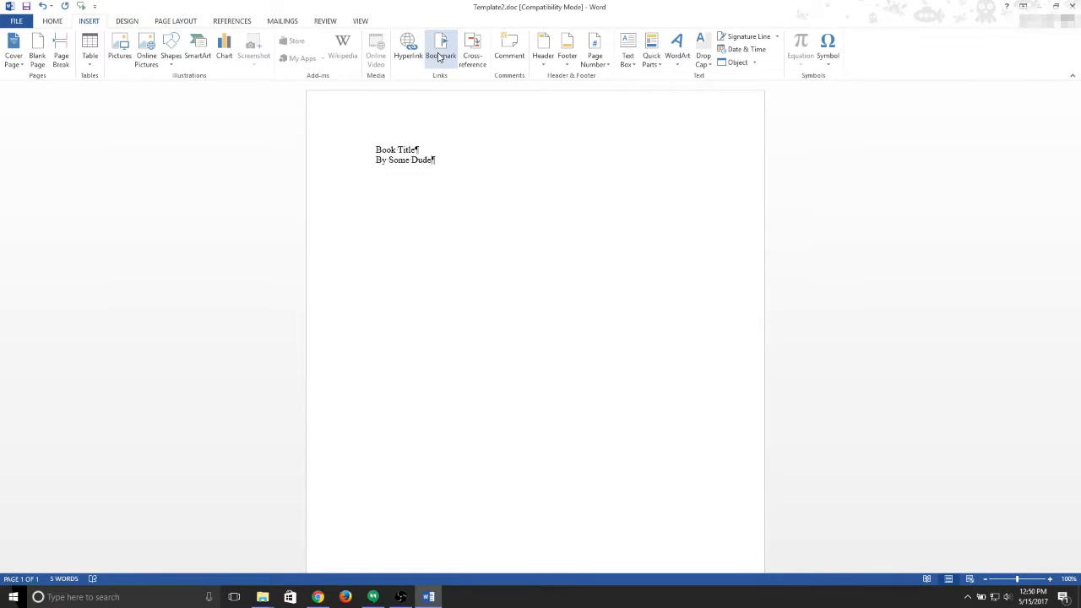
left_click(439, 57)
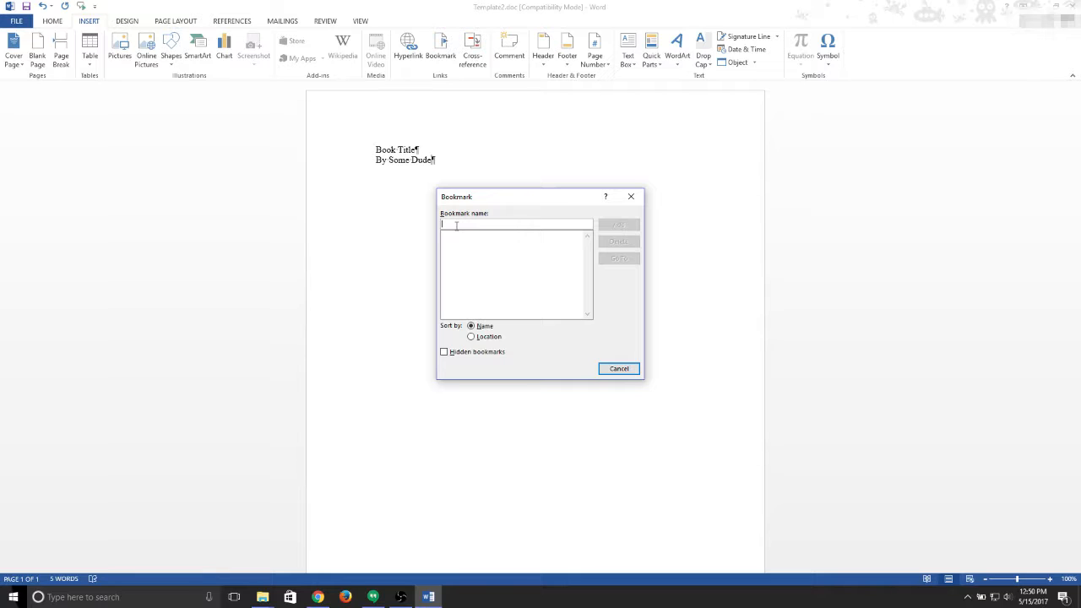
left_click(635, 197)
Review the hyperlink targets available as places in this document, without inserting a link
left_click(408, 51)
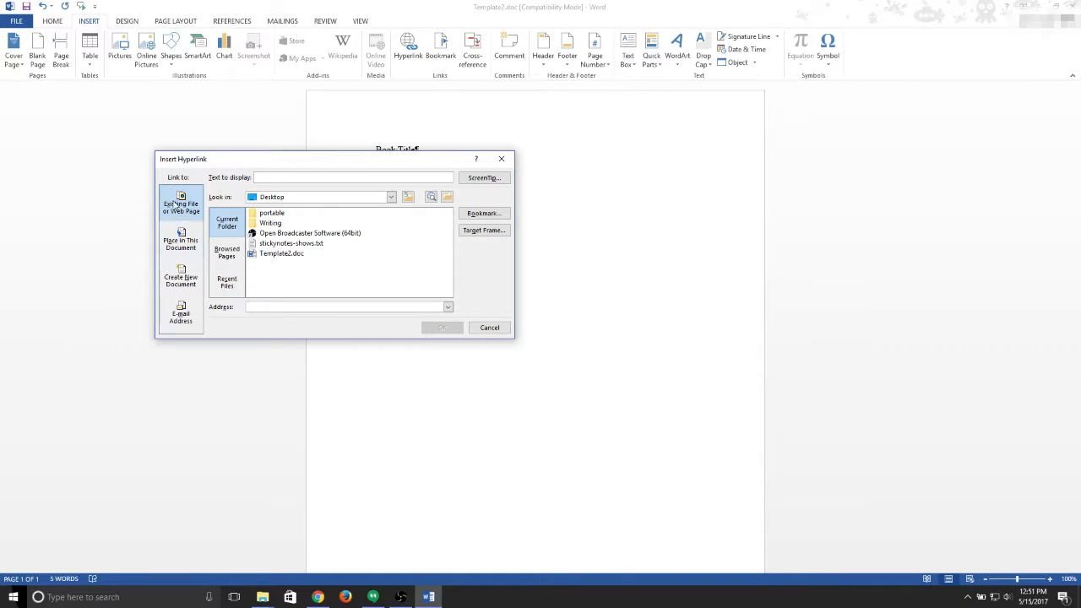
left_click(179, 241)
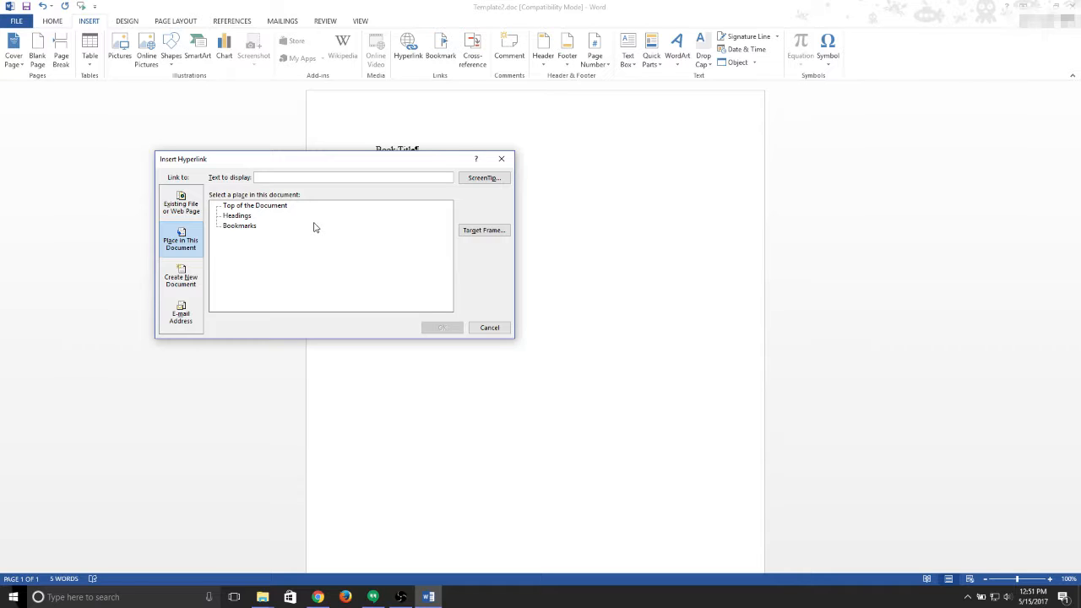
left_click(490, 328)
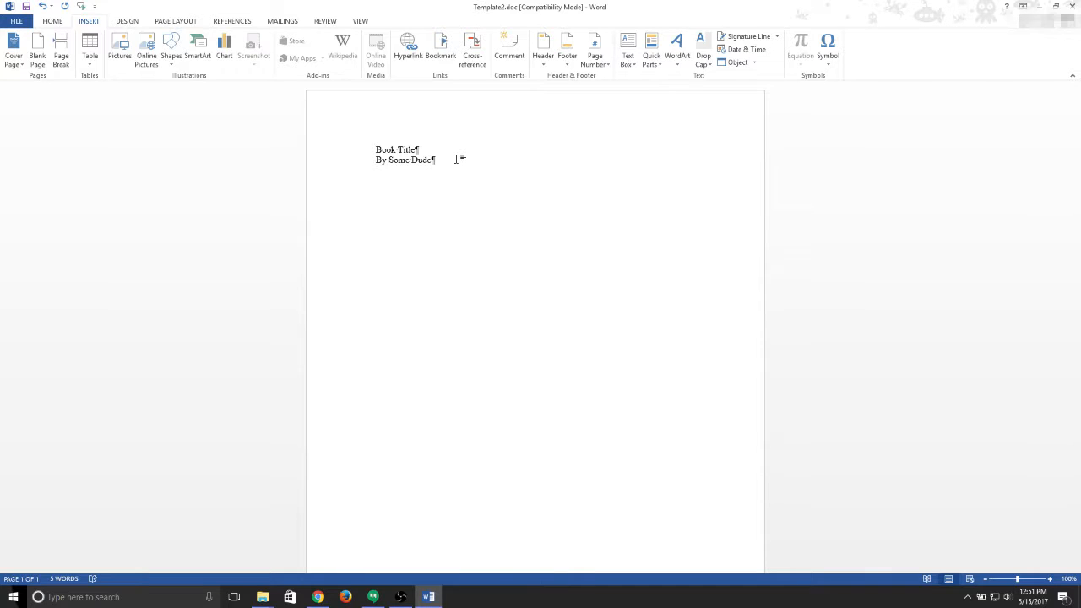
Start a new page after the byline with the heading "Chapter 1", a blank line and the text "I love everything."
key("ctrl+Return")
type("Cha")
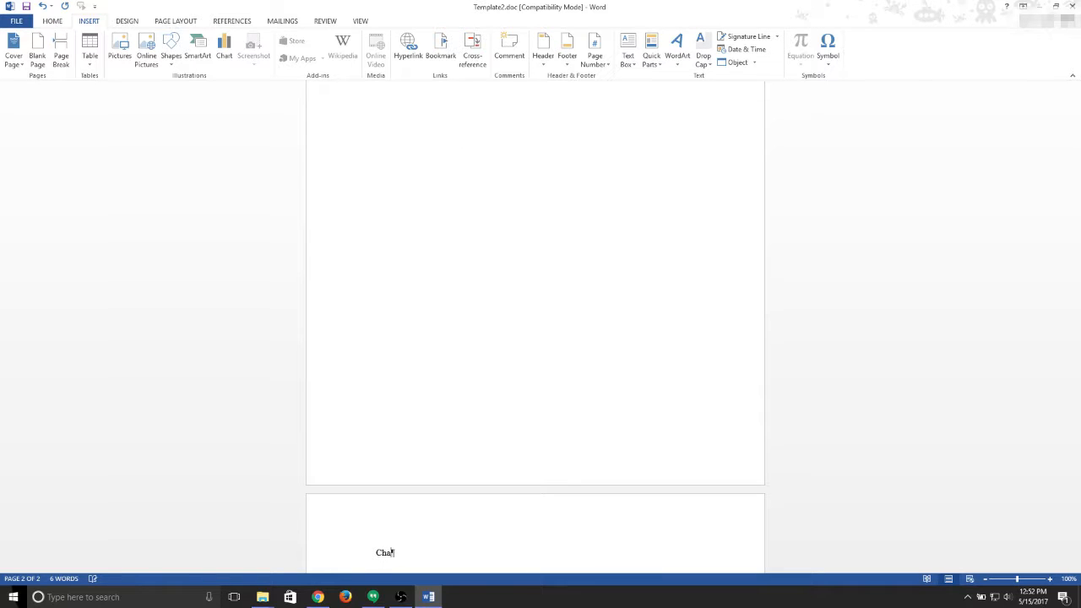
type("pter 1")
key("Return")
key("Return")
type("I love ")
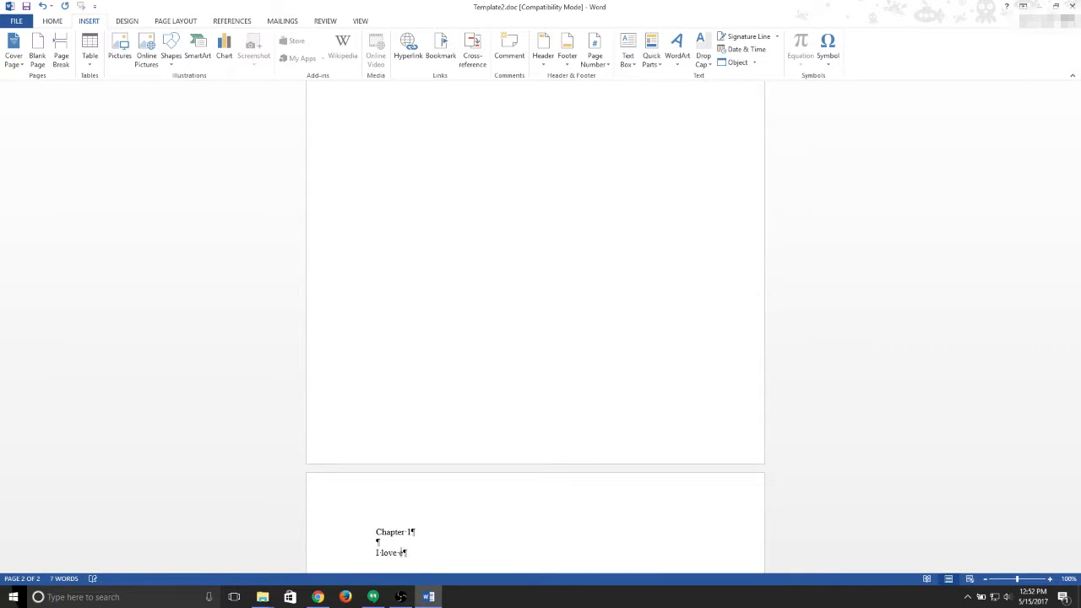
type("everything.")
Add two new pages after the Chapter 1 text, headed "Chapter 2" and "Chapter 3"
scroll(454, 158, "down", 4)
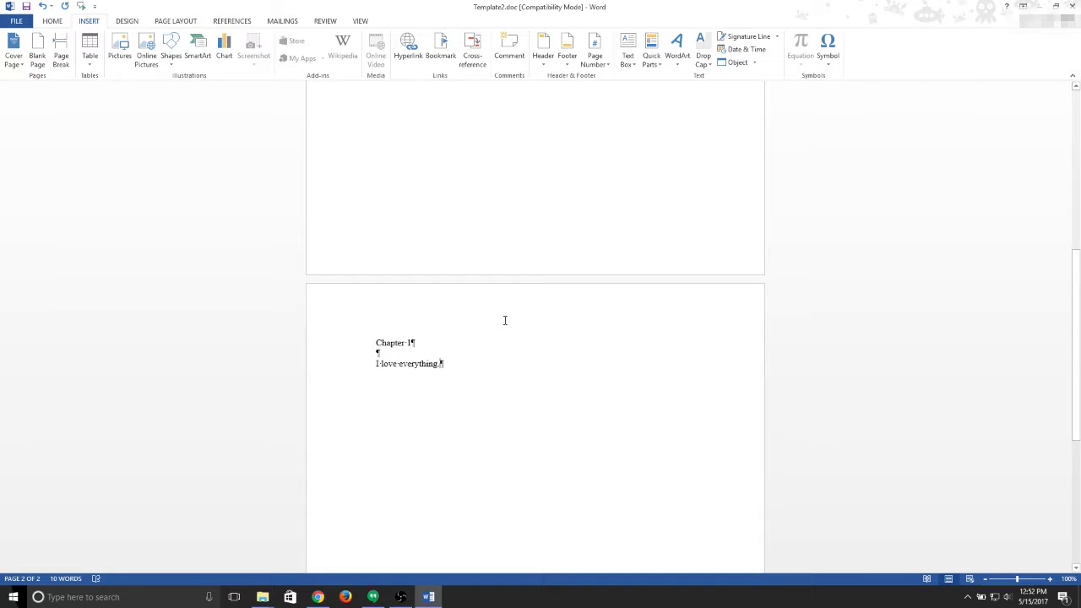
scroll(505, 320, "up", 5)
type("Chapter 2")
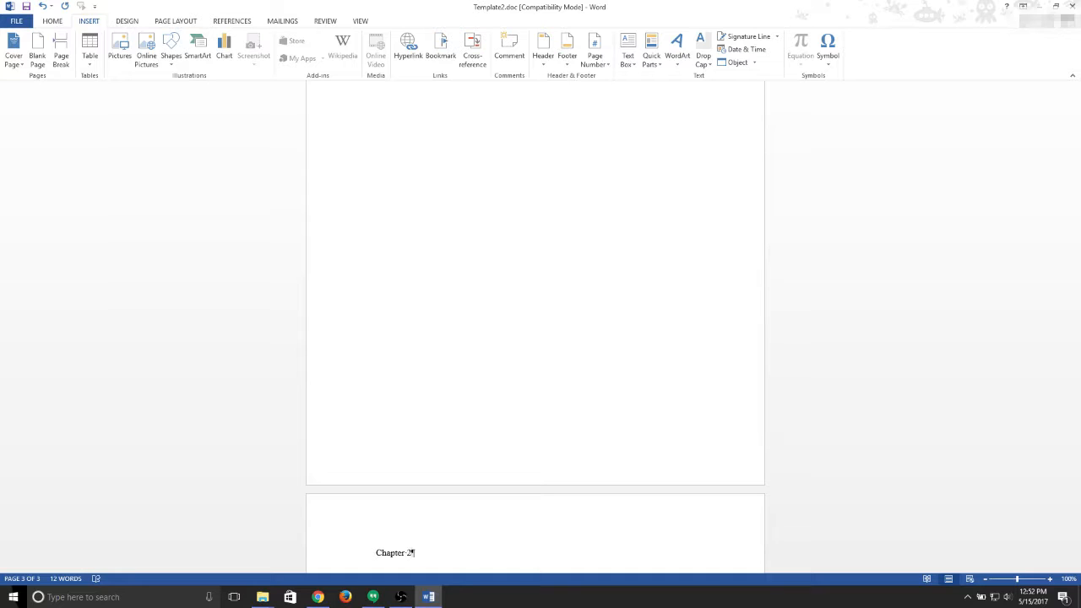
key("ctrl+Return")
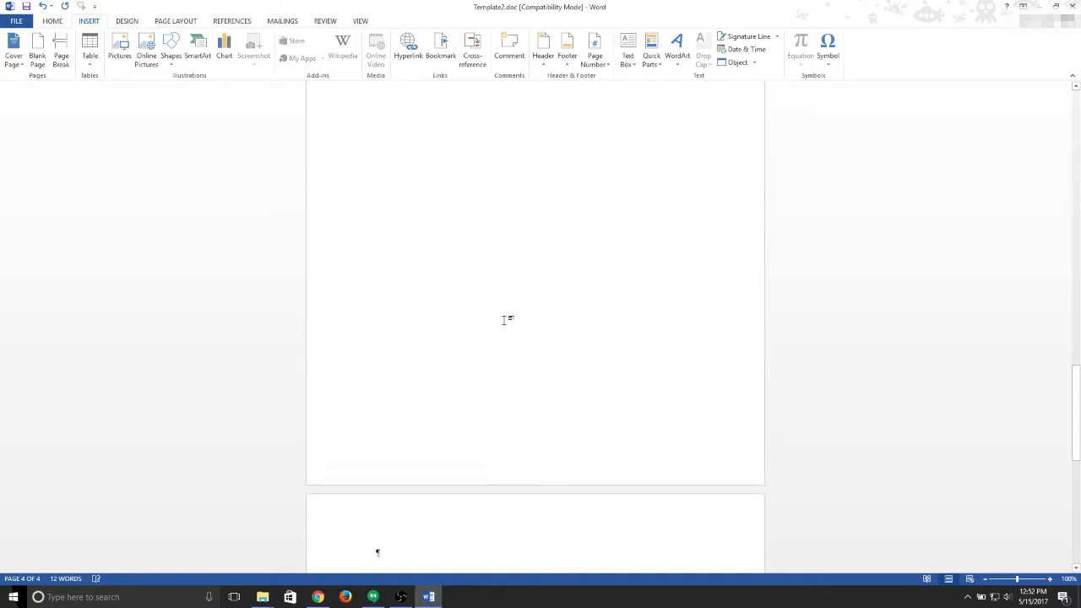
type("Chap")
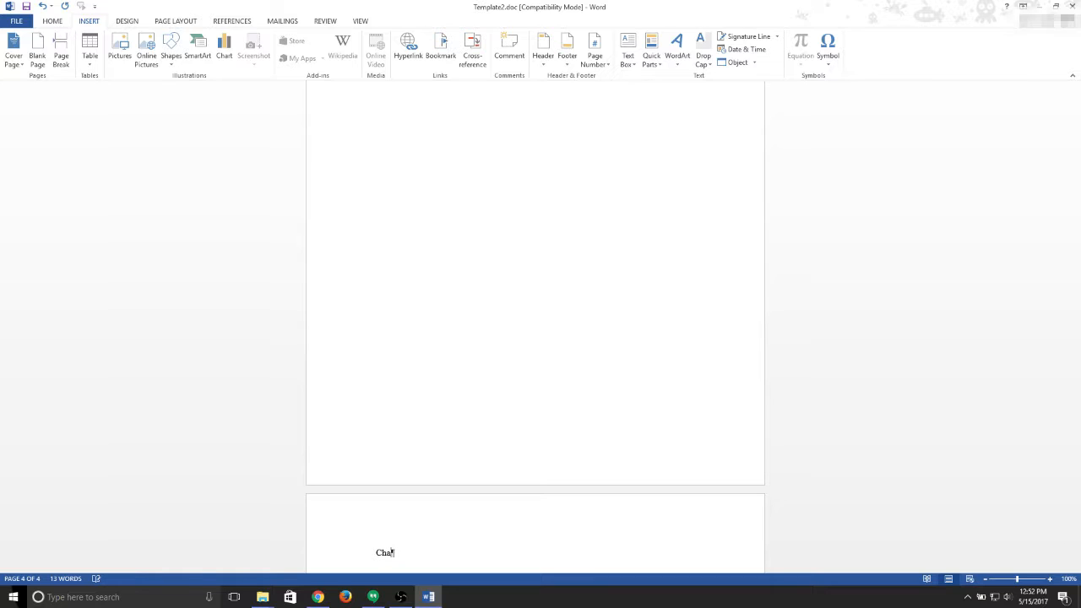
type("ter 3")
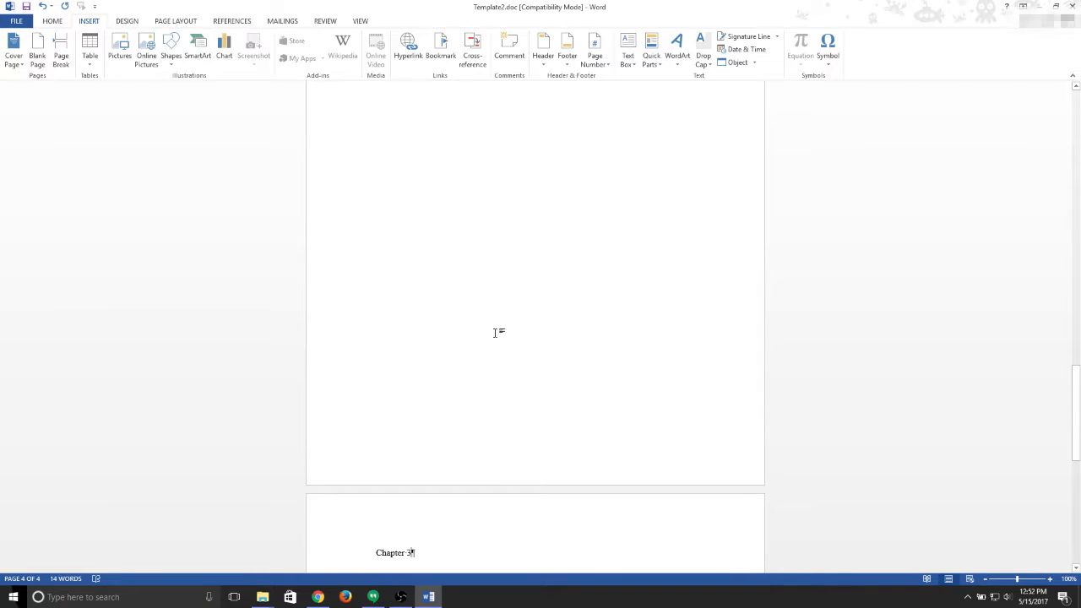
Insert a page break after Chapter 3 and head the new page "Acknowledgements"
scroll(488, 359, "up", 3)
scroll(487, 360, "down", 3)
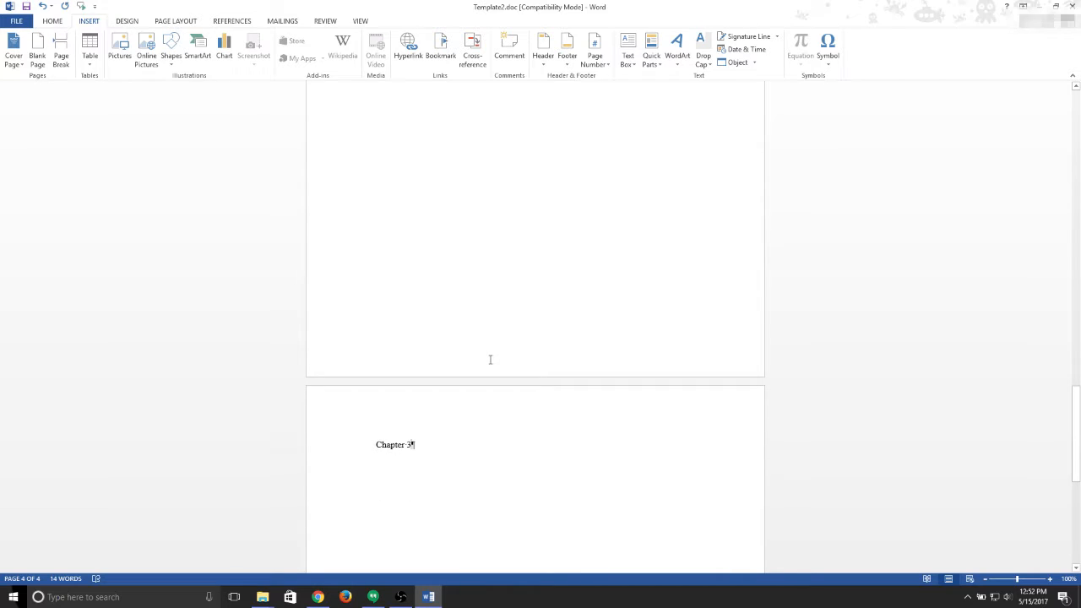
key("ctrl+Return")
type("A")
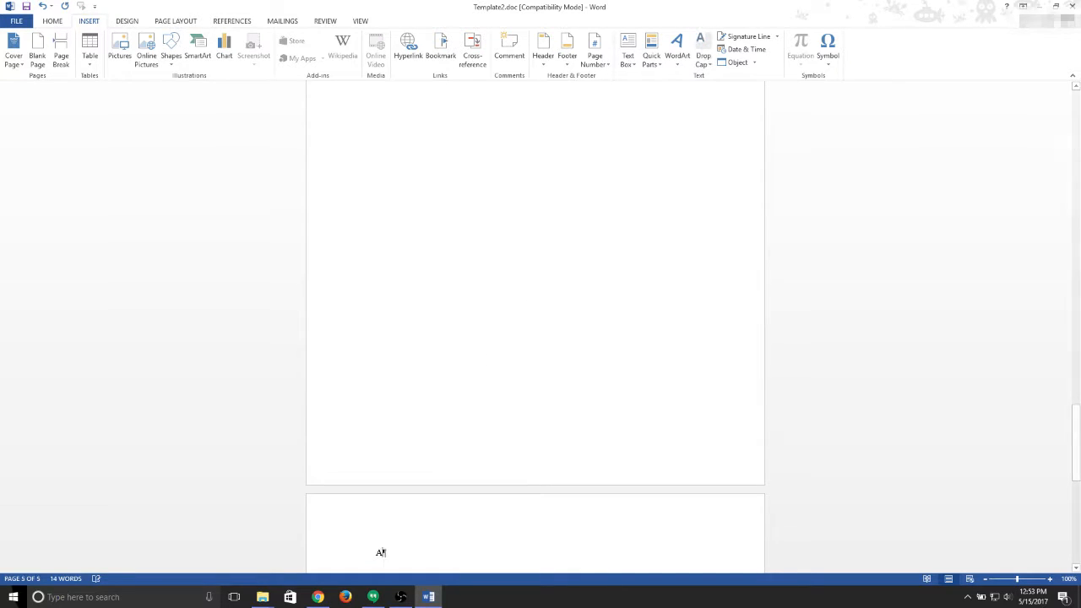
type("cknowledgements")
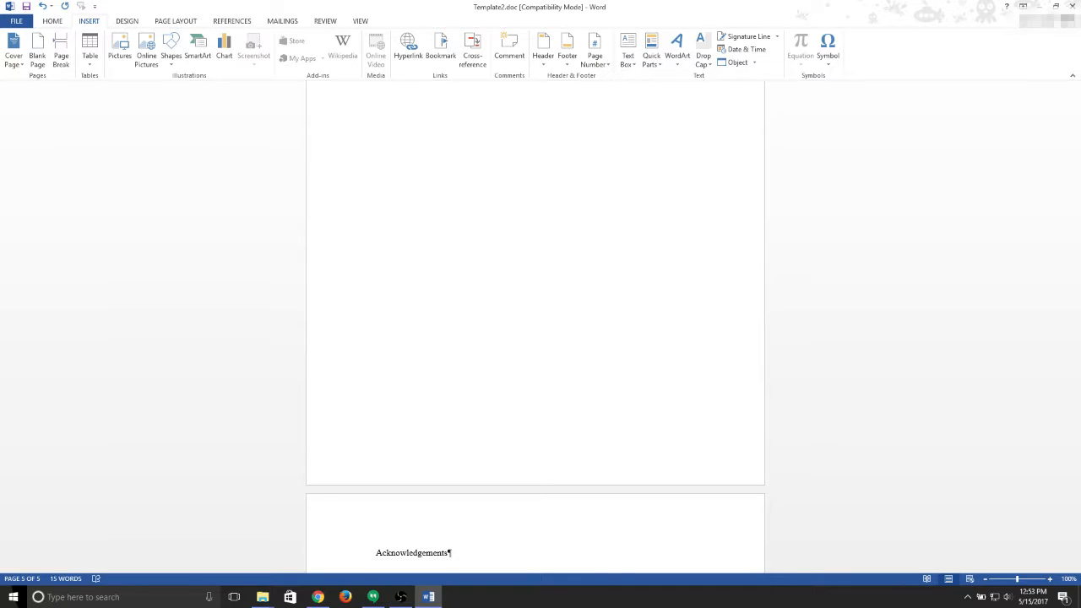
Add a blank line and the text "Thank you to everyone. I am insane." below the Acknowledgements heading
key("Return")
key("Return")
type("Tha")
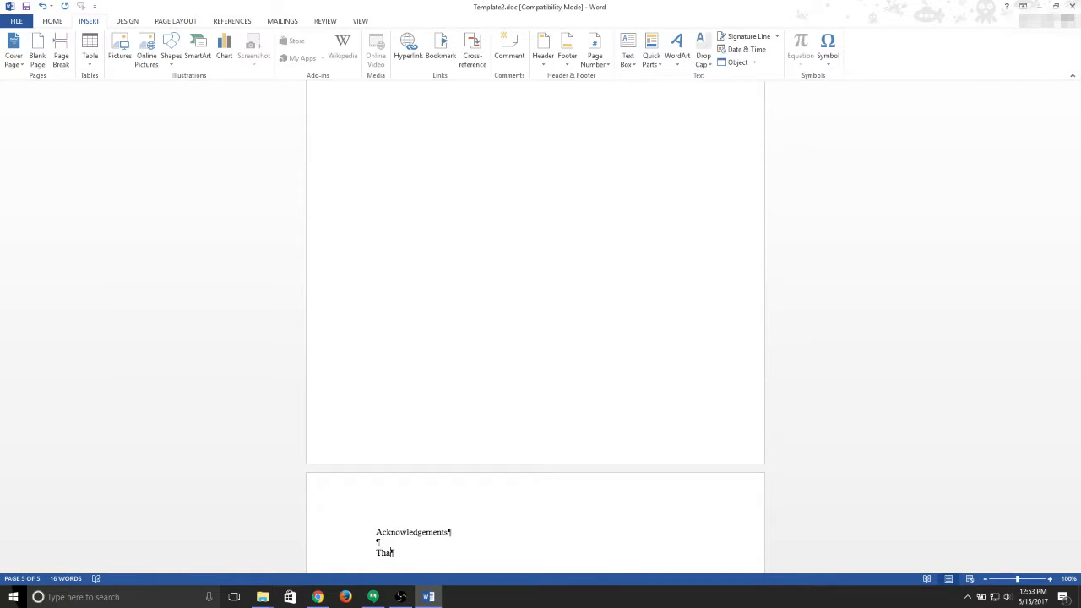
type("nk you to everyone. I am insane.")
Add a blank line and the text "Copyright 2017" below the byline on the title page
scroll(480, 306, "up", 15)
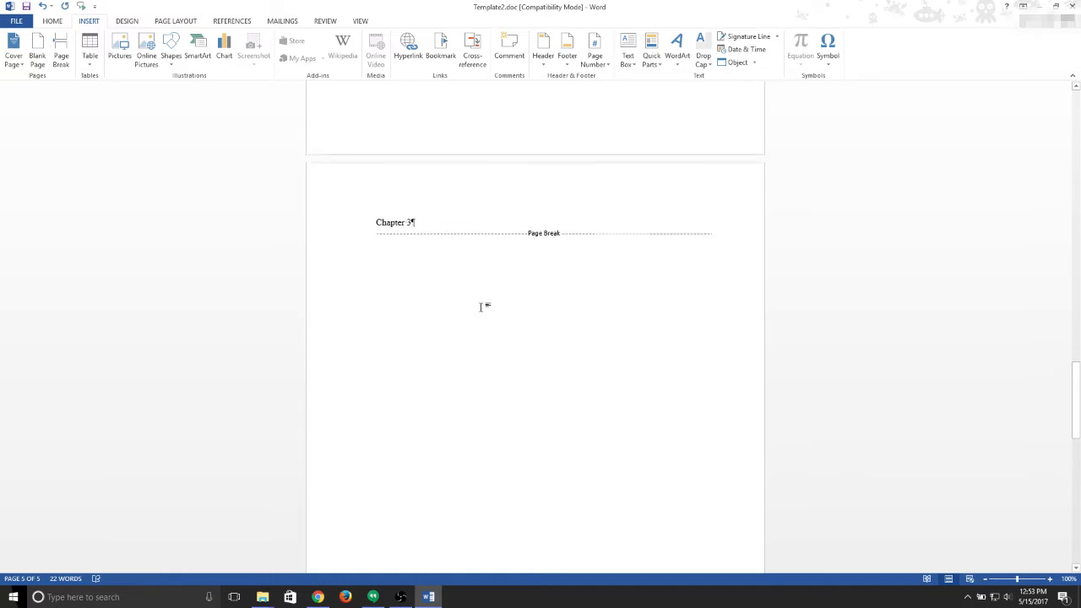
scroll(481, 307, "up", 20)
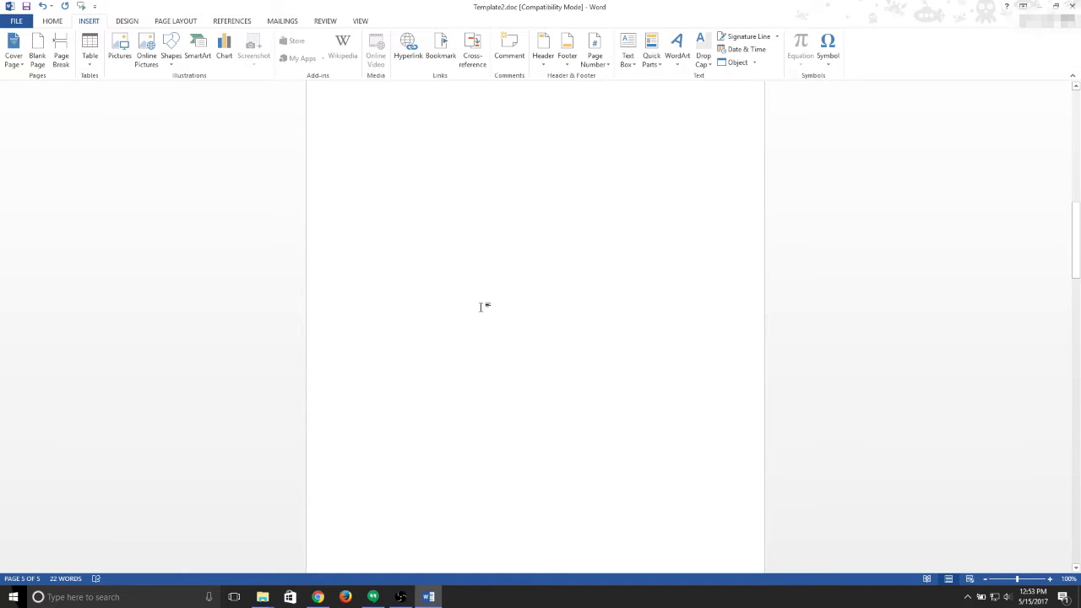
scroll(586, 198, "up", 12)
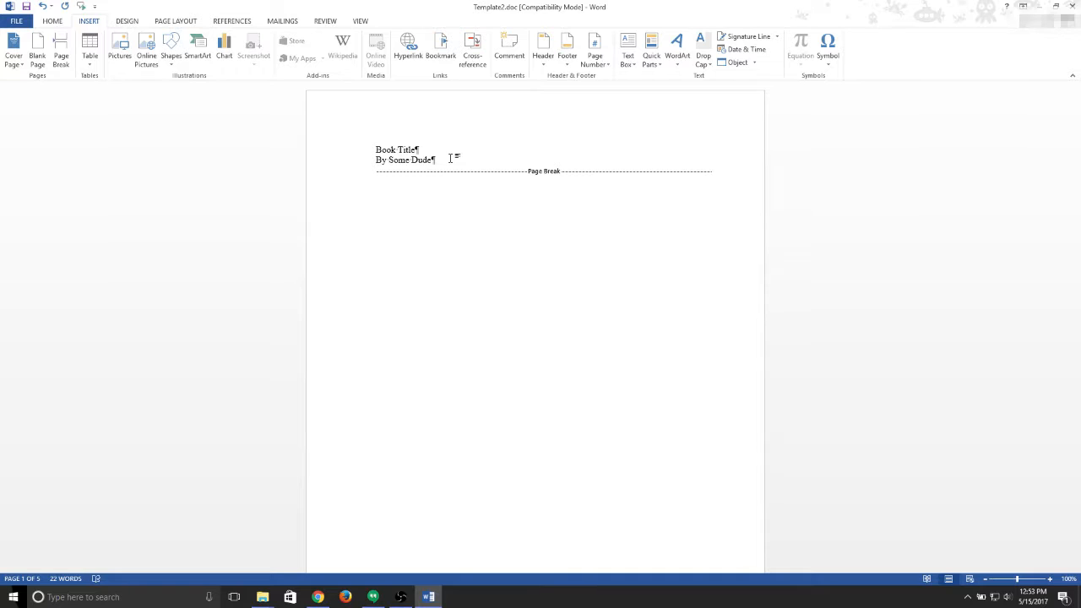
key("ctrl+Return")
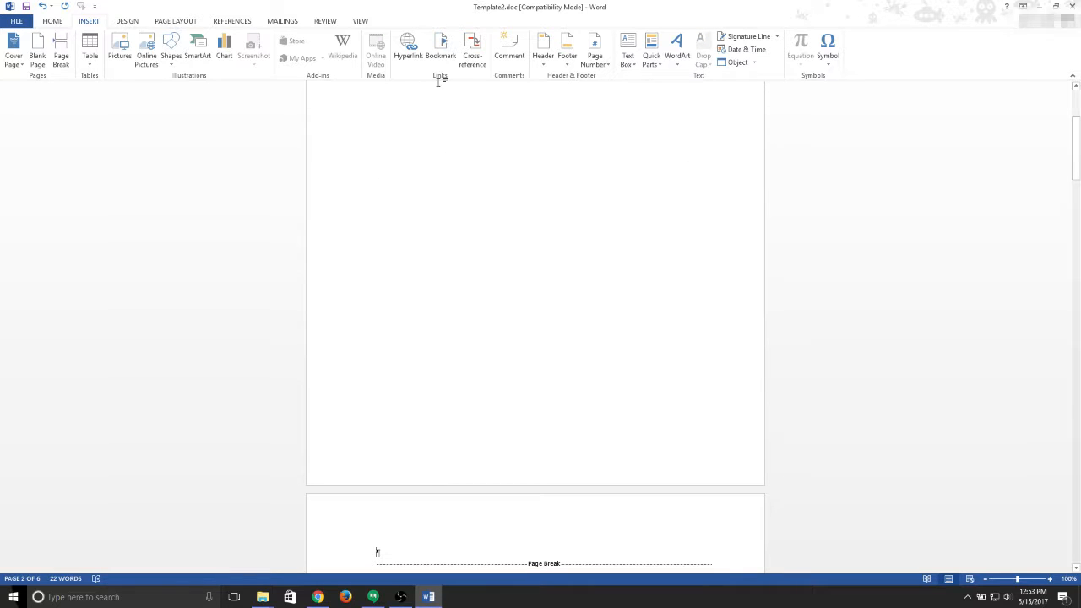
left_click(42, 6)
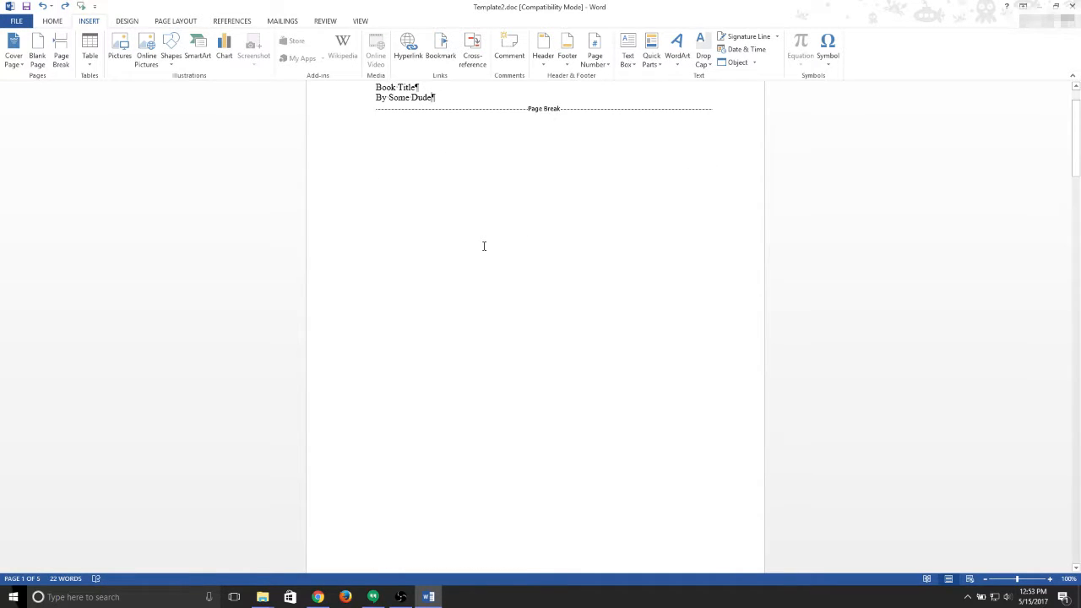
key("Return")
key("Return")
type("Copy")
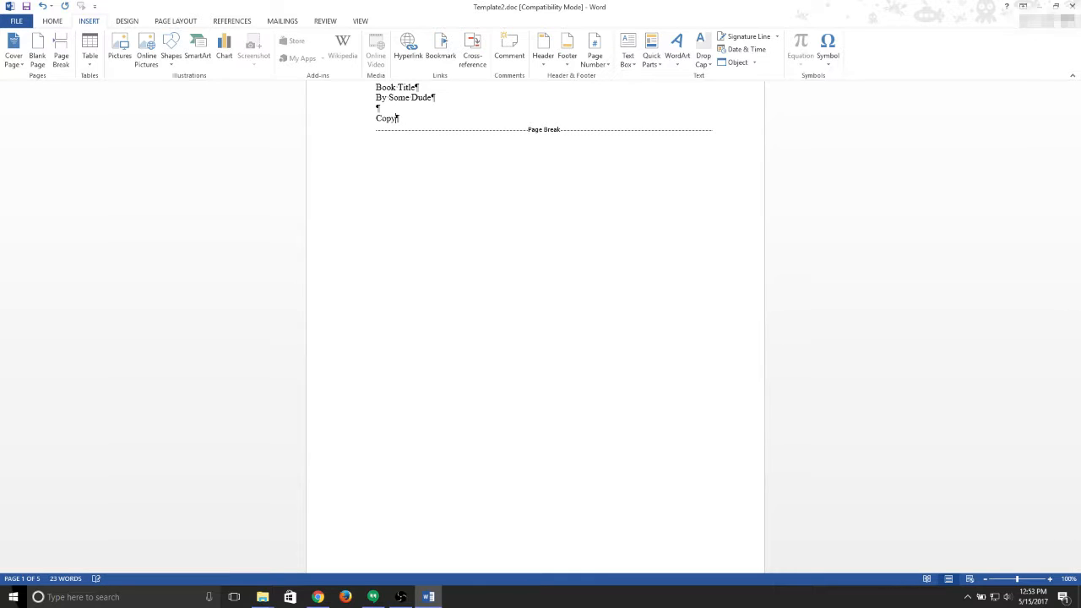
type("right 2017")
Add a blank line and the text "Disclaimer: This writer is insane." below the copyright line
key("Return")
key("Return")
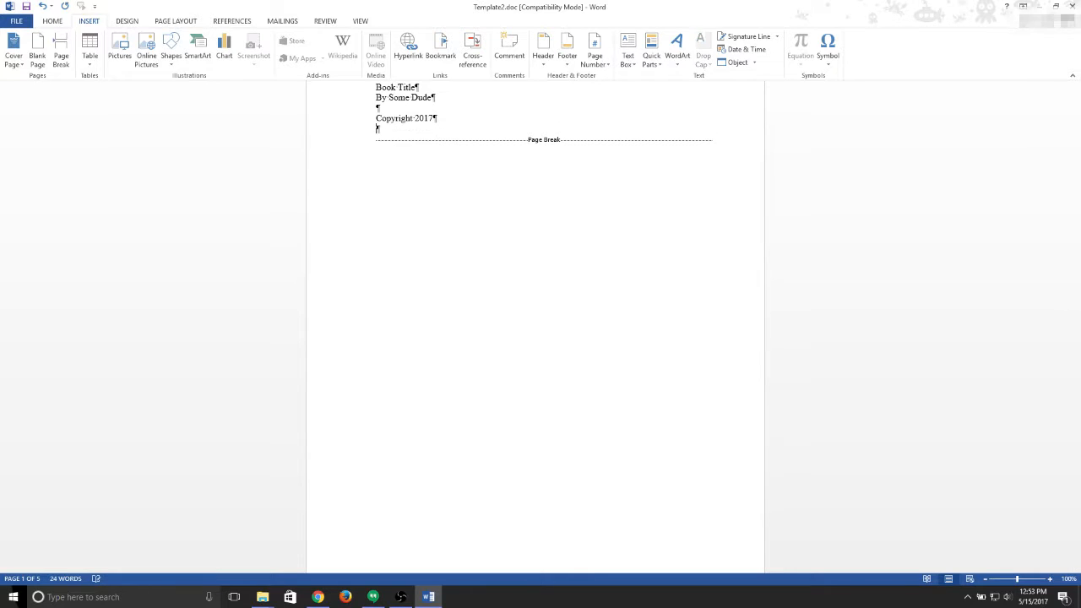
type("Disclai")
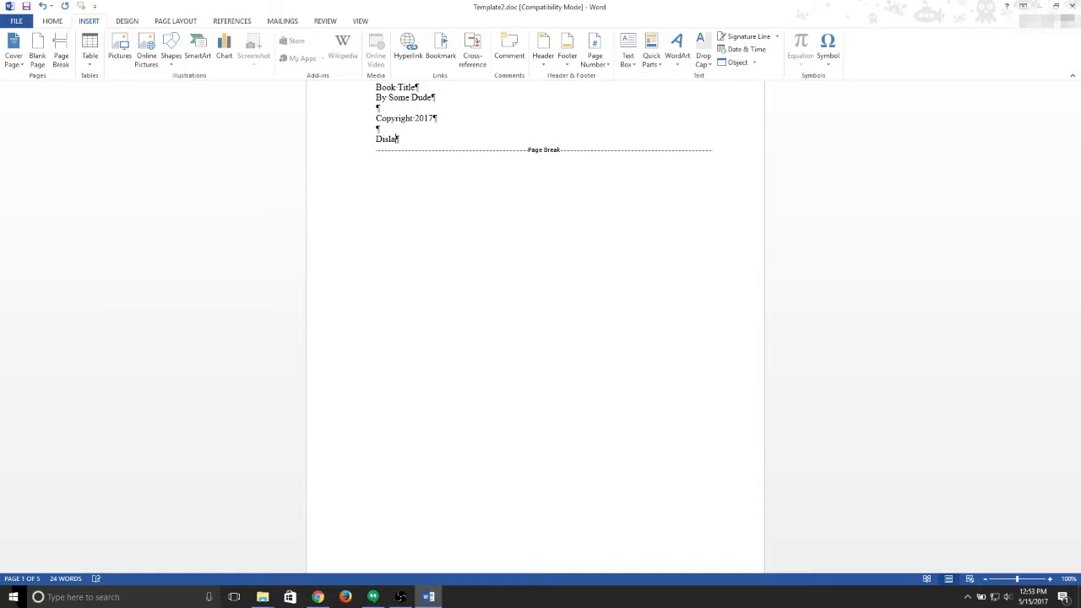
type("mer: This writer is insane.")
Insert a page break after the disclaimer and head the new page "Table of Contents"
key("ctrl+Return")
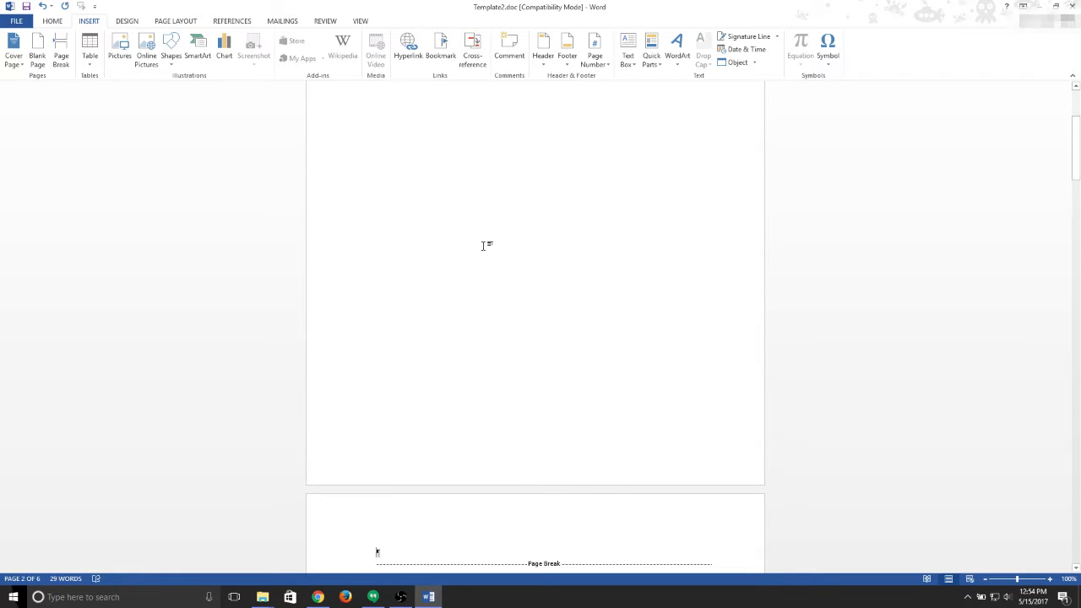
type("Table of Content")
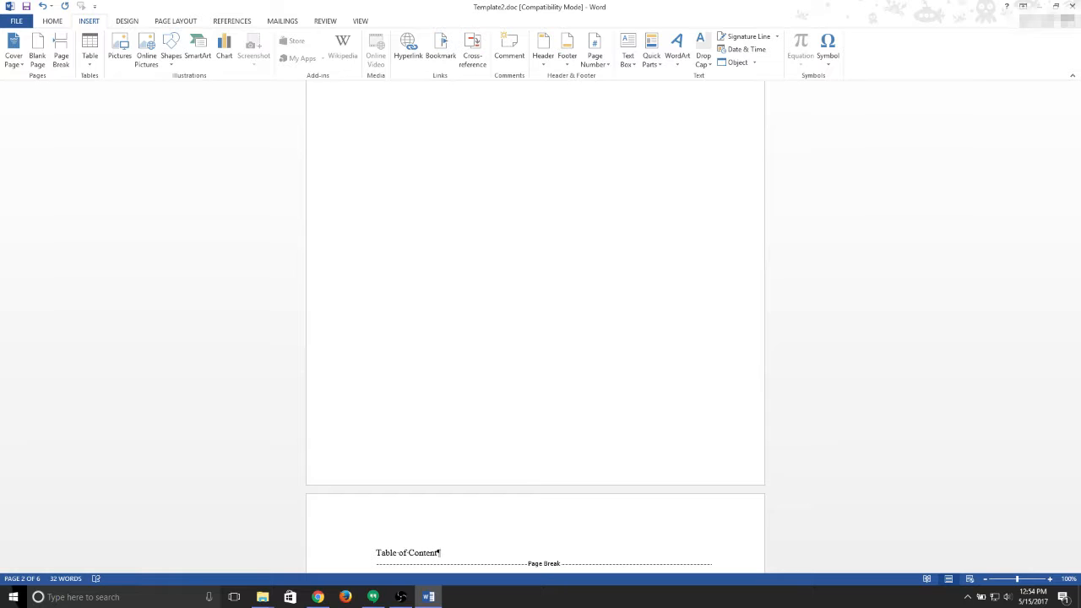
scroll(482, 338, "down", 10)
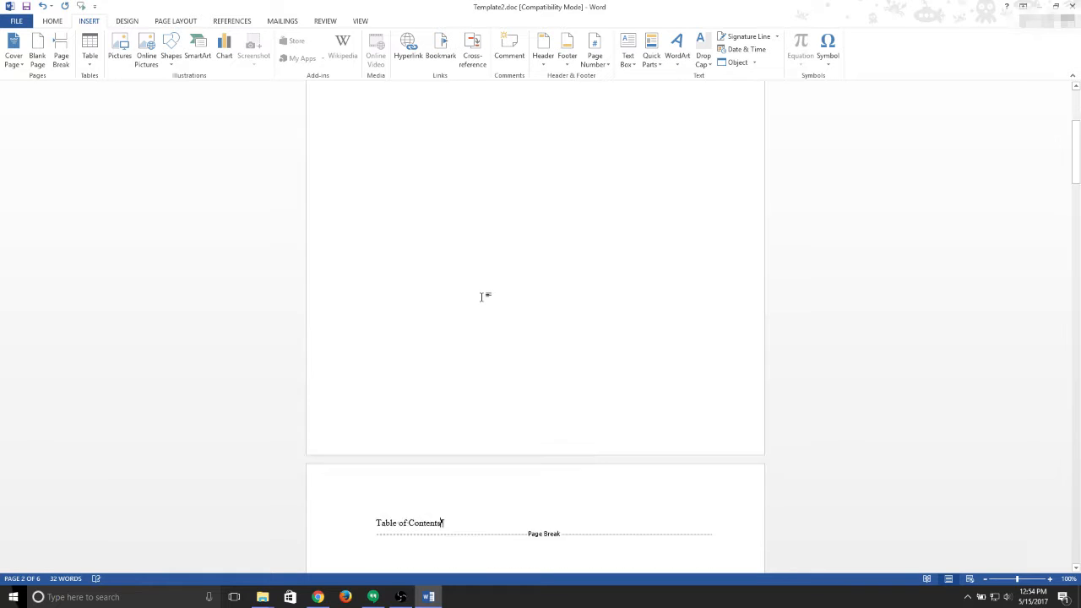
scroll(482, 339, "down", 8)
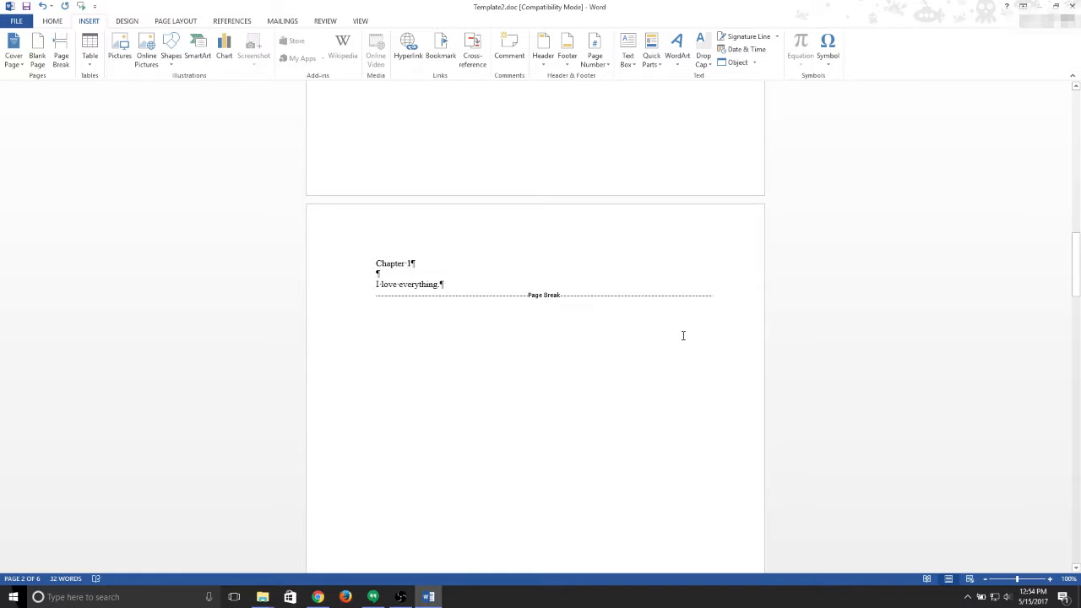
scroll(683, 335, "up", 18)
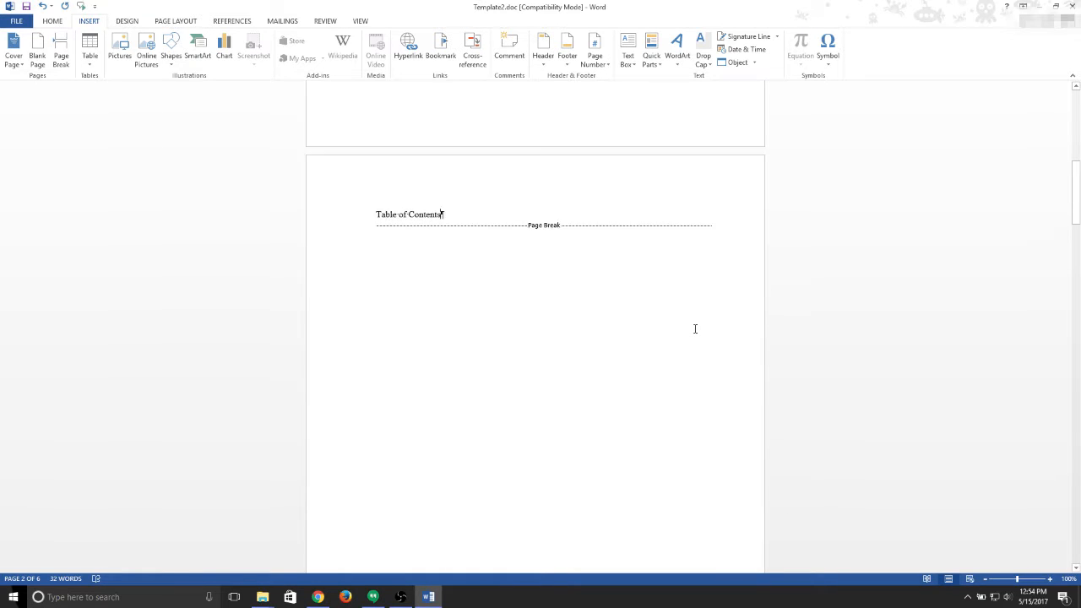
Center all the title page text, from the book title through the disclaimer
scroll(695, 328, "up", 18)
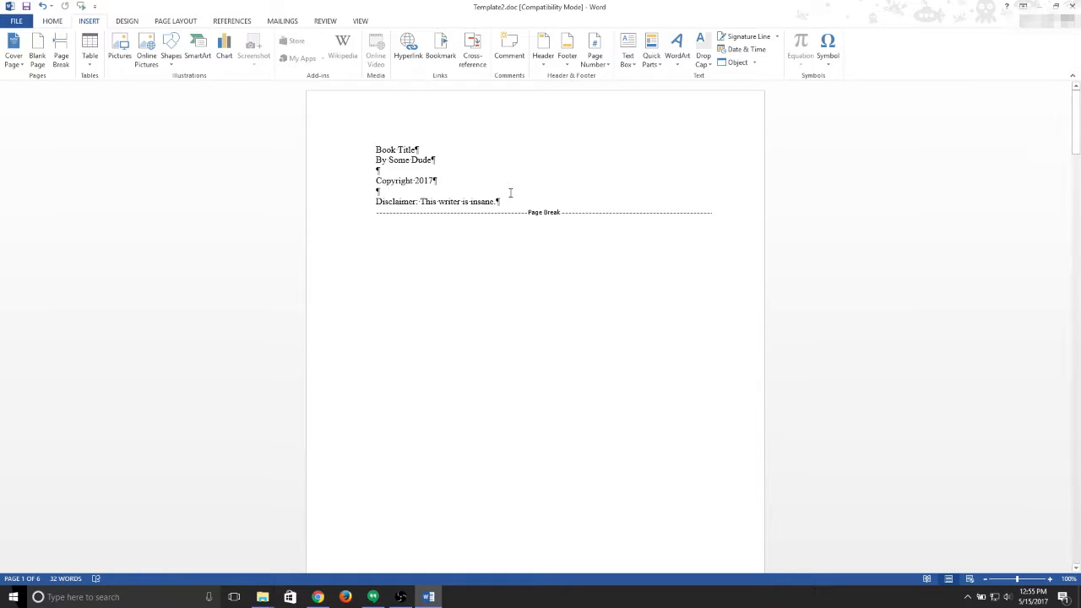
scroll(505, 201, "down", 7)
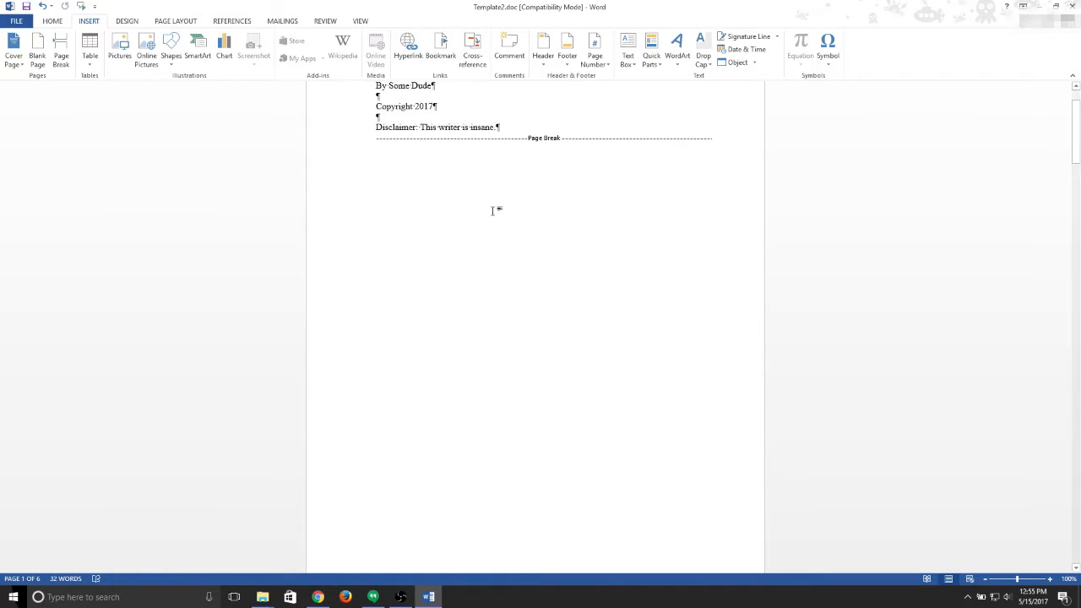
scroll(488, 220, "up", 10)
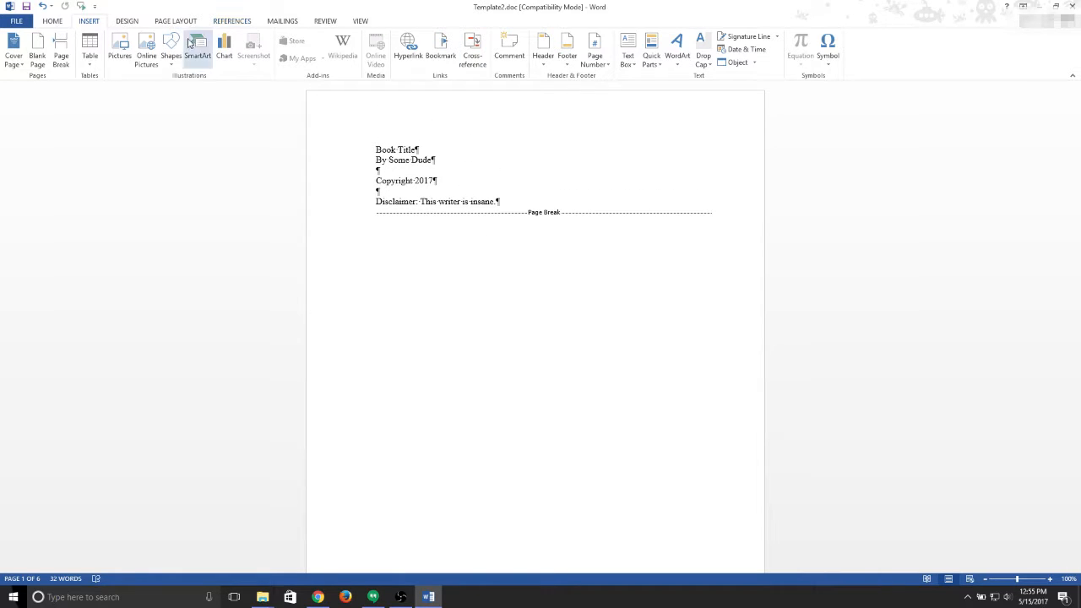
left_click(57, 22)
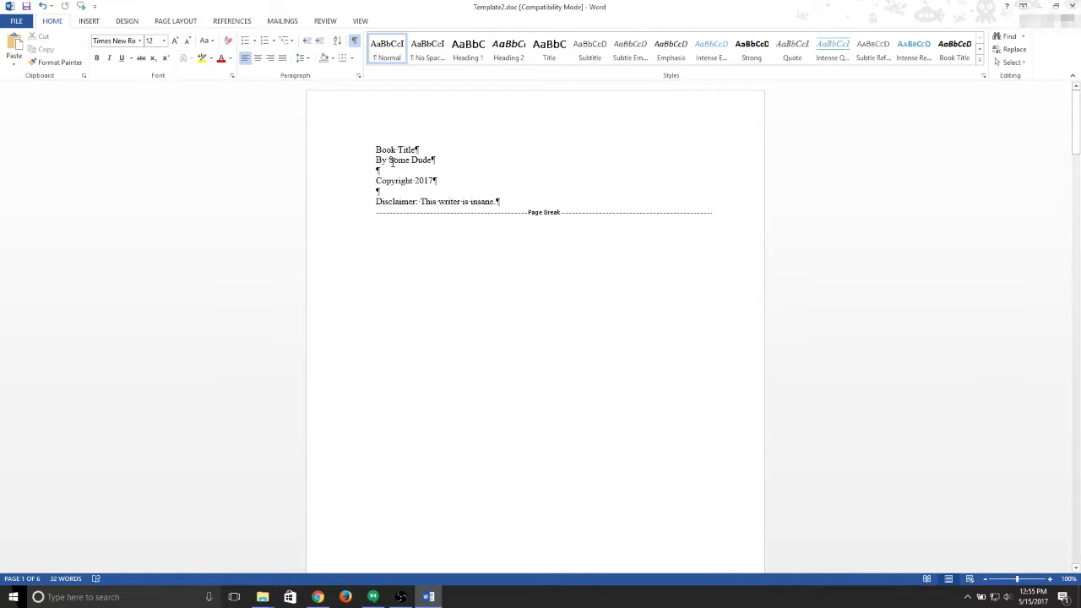
left_click_drag(370, 144, 500, 203)
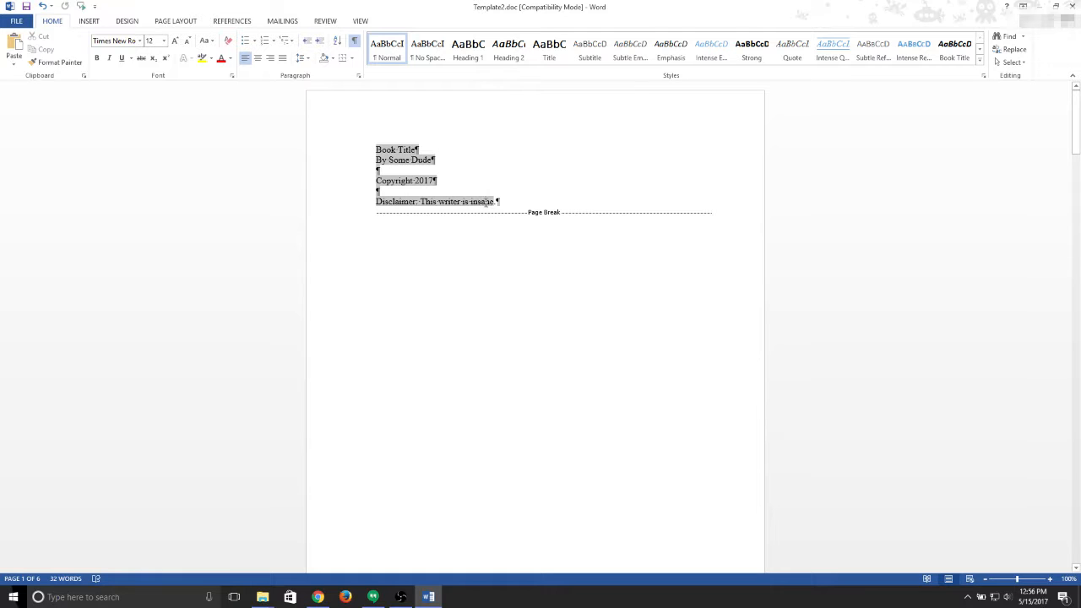
left_click(258, 58)
left_click(548, 173)
Set the "Book Title" line to font size 20 and add a blank line beneath it
left_click_drag(524, 149, 581, 149)
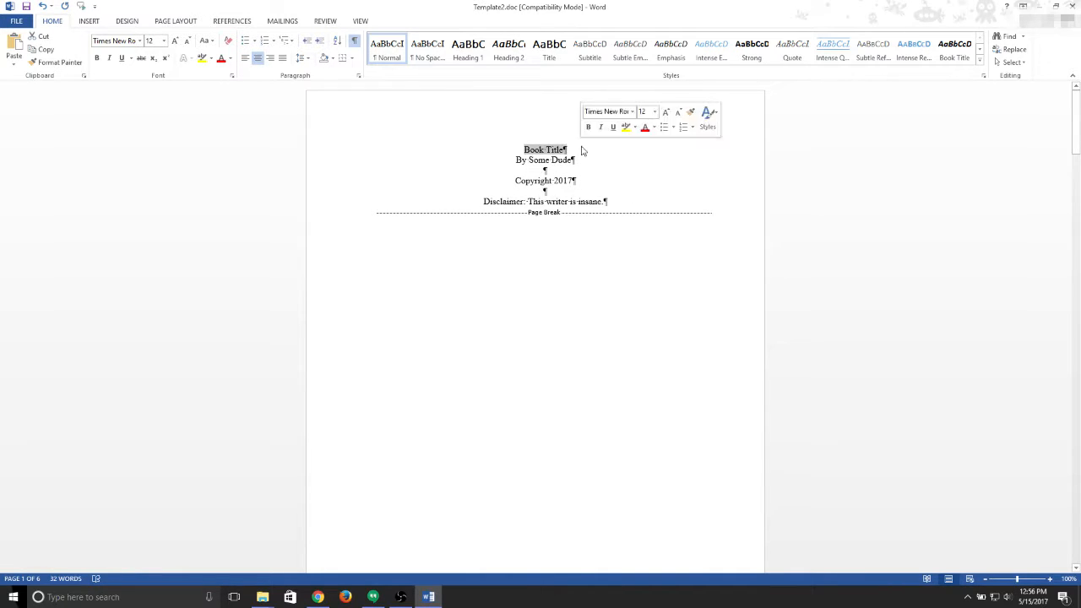
left_click(163, 41)
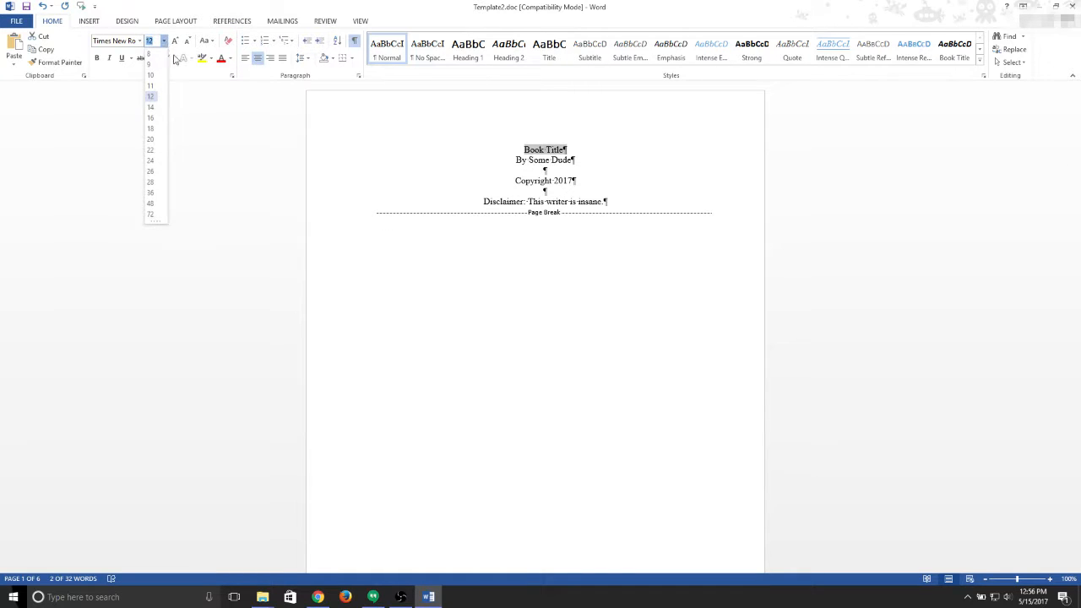
left_click(150, 138)
left_click(611, 166)
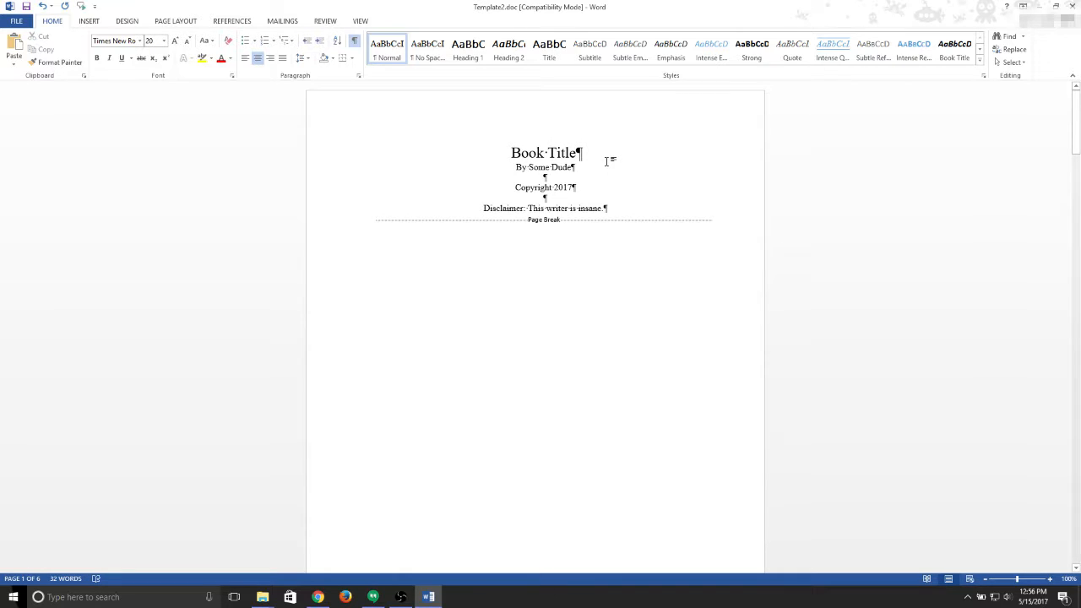
key("Return")
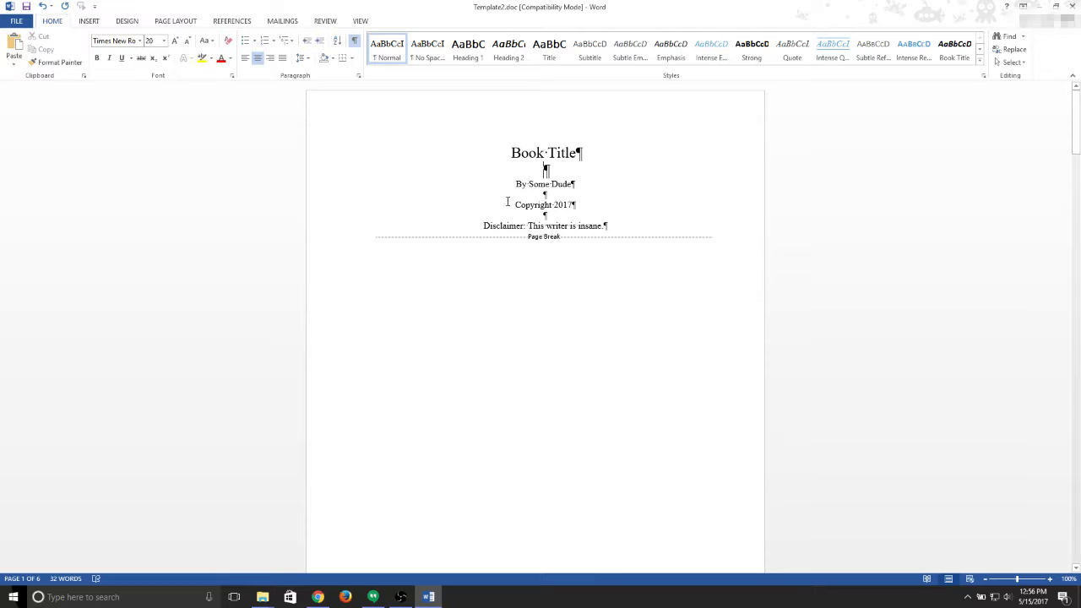
Set the "Table of Contents" heading to font size 20 and center it
scroll(514, 234, "down", 10)
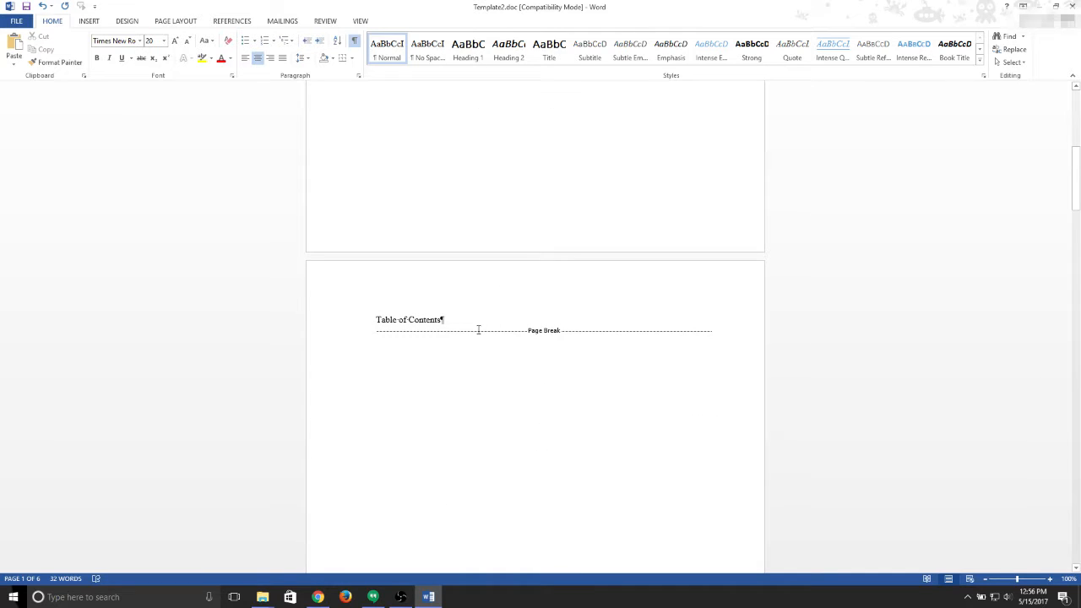
left_click_drag(376, 321, 449, 323)
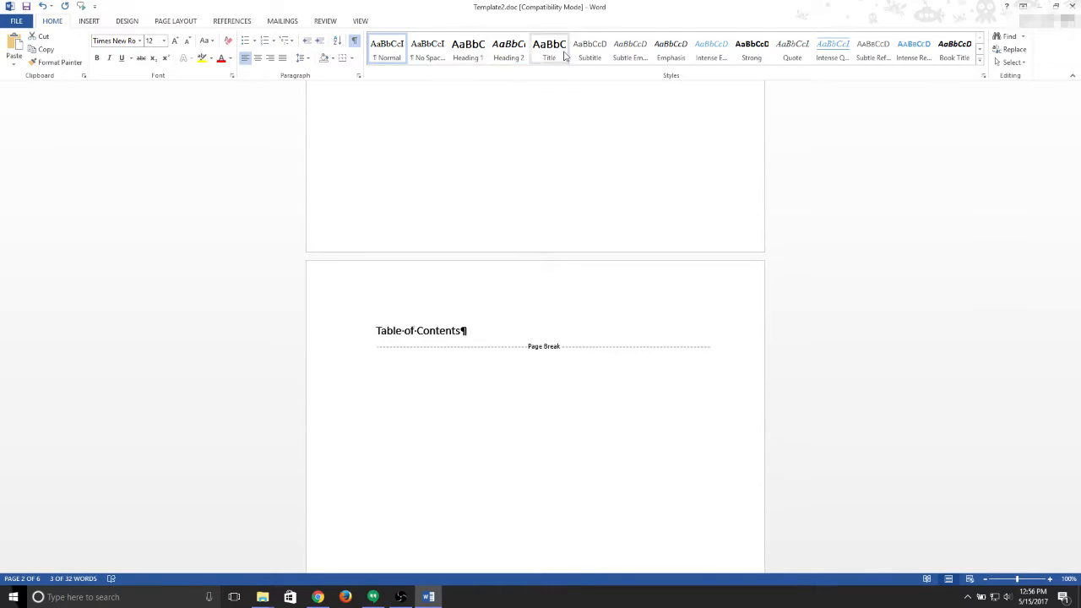
left_click(163, 41)
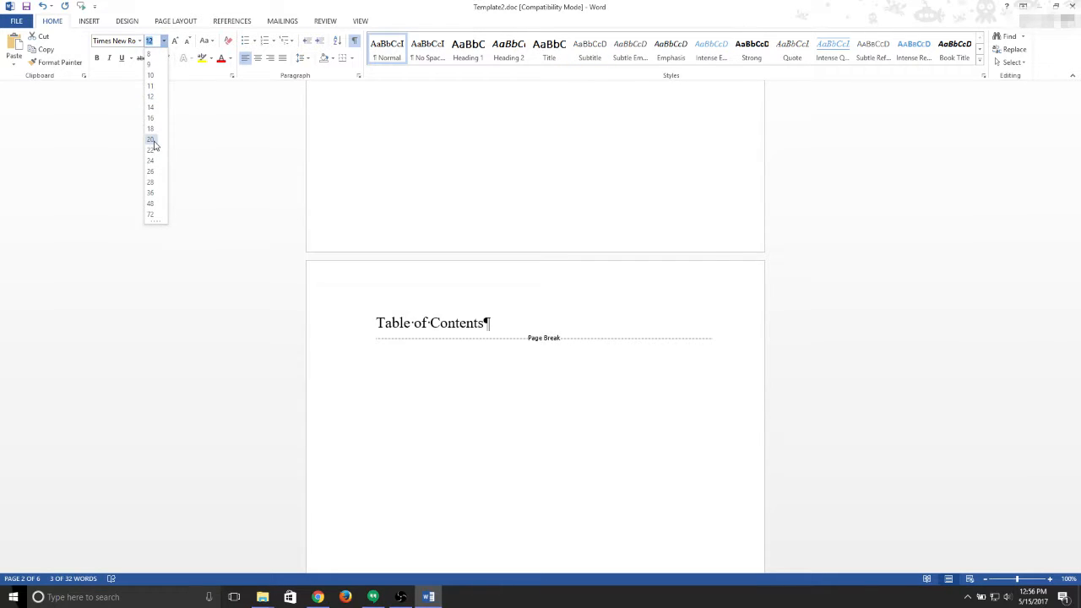
left_click(154, 142)
left_click(258, 58)
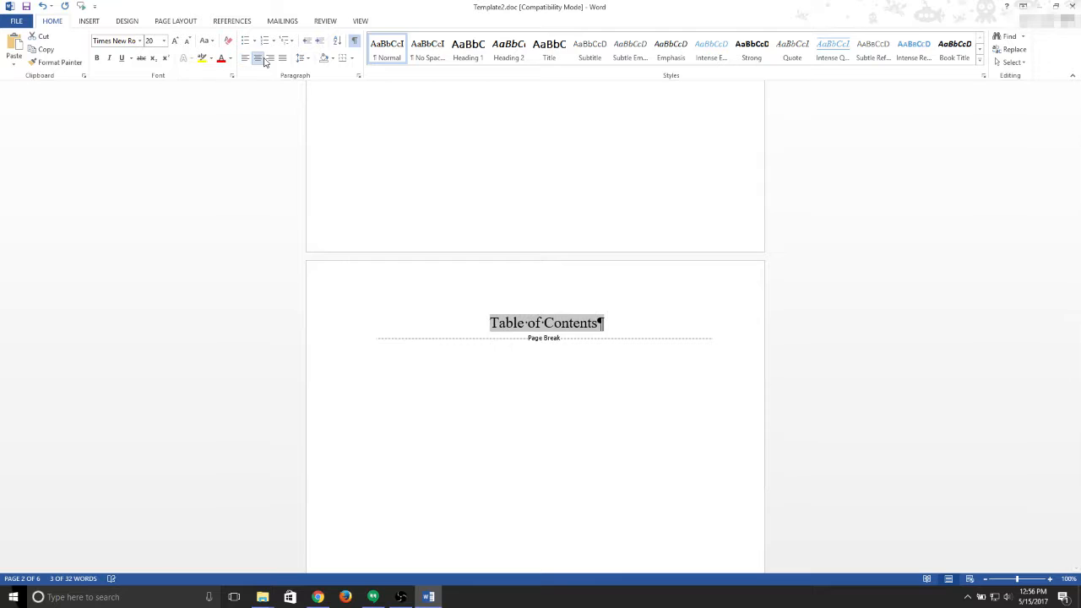
left_click(603, 312)
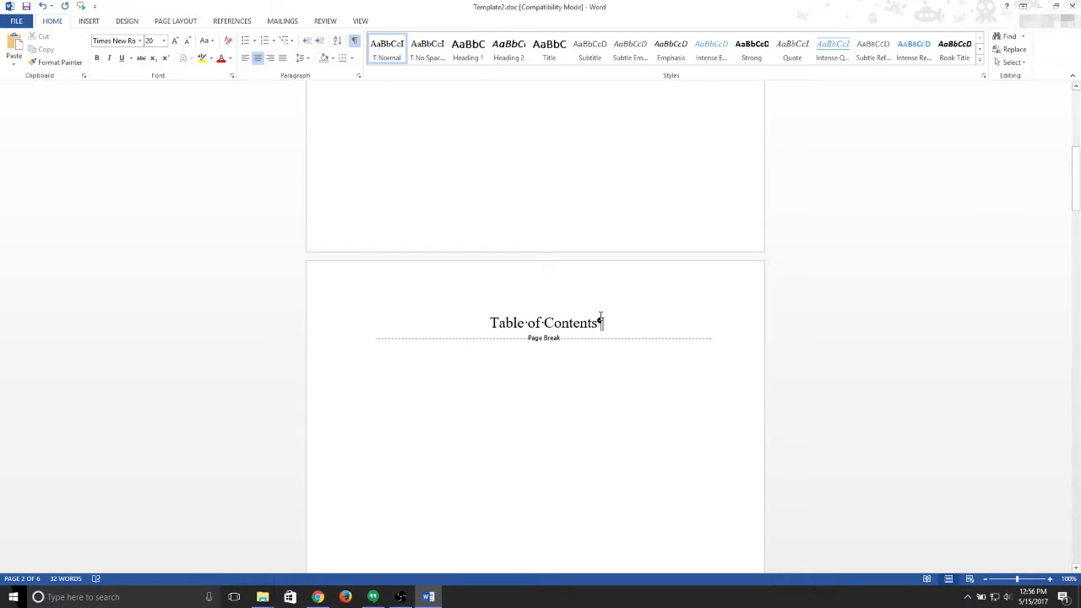
Search the document for "chapter" and move through the matches from Chapter 1 to Chapter 2
scroll(600, 302, "down", 8)
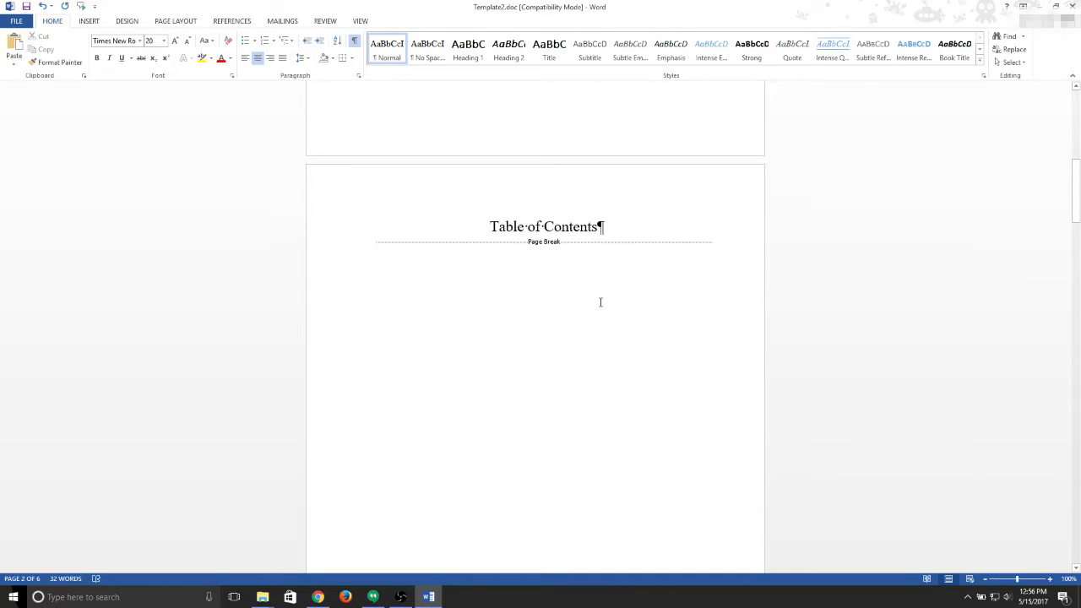
scroll(601, 302, "down", 8)
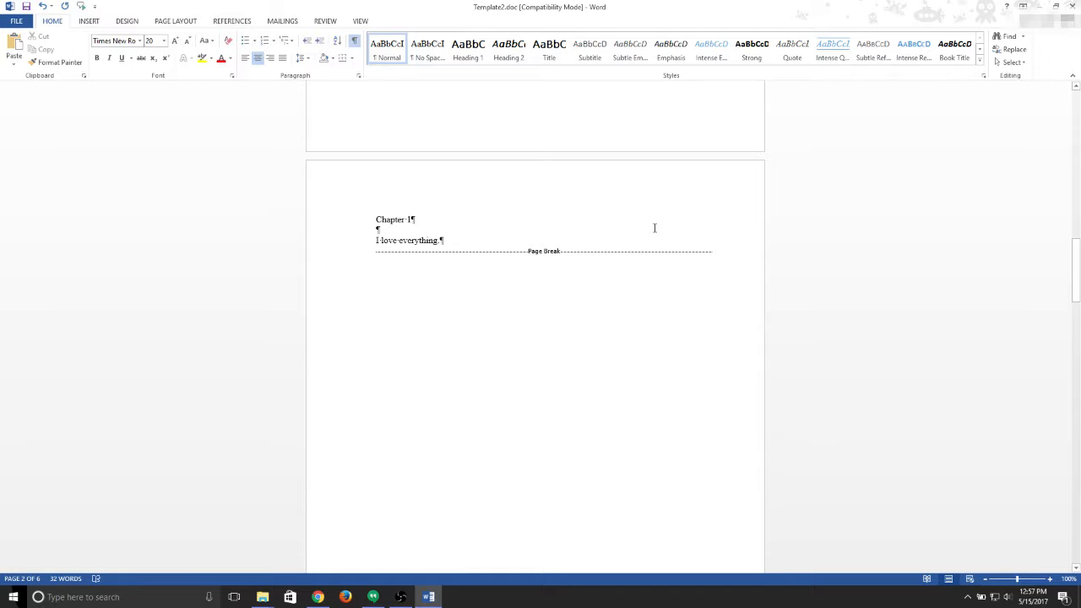
scroll(544, 230, "down", 1)
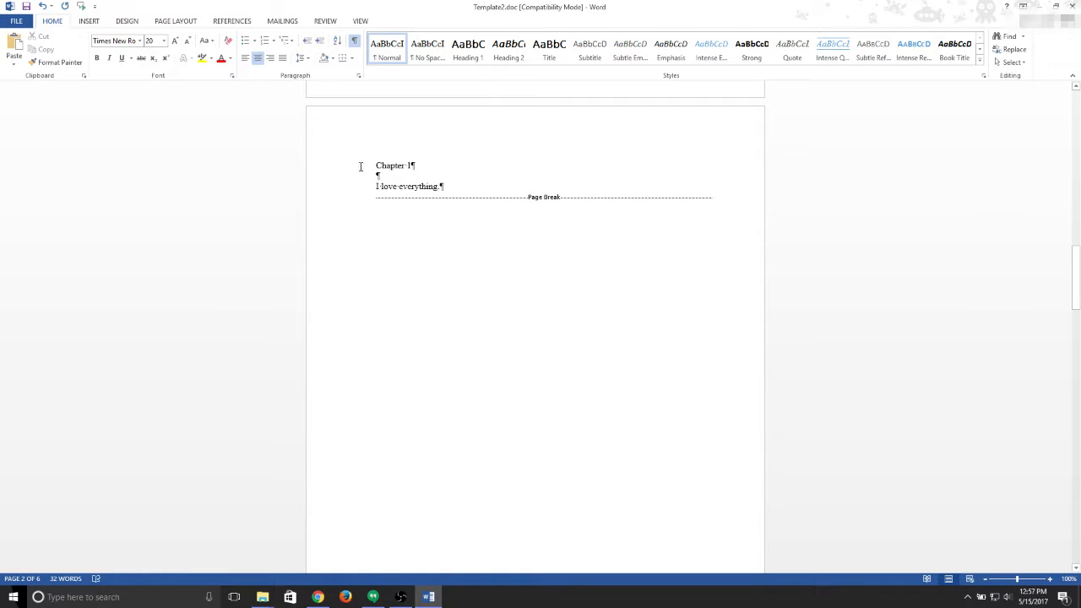
left_click_drag(375, 167, 418, 167)
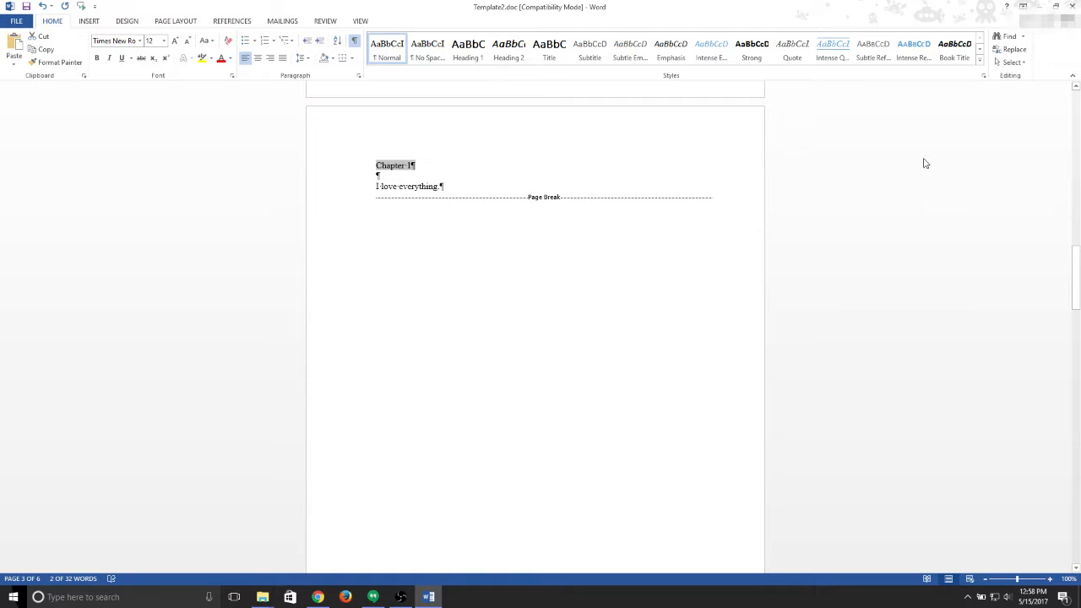
left_click(1005, 36)
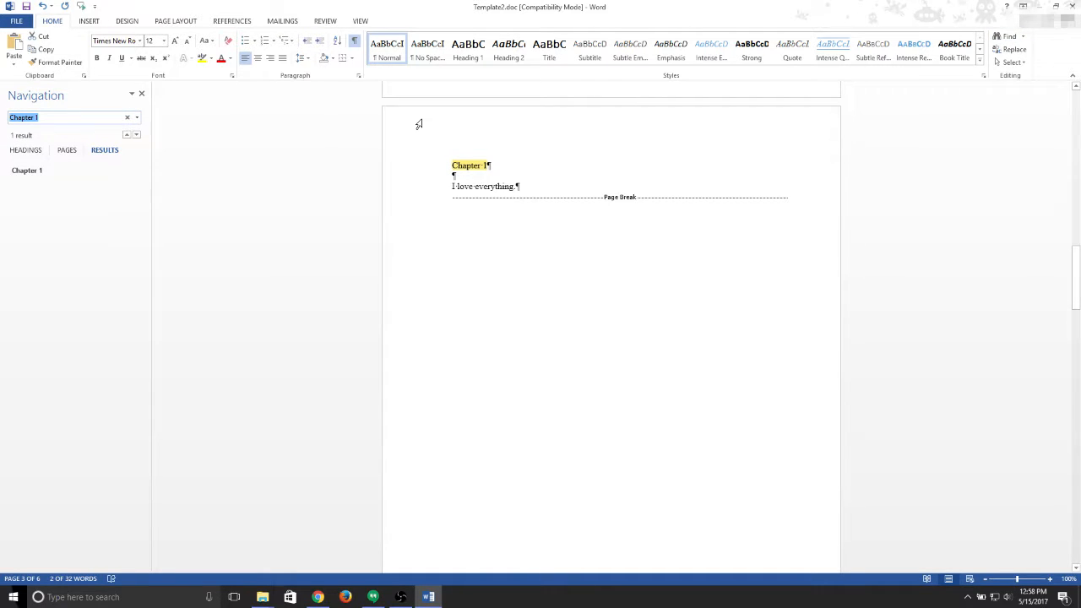
type("chapter")
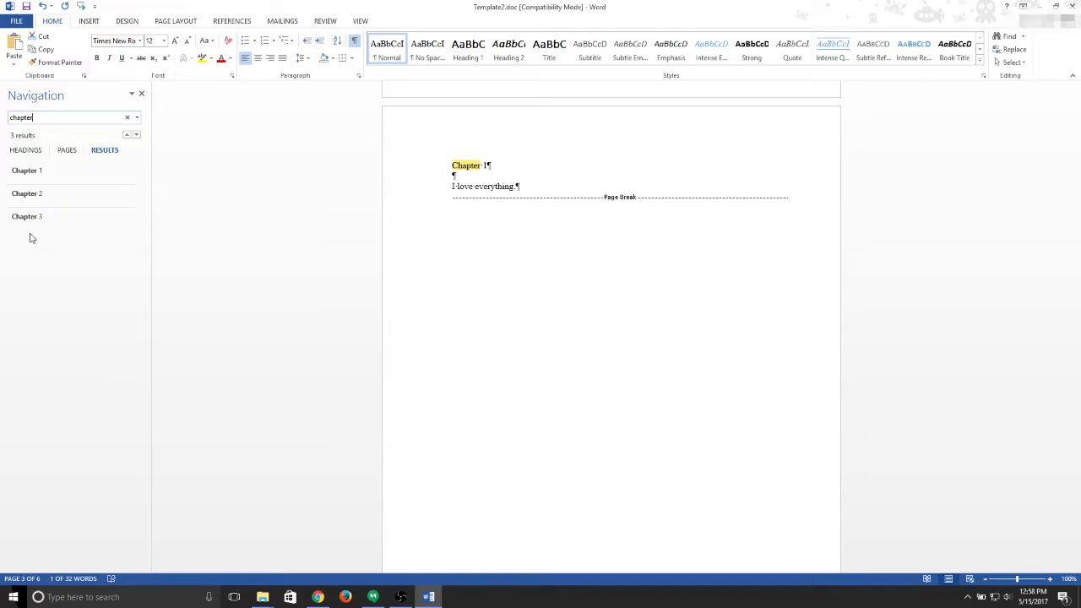
left_click(73, 173)
left_click(137, 135)
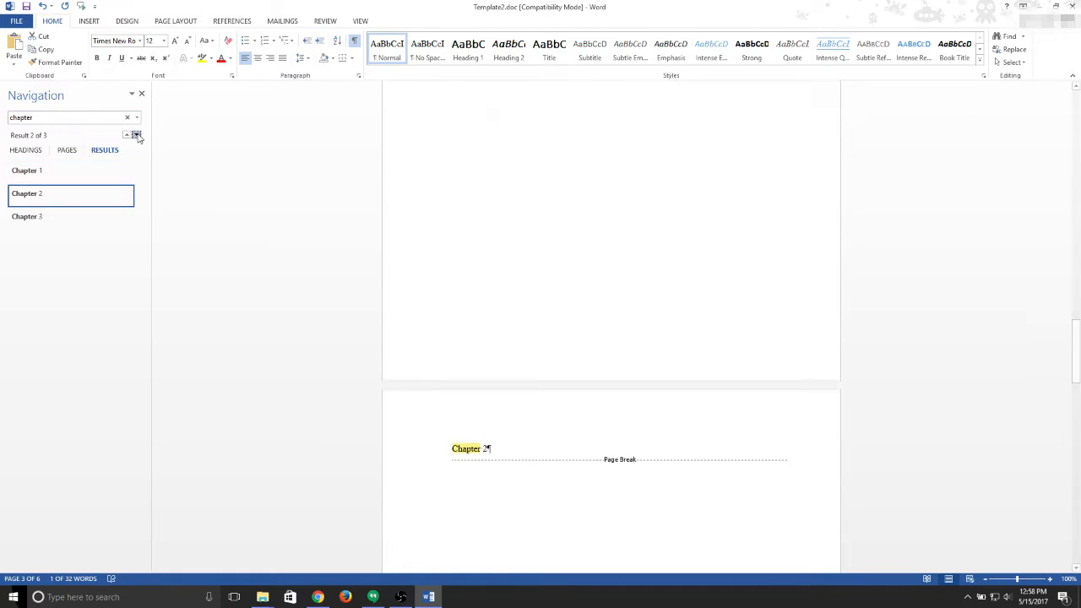
Go through the "chapter" search matches for Chapter 3, Chapter 1 and Chapter 2, and close the search
left_click(137, 135)
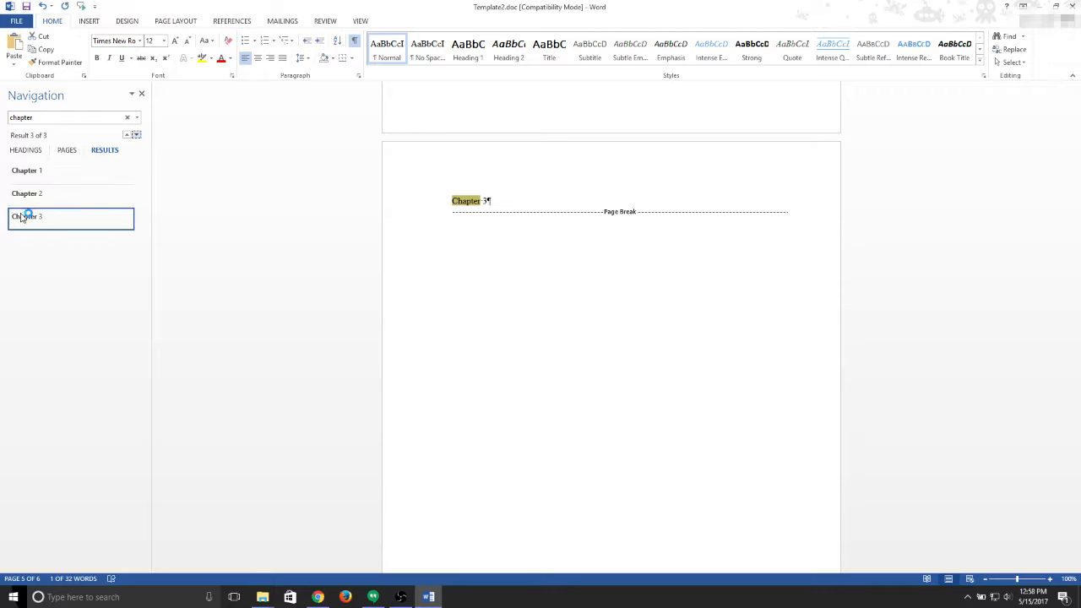
left_click(66, 174)
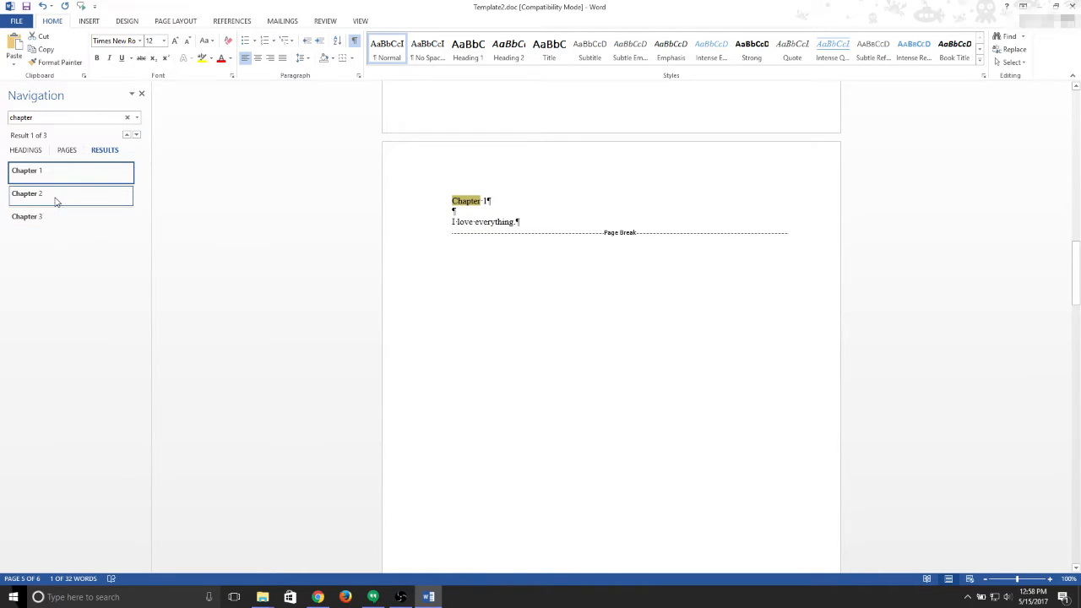
left_click(57, 196)
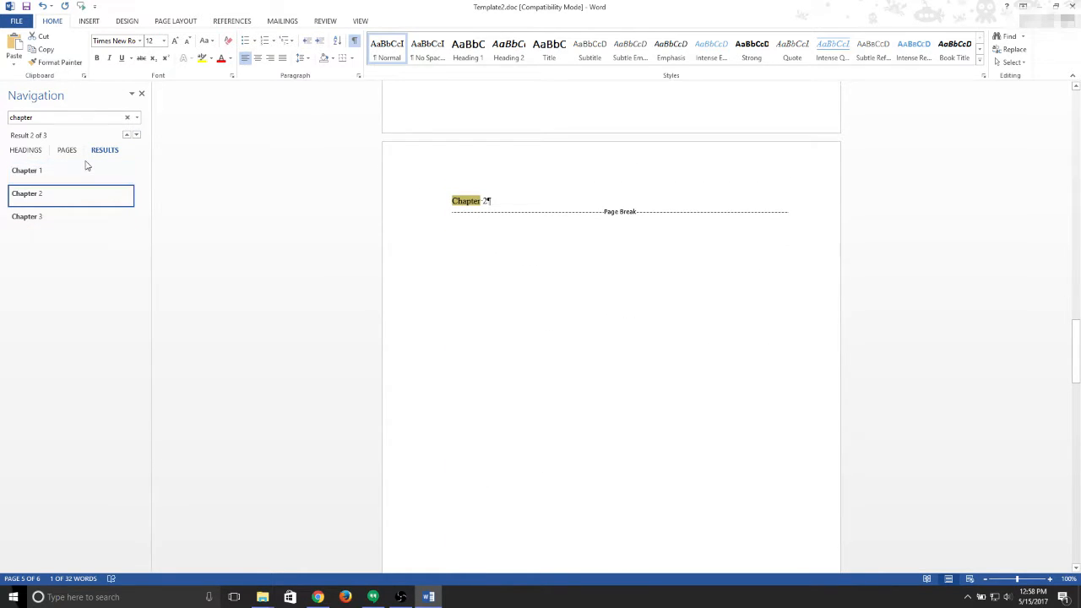
left_click(142, 95)
left_click(562, 210)
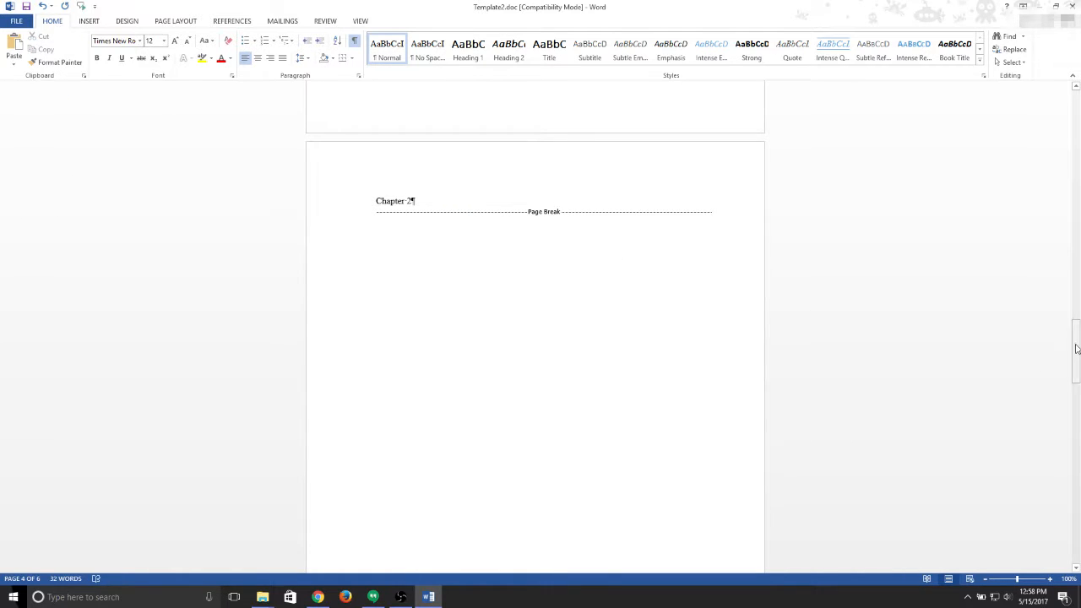
Add two blank lines at font size 12 beneath the "Table of Contents" heading
left_click_drag(1076, 349, 1076, 121)
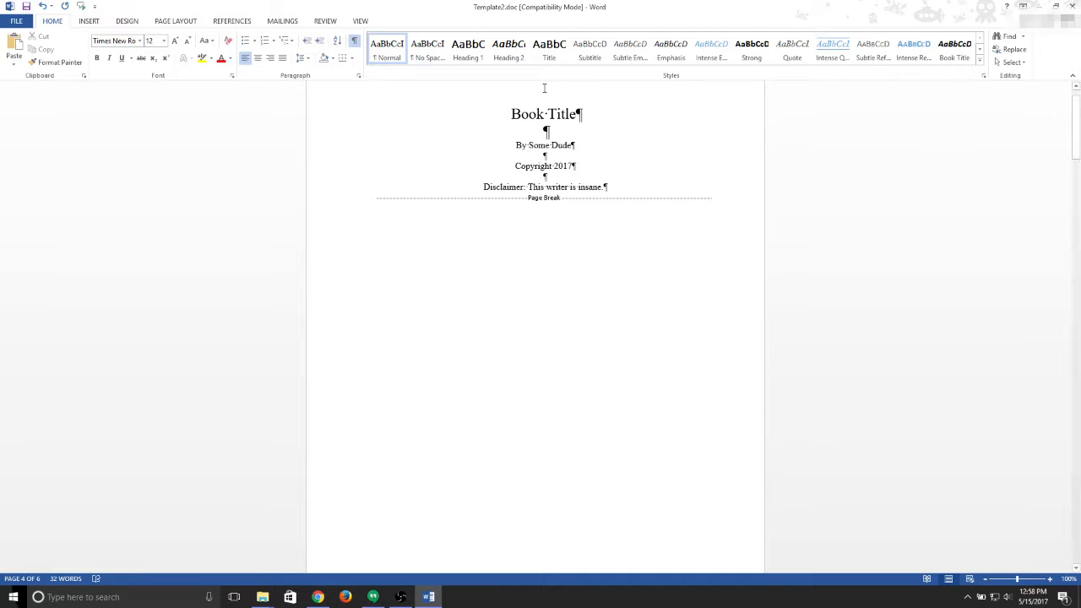
scroll(929, 160, "down", 10)
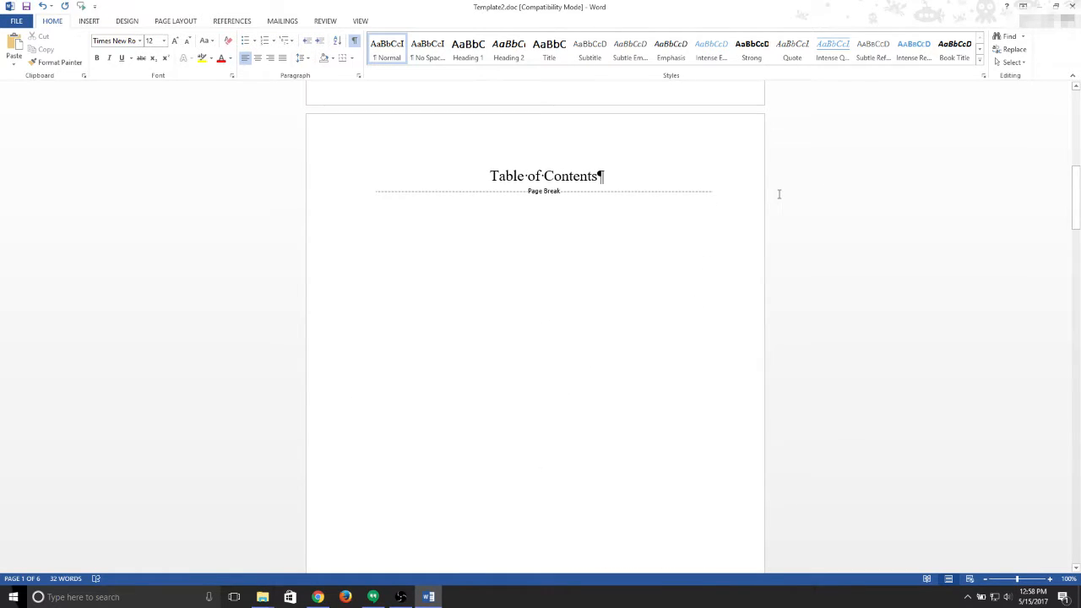
left_click(615, 179)
key("Return")
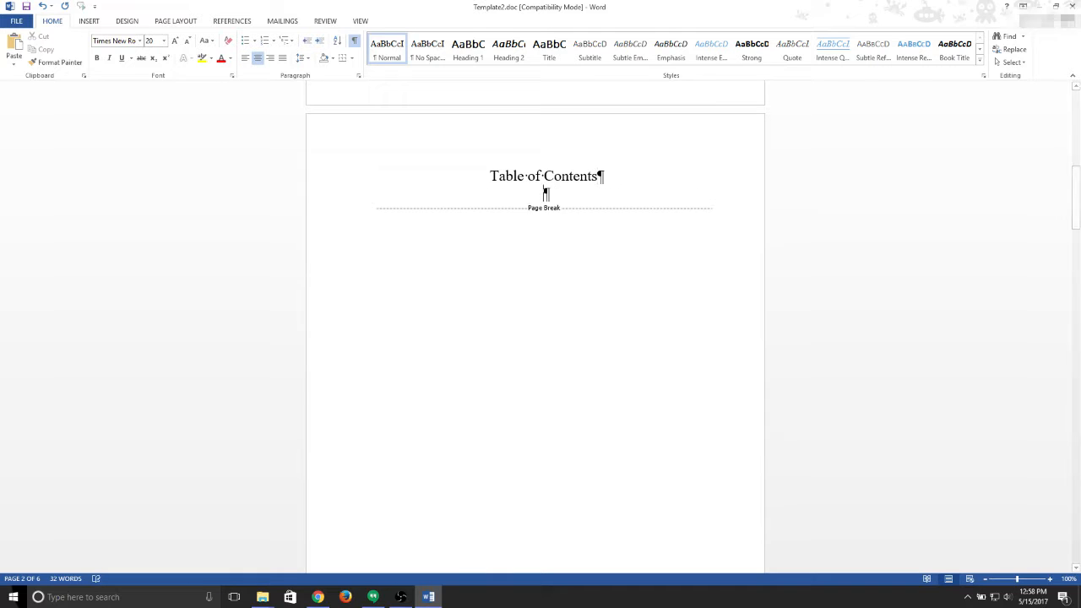
left_click(164, 41)
left_click(152, 102)
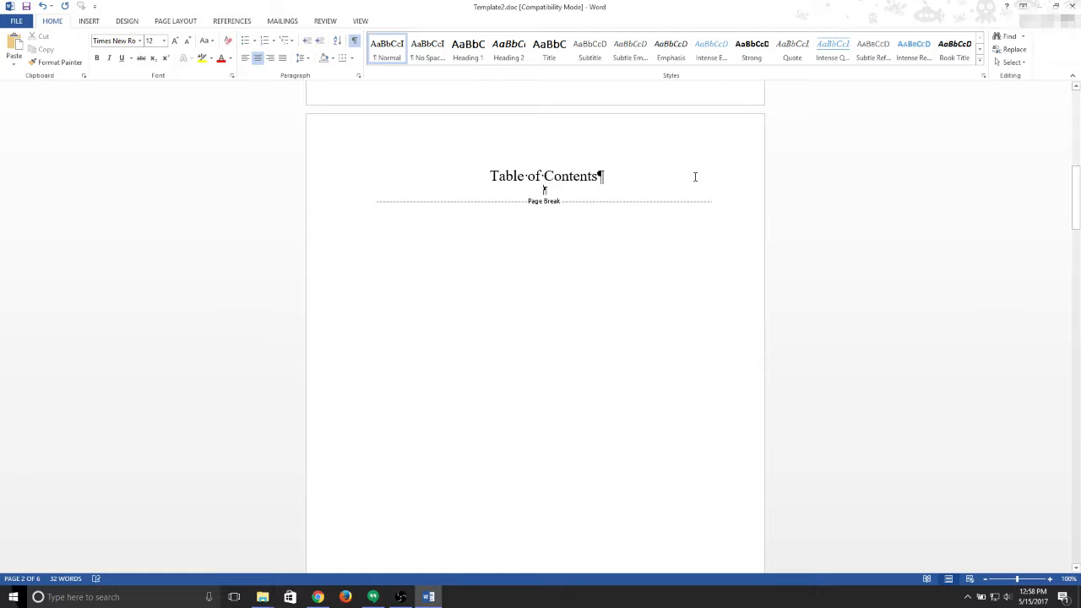
key("Return")
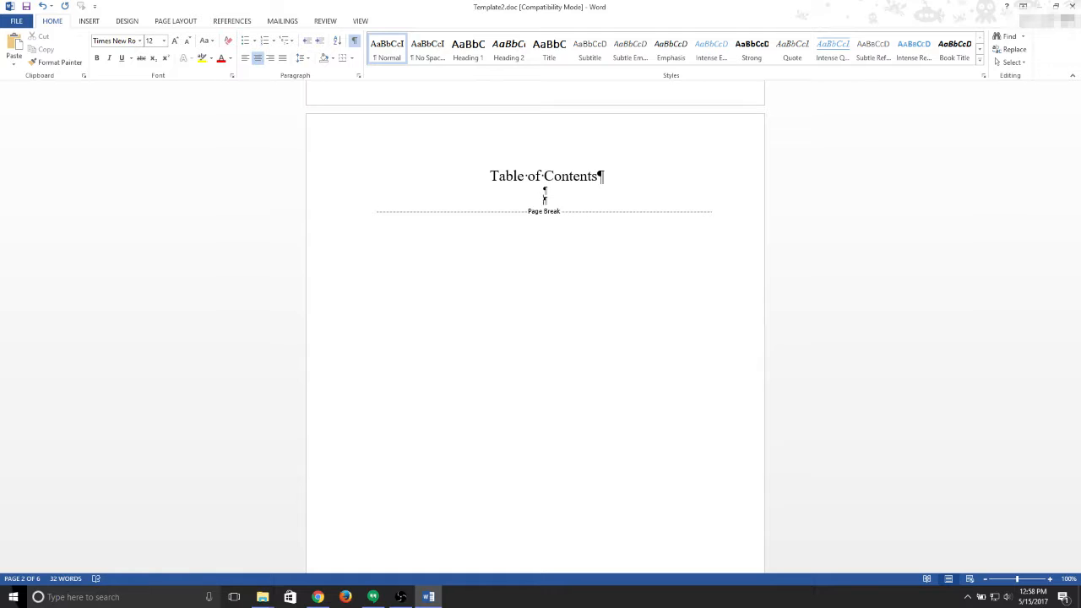
List the contents entries on separate lines: Chapter 1, Chapter 2, Chapter 3, Acknowledgements and Social Media
type("Chapter 1")
key("Return")
type("Chapter ")
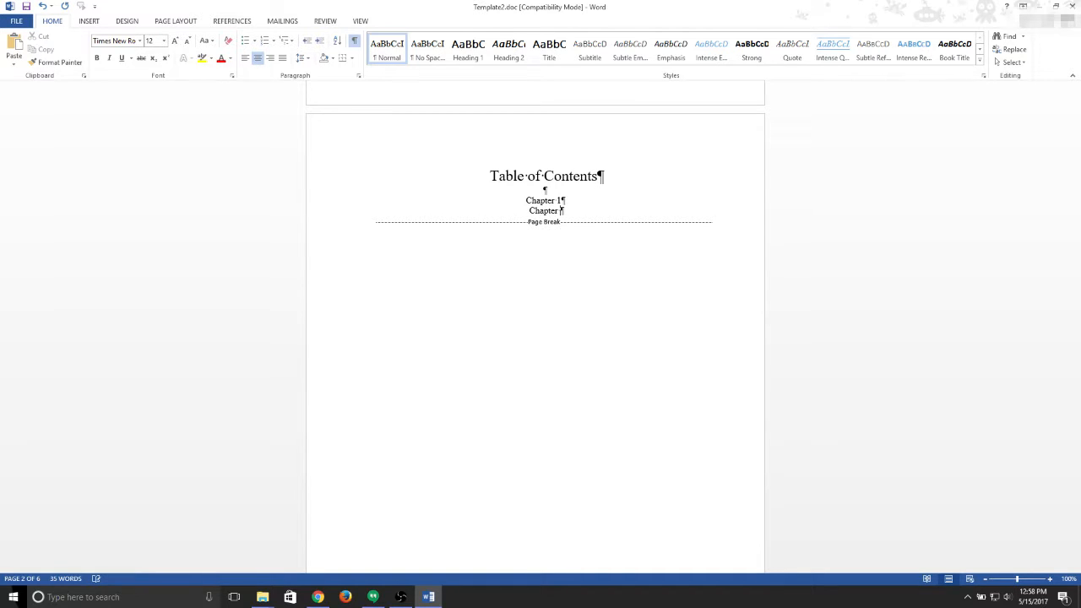
type("2")
key("Return")
type("Chapt")
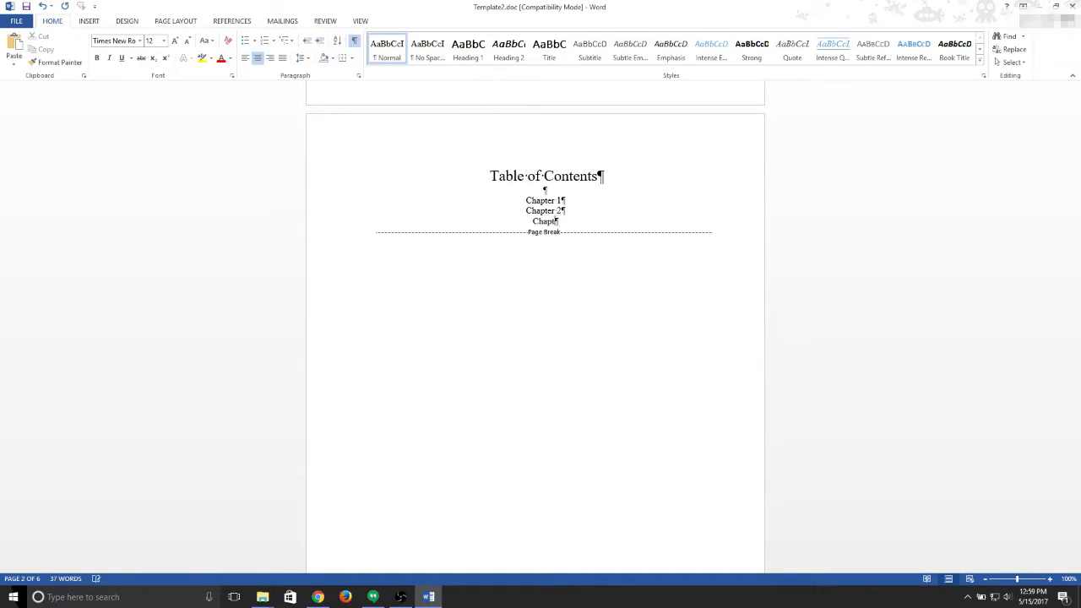
type("er 3")
key("Return")
type("Ac")
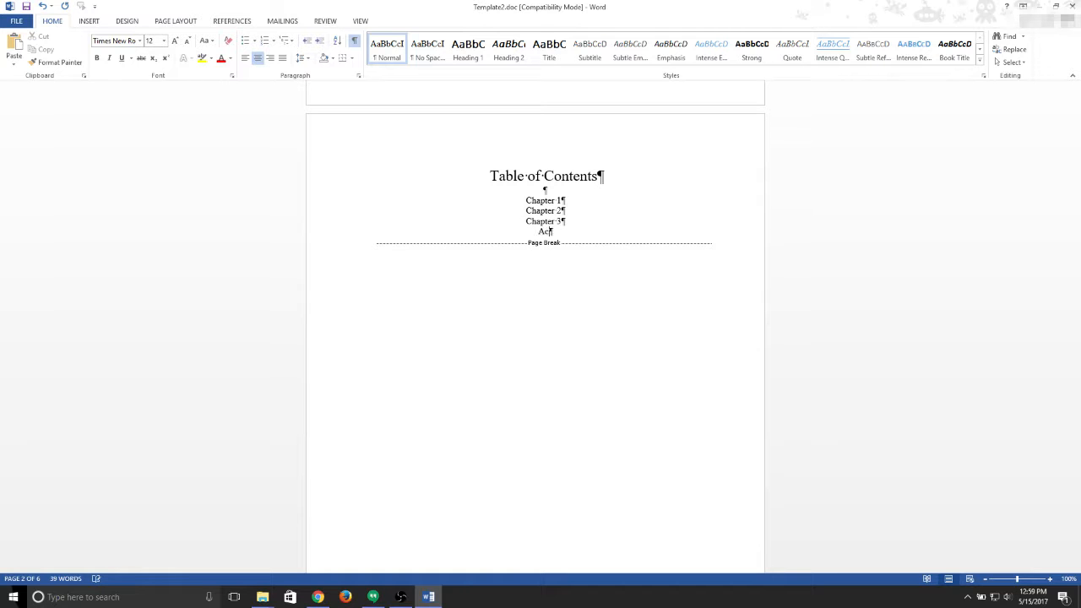
type("knowledgements")
key("Return")
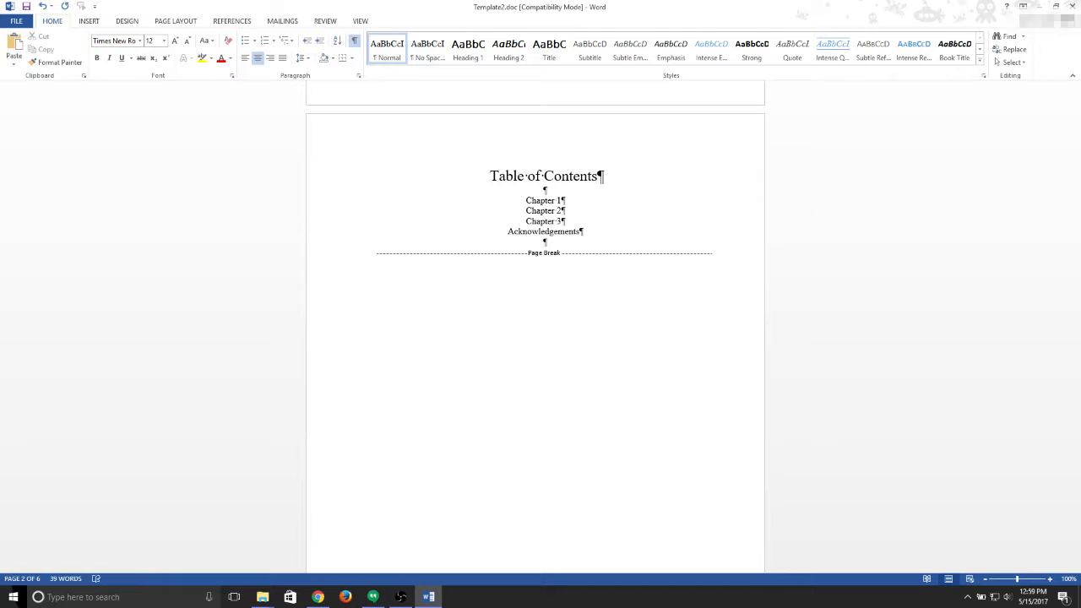
type("Social Media")
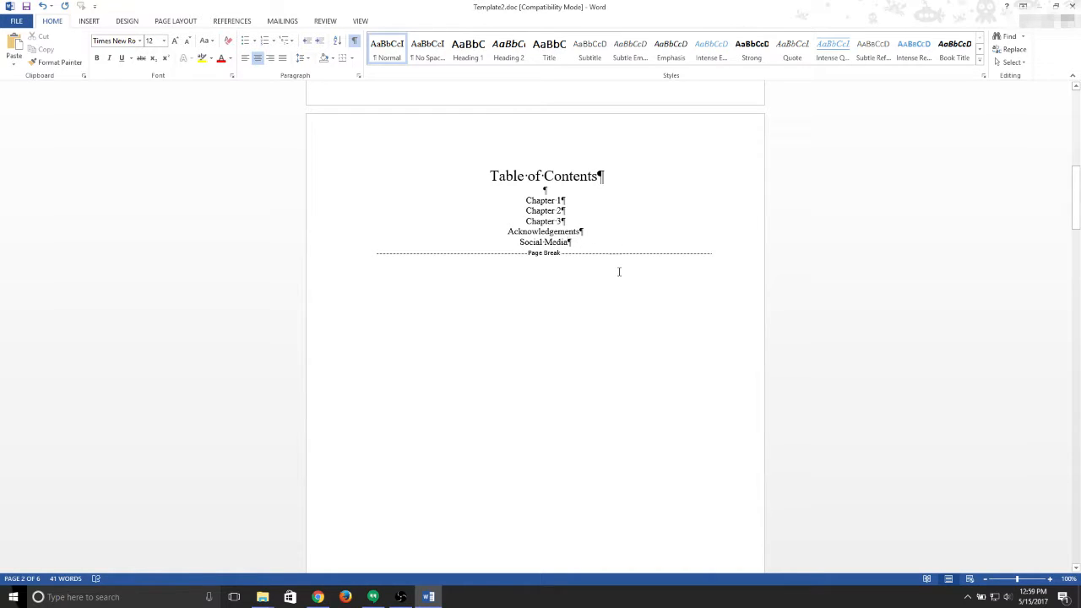
scroll(619, 271, "up", 1)
scroll(615, 270, "down", 1)
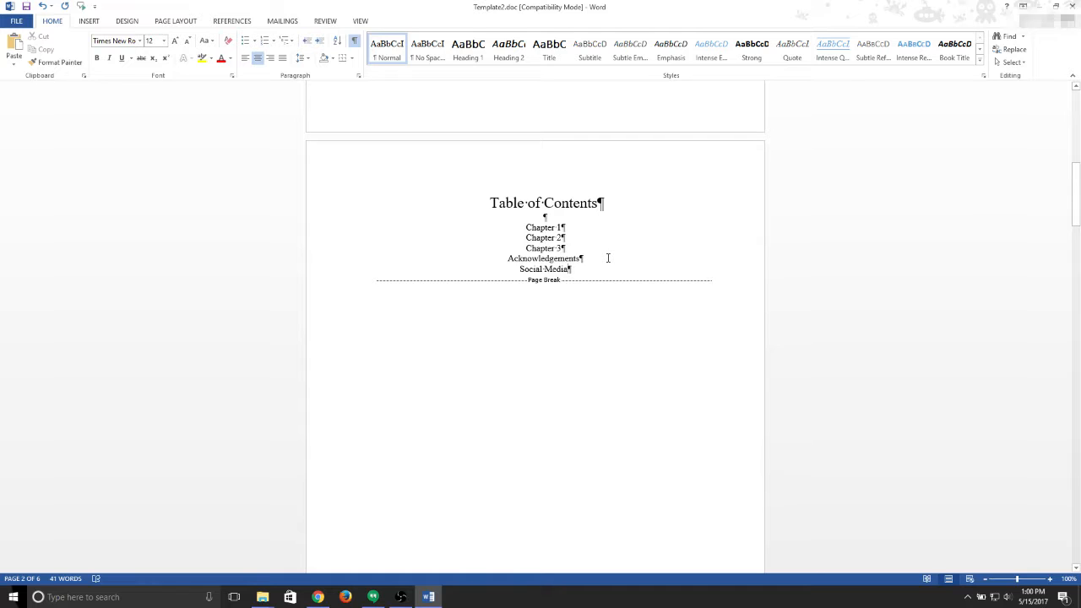
left_click_drag(566, 270, 509, 271)
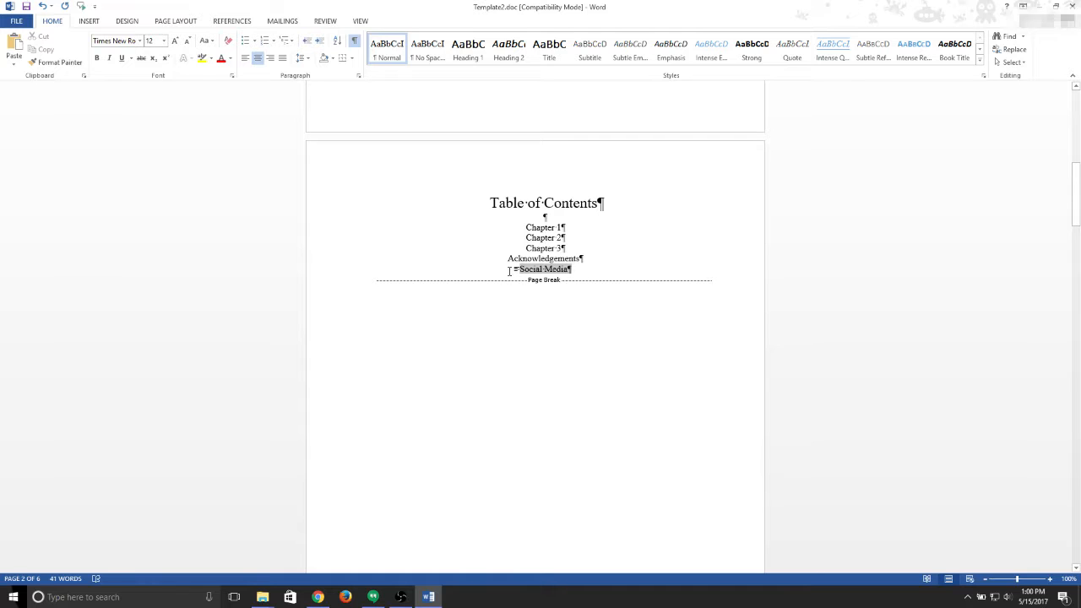
left_click(619, 274)
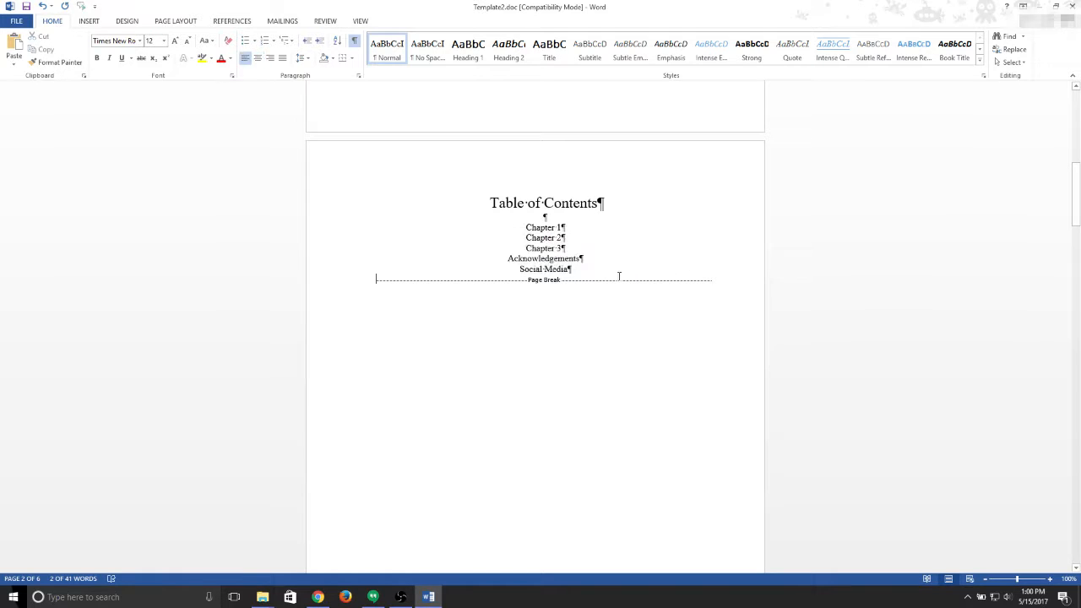
Insert a page break after the Acknowledgements text and enter "Social Media" on the new page
left_click_drag(1075, 202, 1073, 502)
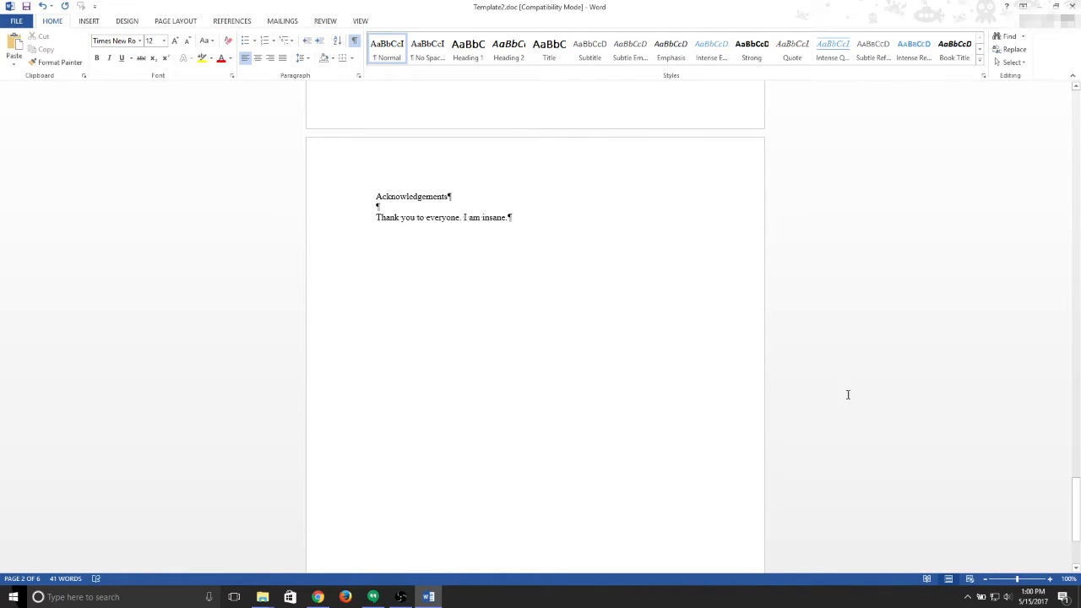
left_click(542, 221)
key("ctrl+Return")
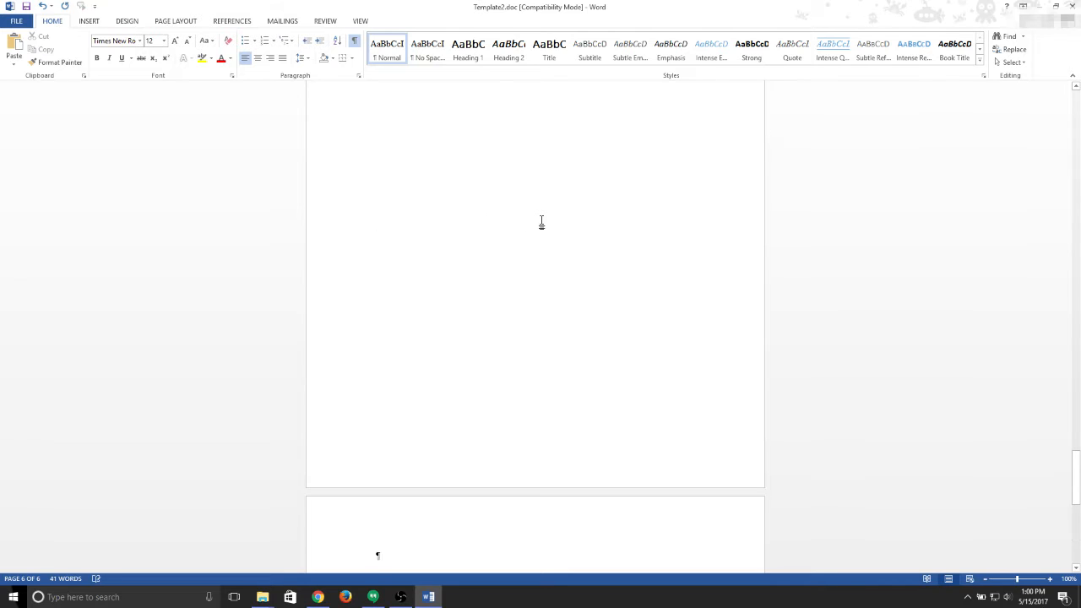
type("Social")
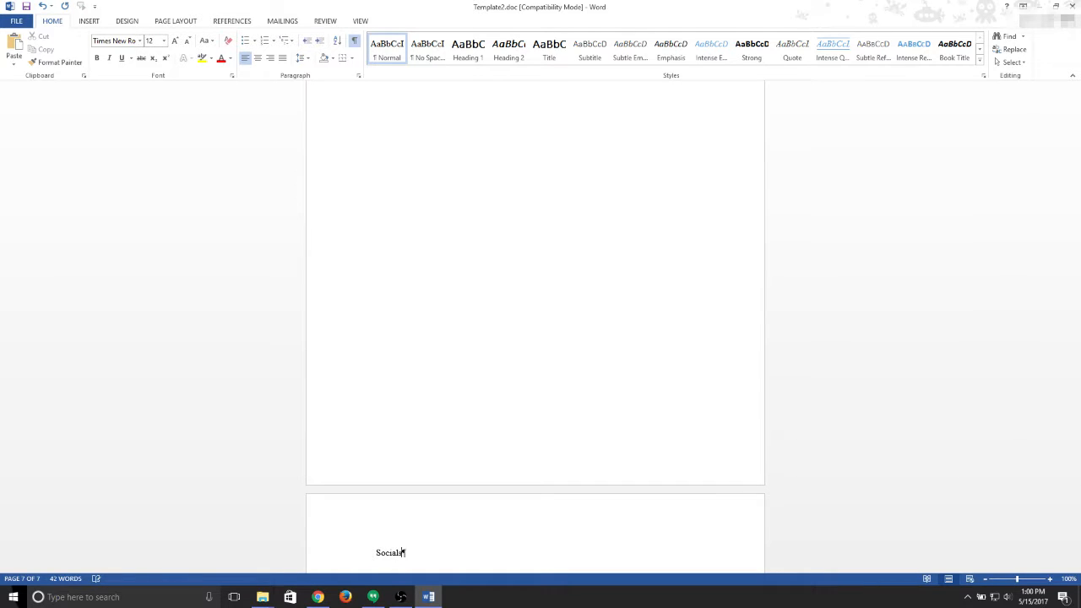
type(" Media")
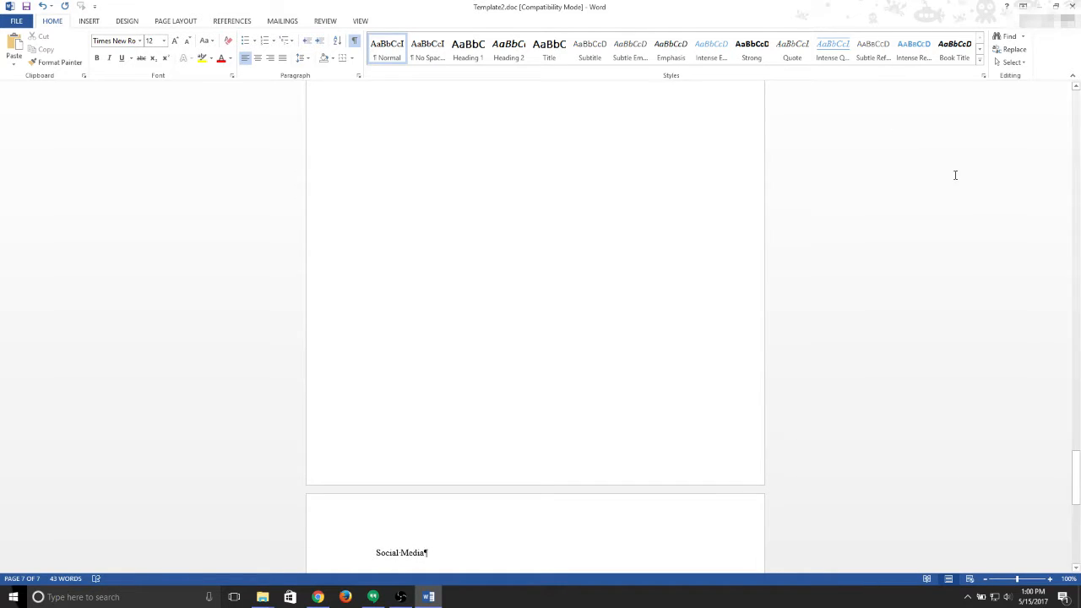
Center the "Chapter 1" heading on its chapter page and set it to font size 20
left_click_drag(1075, 481, 1075, 115)
scroll(591, 172, "down", 2)
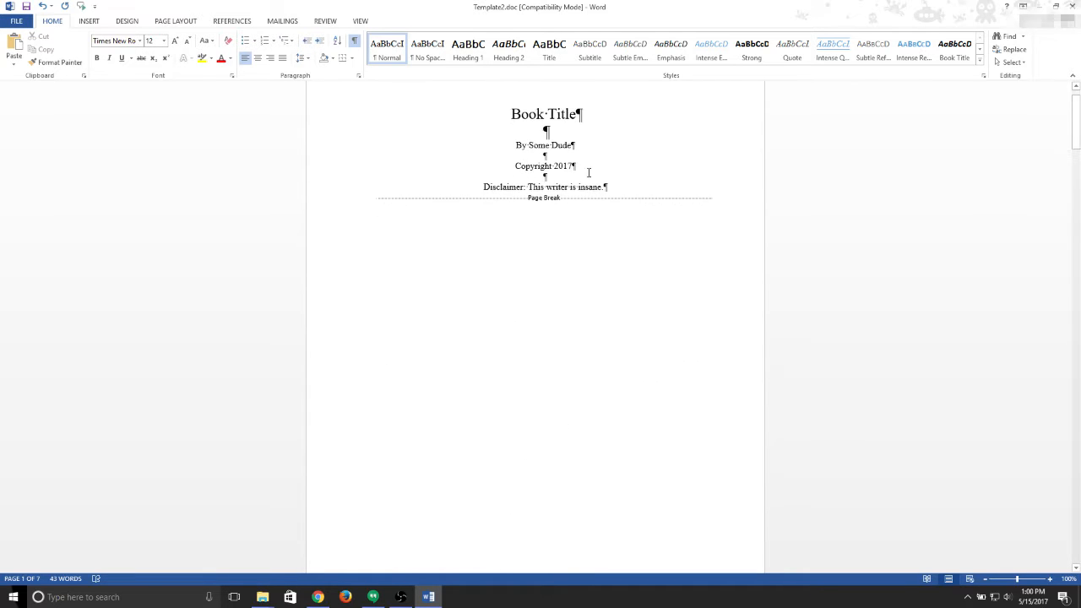
scroll(614, 122, "down", 2)
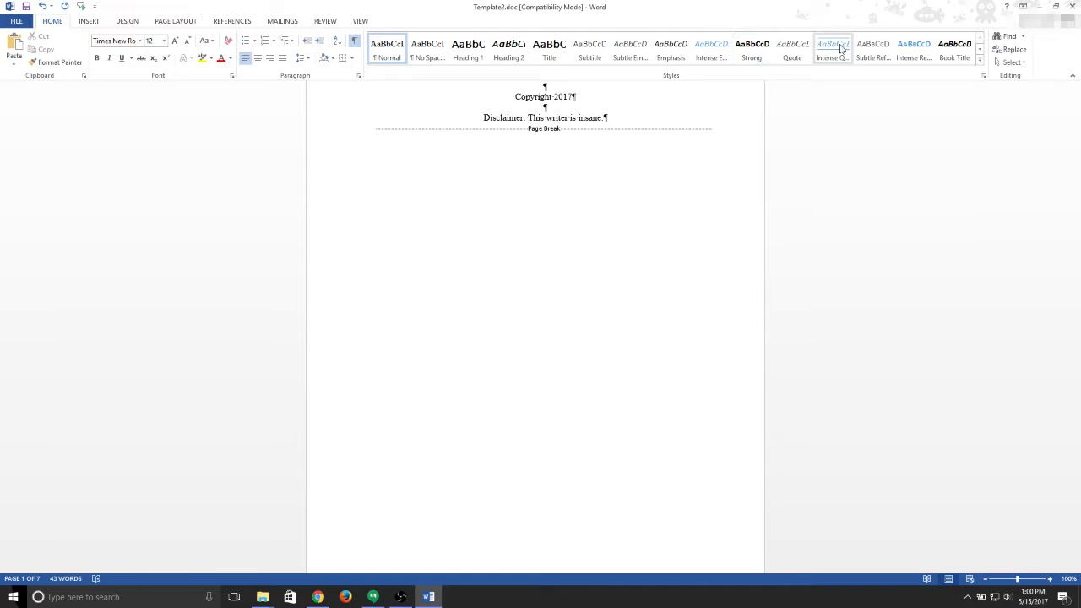
scroll(835, 164, "down", 8)
scroll(819, 179, "down", 12)
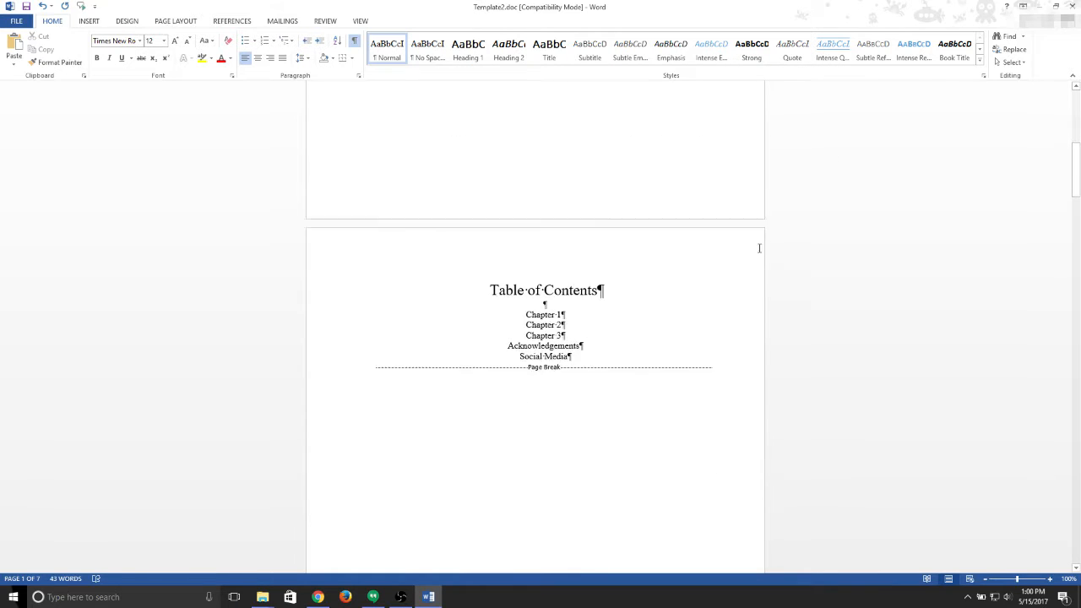
scroll(564, 270, "down", 6)
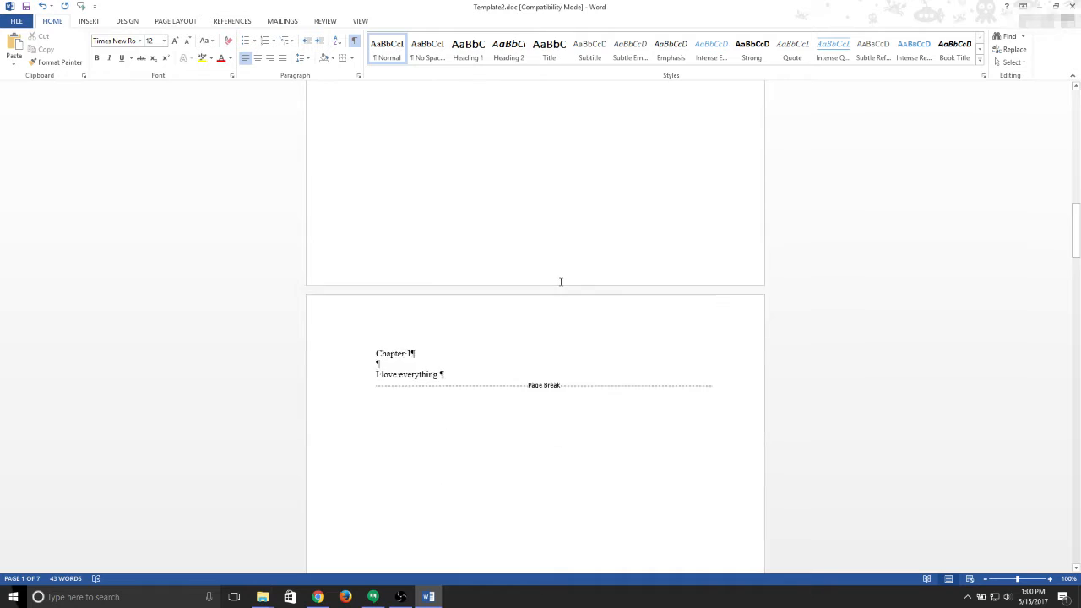
left_click_drag(375, 245, 419, 245)
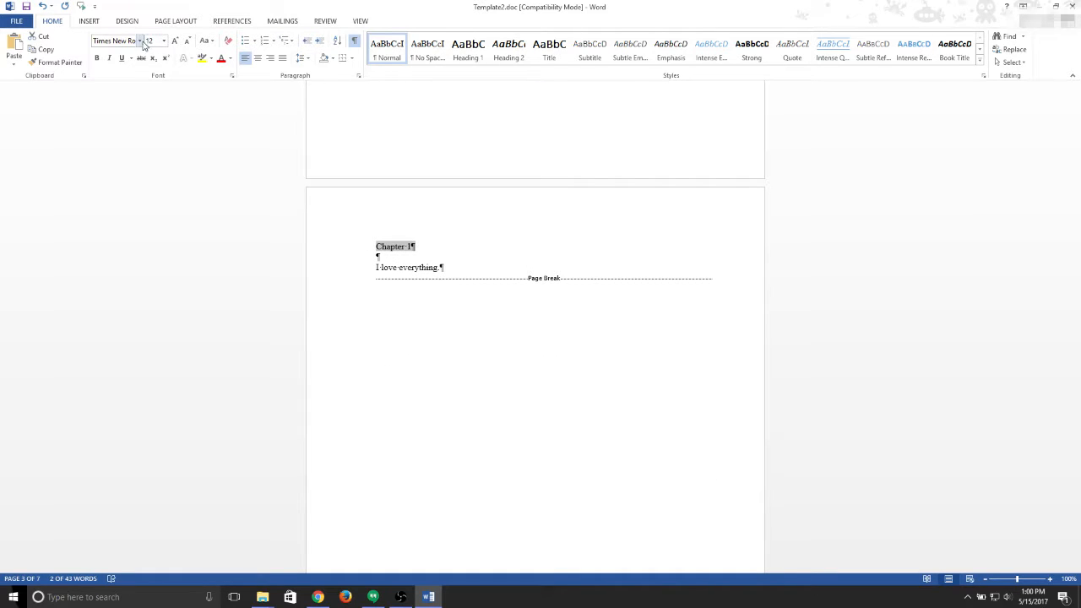
left_click(258, 57)
left_click(163, 41)
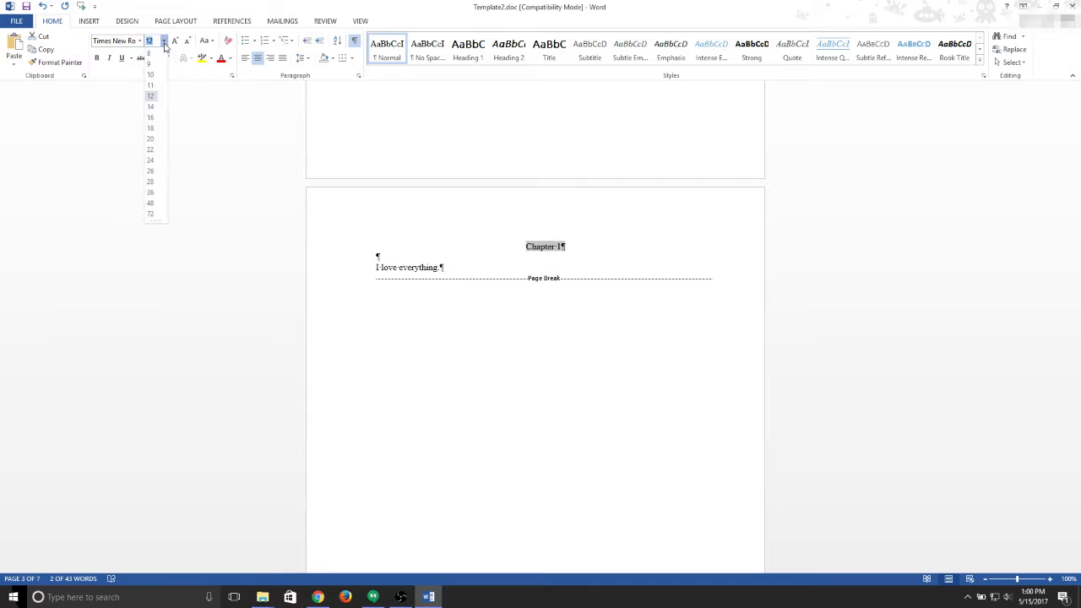
left_click(150, 138)
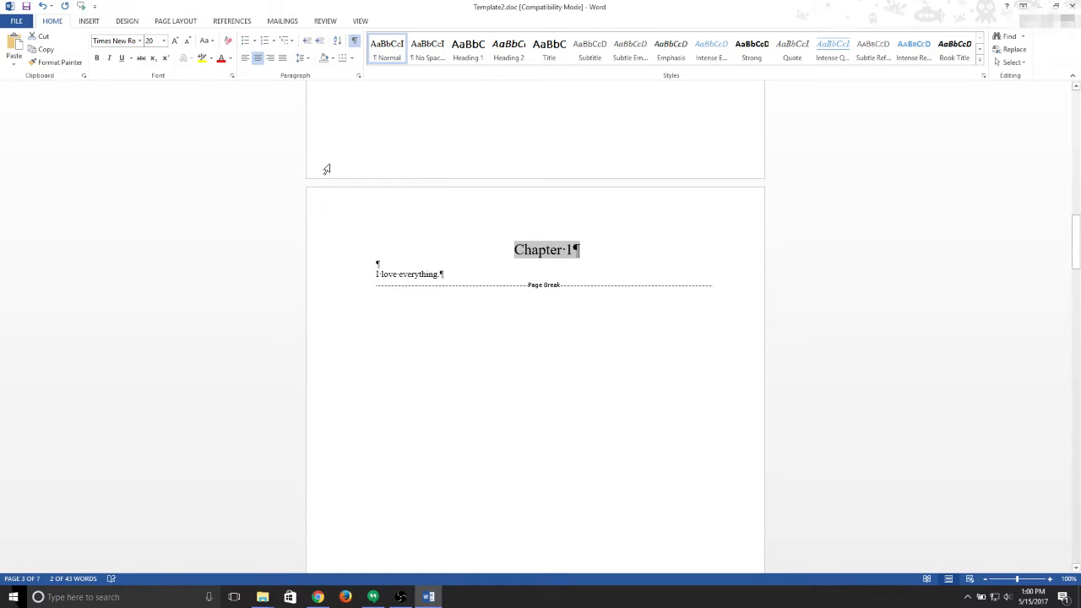
left_click(626, 244)
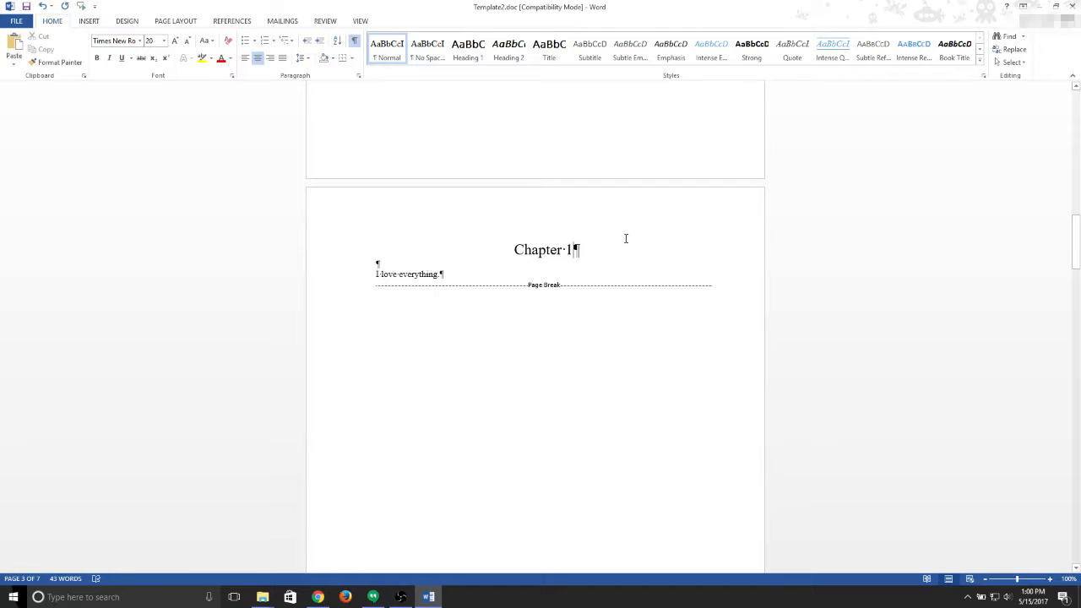
left_click(163, 41)
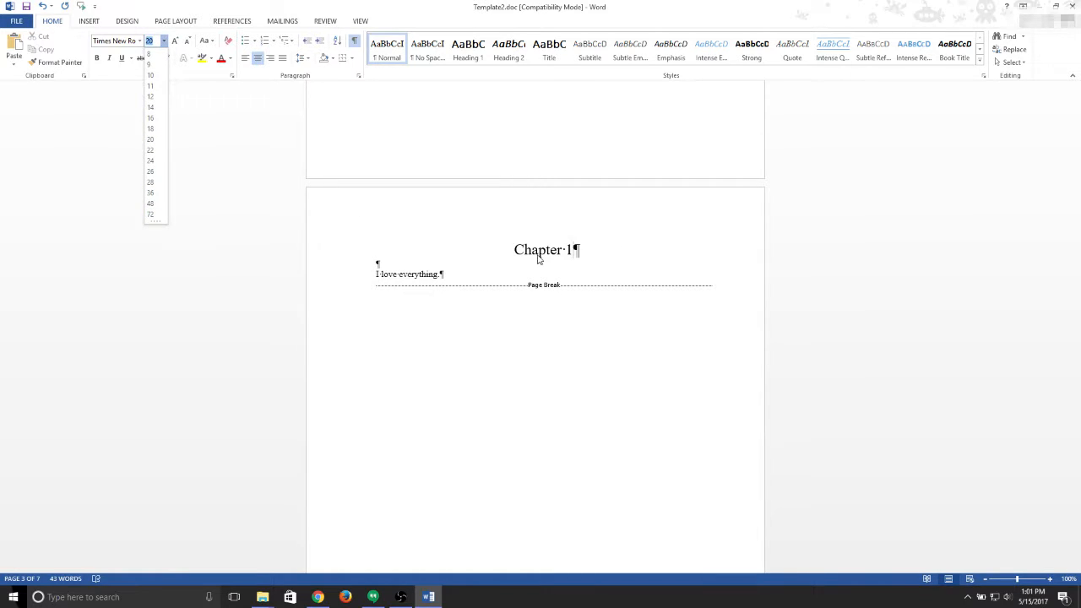
left_click(614, 249)
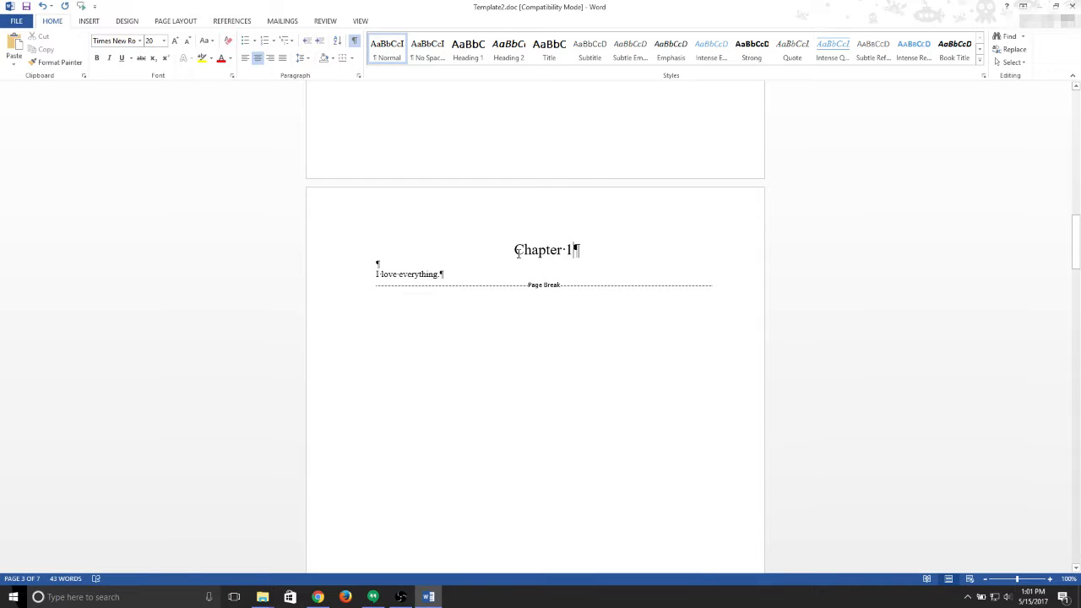
Add a line with a sample first name directly beneath the "Chapter 1" heading
scroll(565, 255, "down", 1)
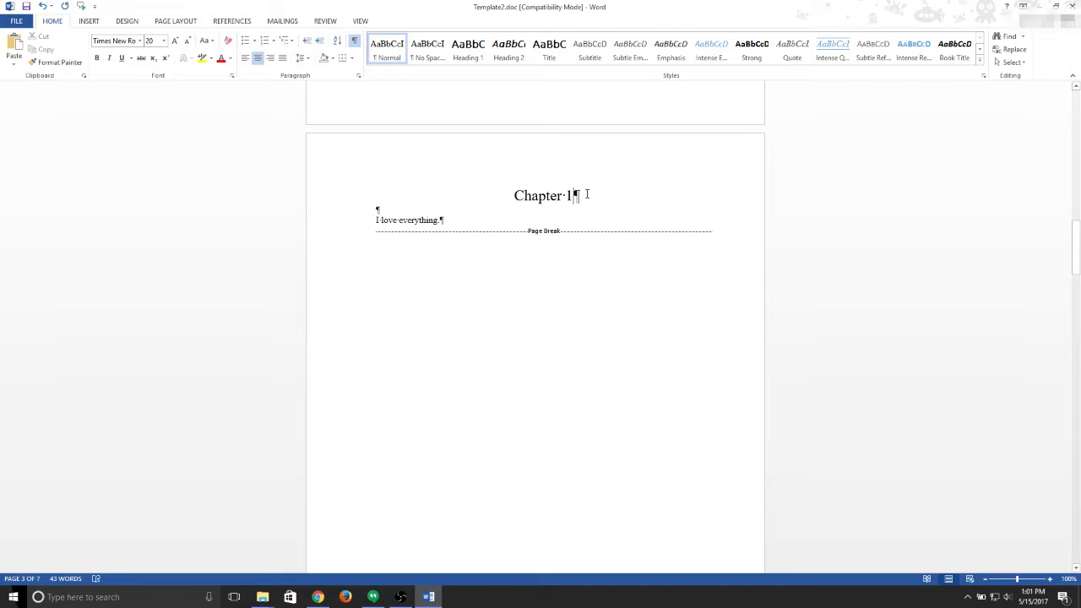
key("Return")
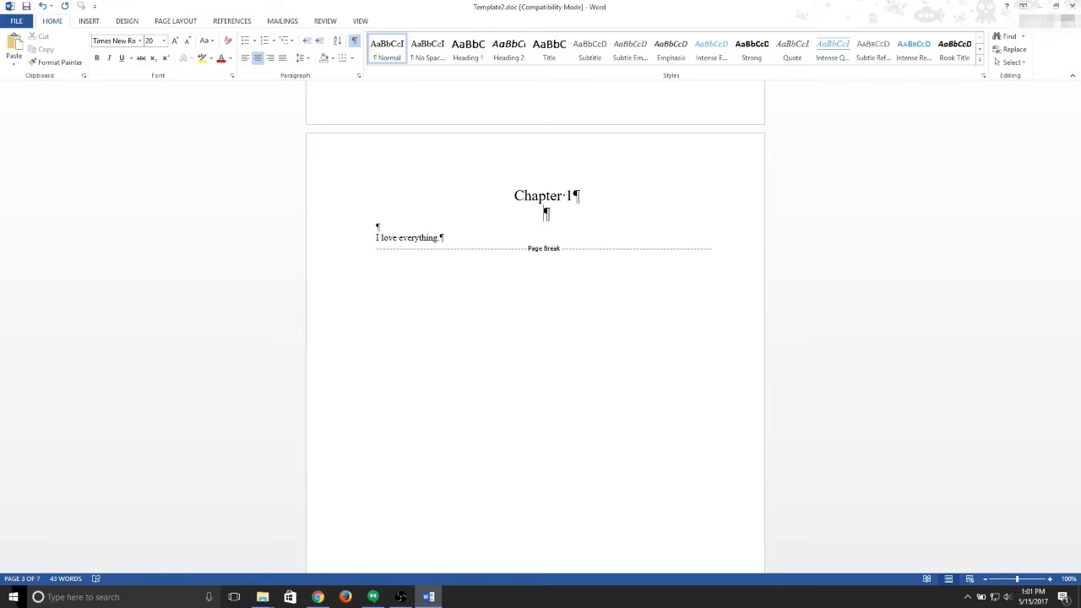
type("Bob")
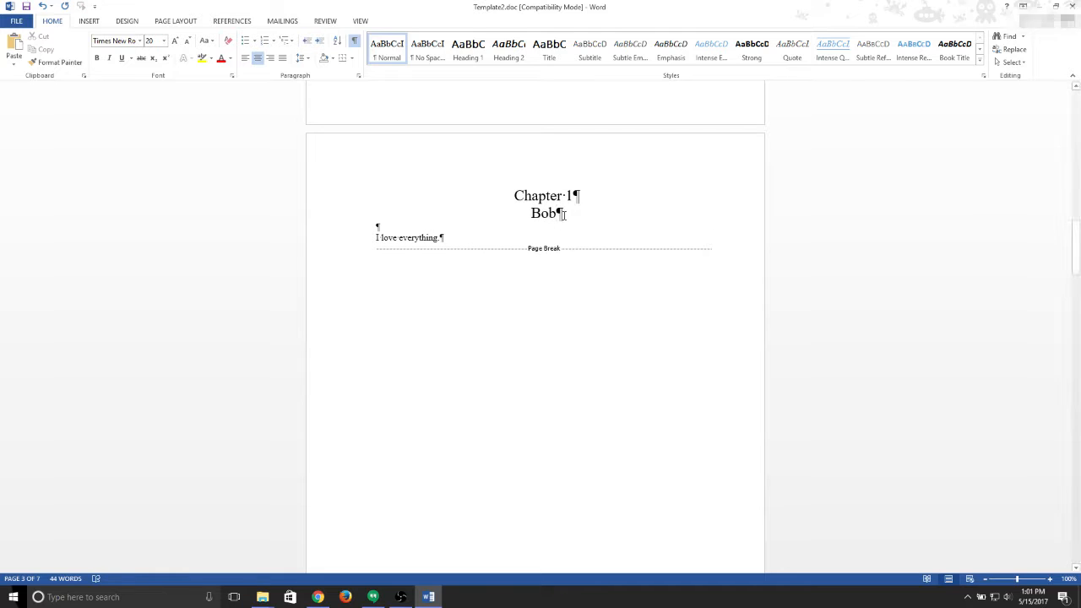
Set the name line under "Chapter 1" to font size 18 and insert a blank line between it and the heading
key("shift+Left")
key("shift+Left")
key("shift+Left")
left_click(164, 44)
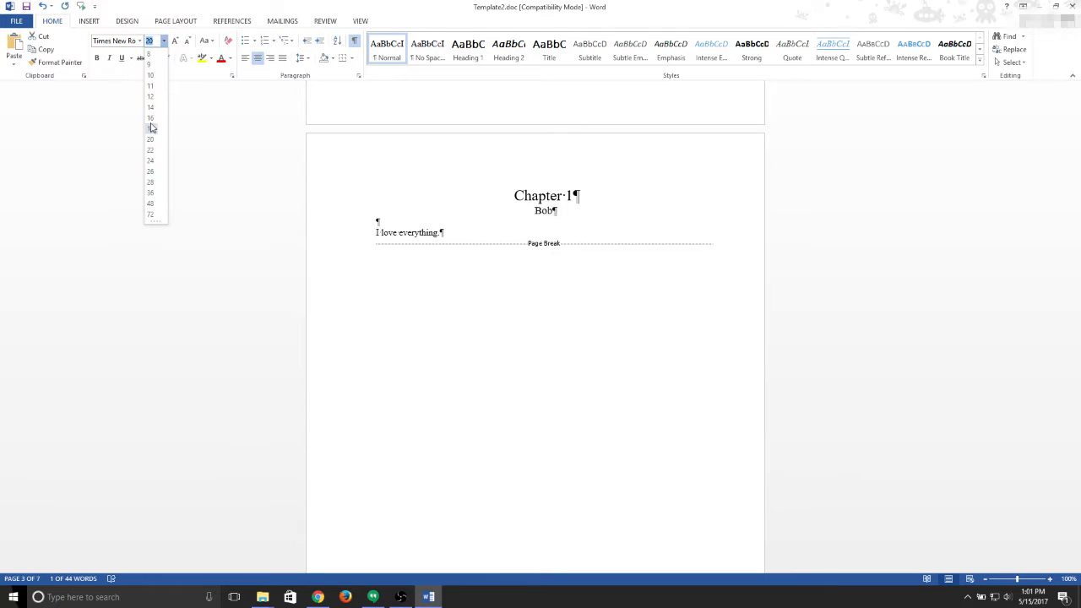
left_click(149, 133)
left_click(585, 200)
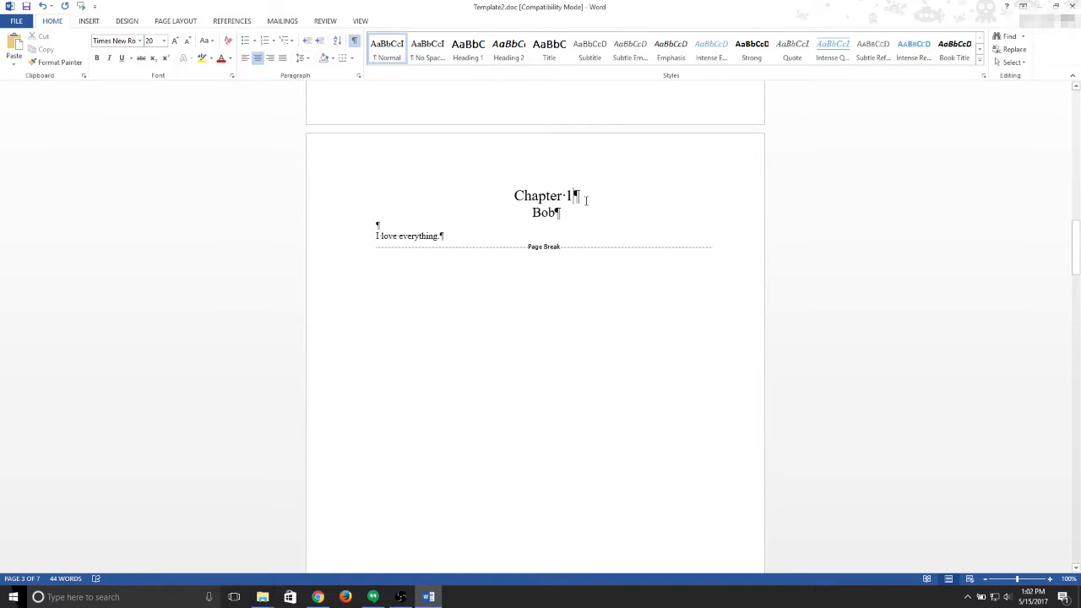
key("Return")
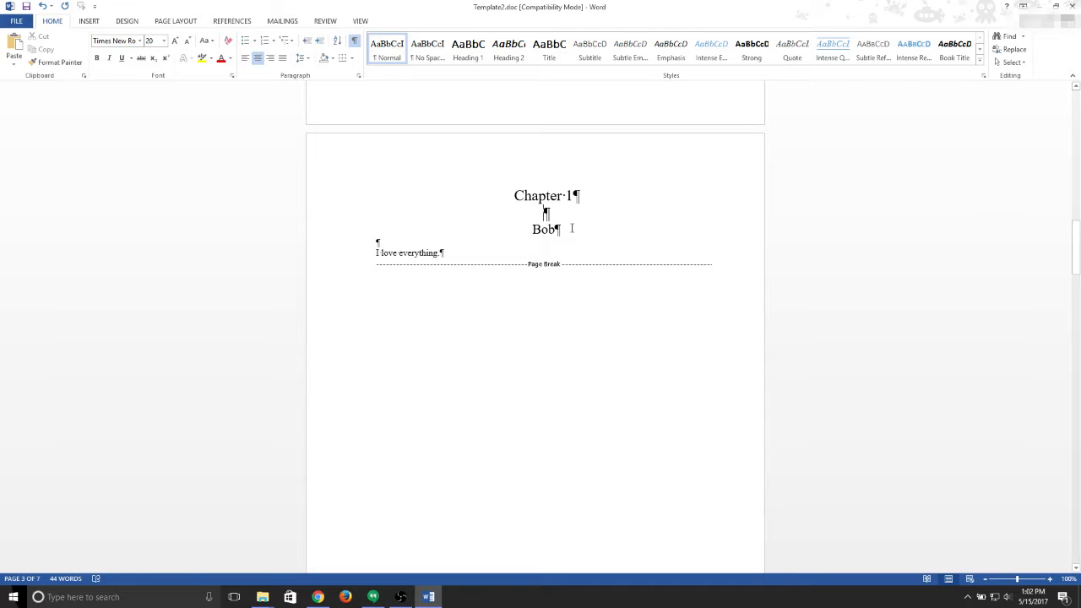
Add a scene-break line of "****" below "I love everything.", leaving three blank lines above it
left_click(456, 257)
key("Return")
key("Return")
key("Return")
key("Return")
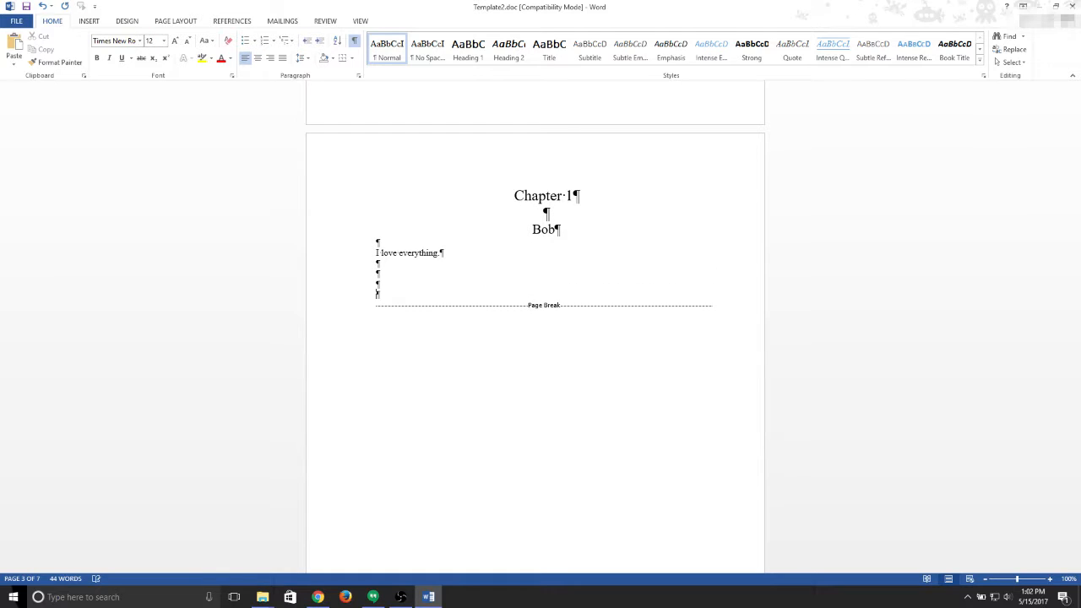
type("****")
key("Return")
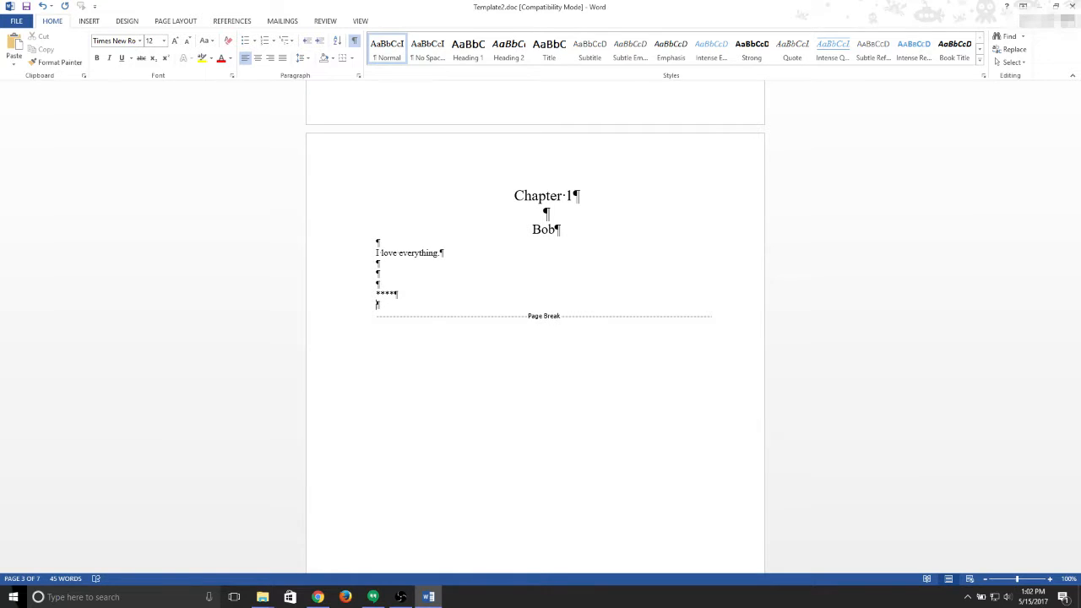
Leave three blank lines below the asterisk line and enter a short sample sentence about desiring a pie
key("Return")
key("Return")
key("Return")
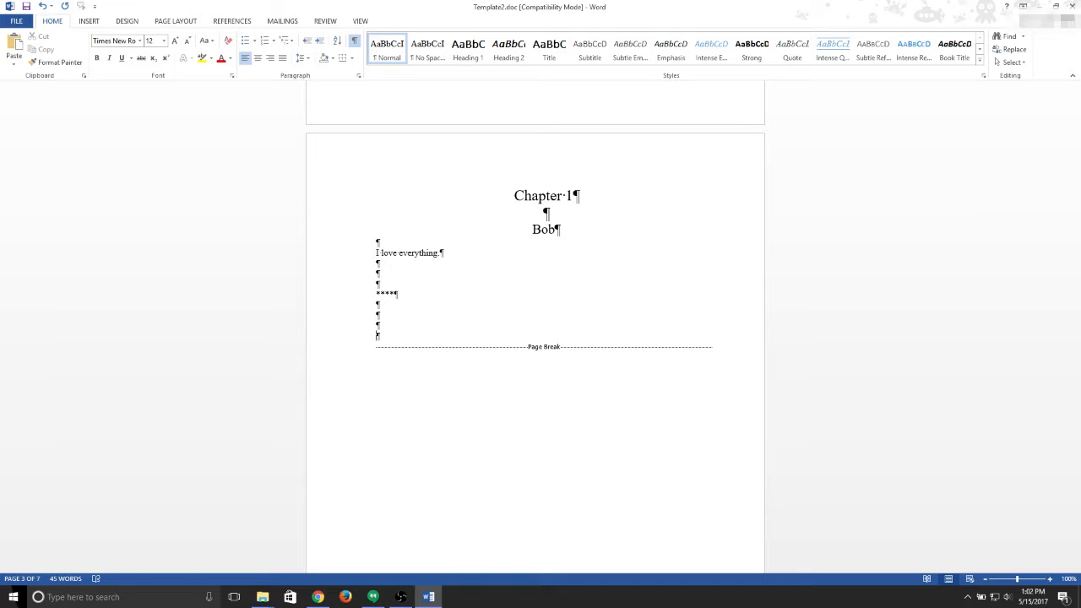
type("Bob desire a pie.")
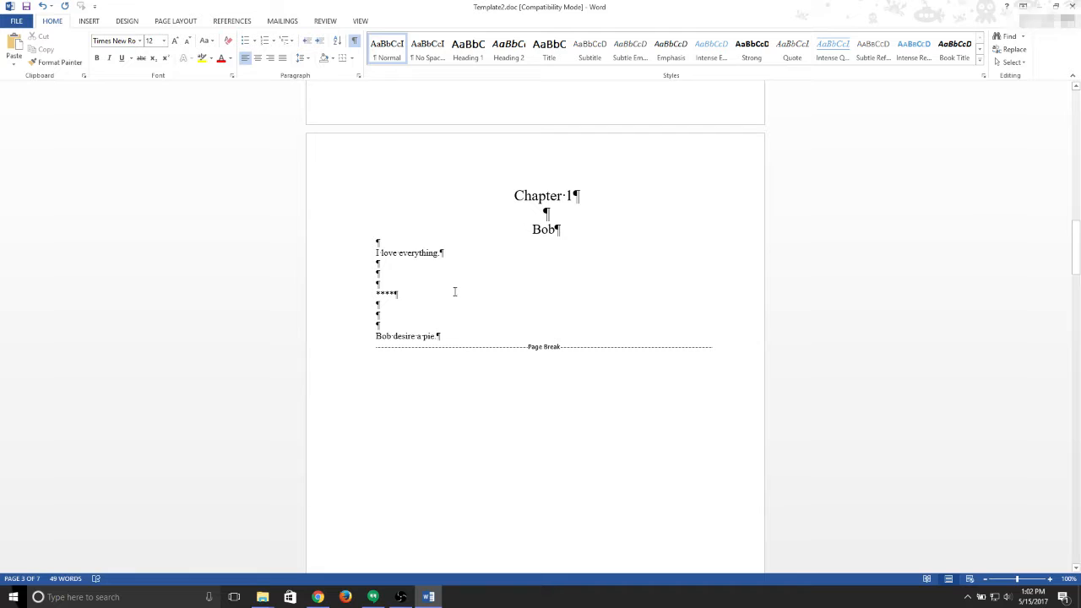
left_click_drag(399, 292, 366, 292)
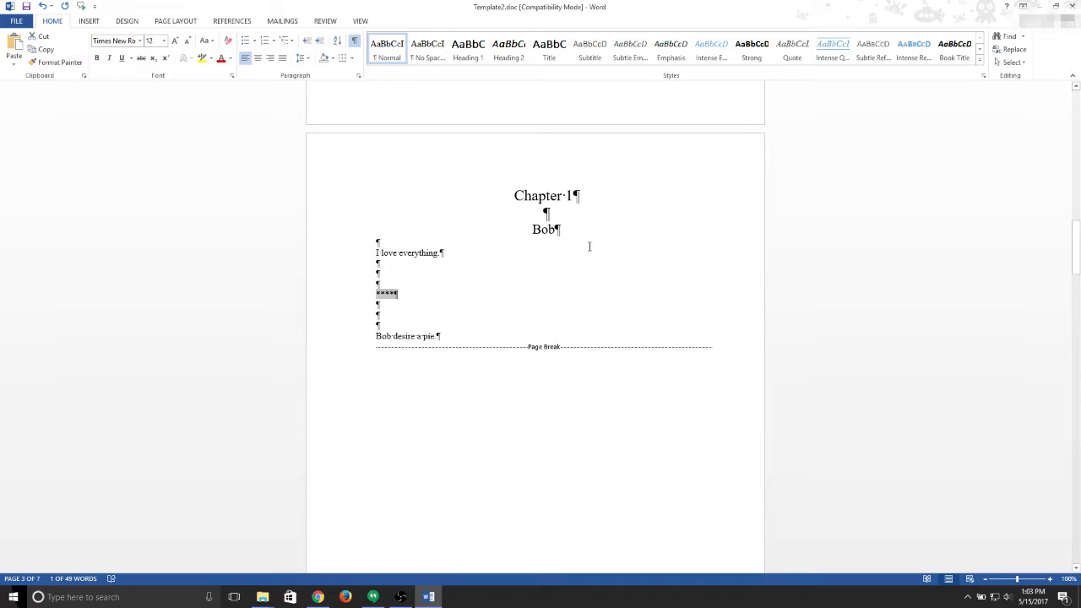
left_click(435, 274)
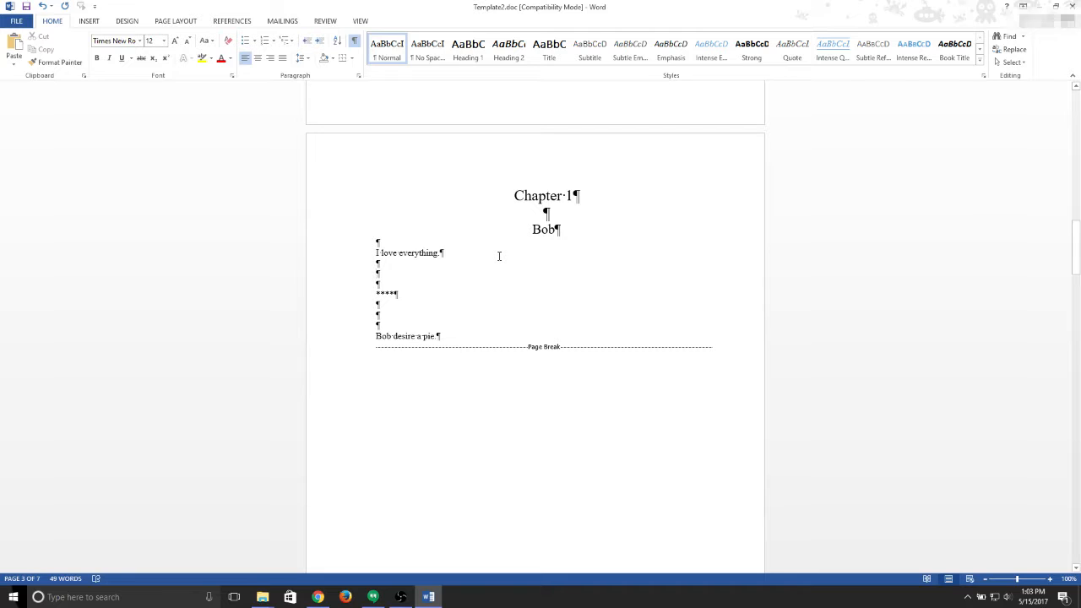
Try adding ": Title" to the "Chapter 1" heading and restore the heading to "Chapter 1"
double_click(544, 230)
left_click(585, 196)
type(": Title")
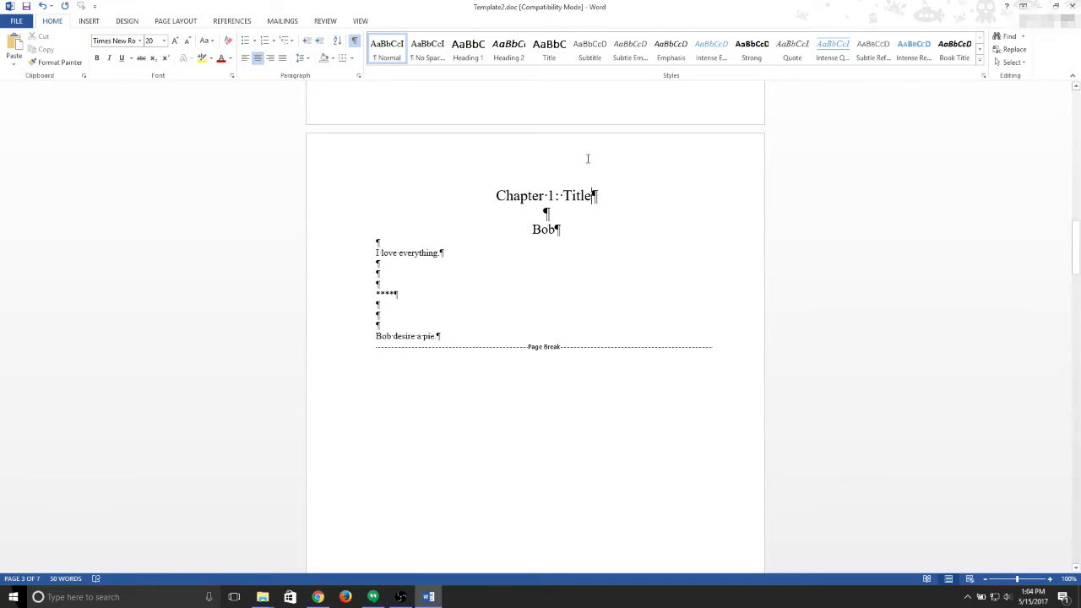
key("shift+Left")
key("shift+Left")
key("shift+Left")
key("shift+Left")
key("shift+Left")
key("BackSpace")
key("BackSpace")
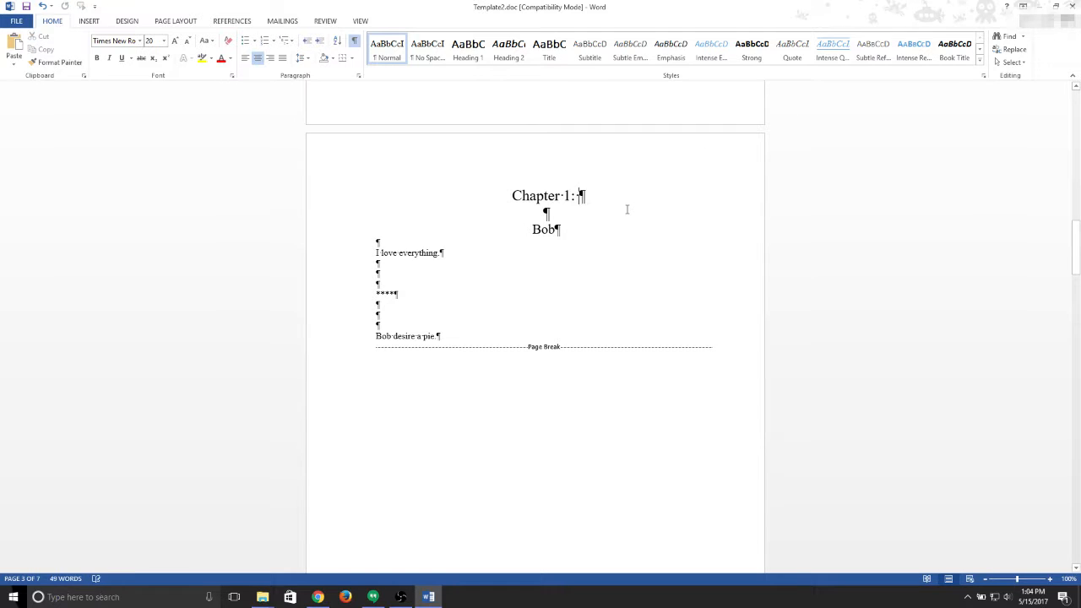
key("BackSpace")
key("BackSpace")
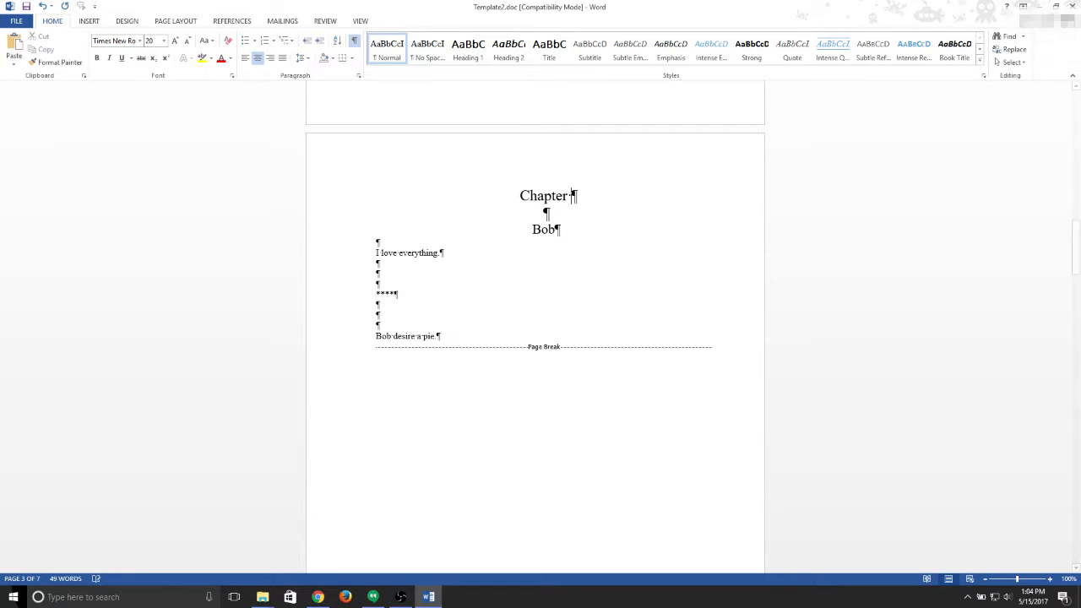
type("1")
Try adding the subtitle ": The Happening" to the name line under the chapter heading and delete it again
left_click(564, 228)
type(": Th")
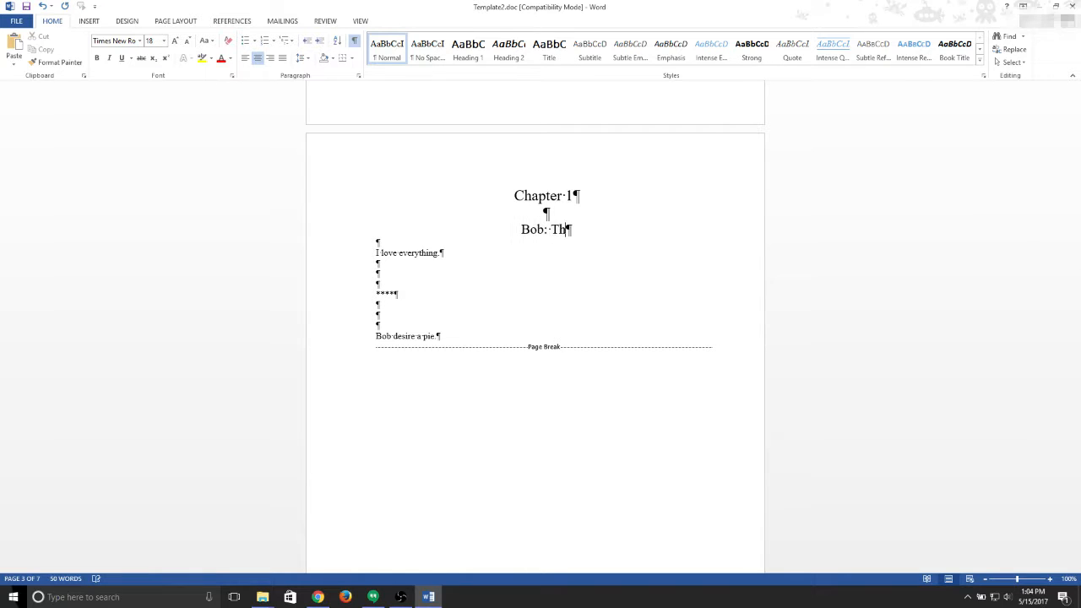
type("e Happening")
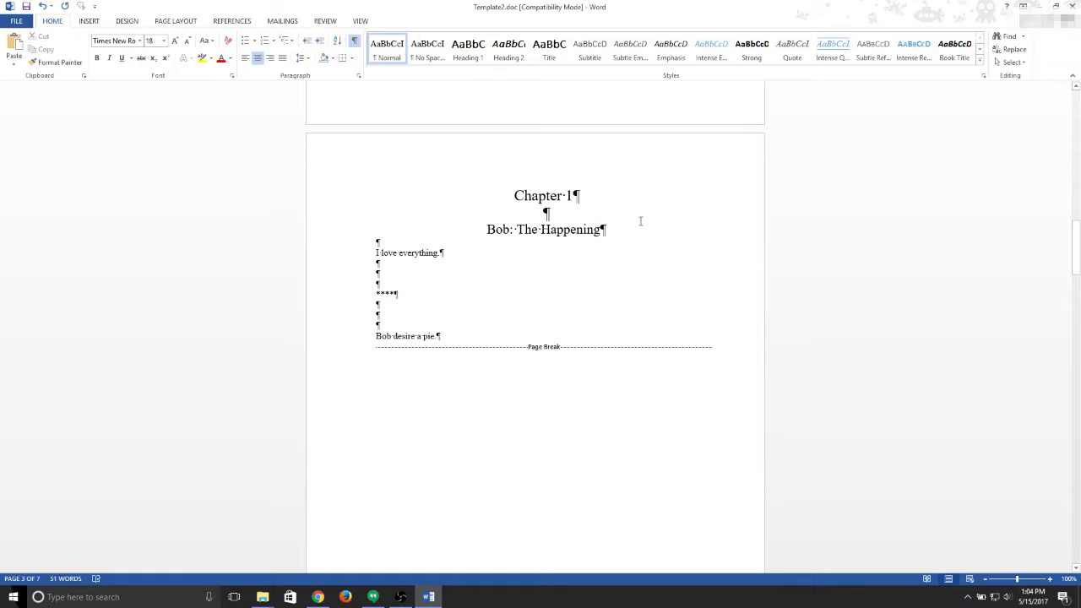
left_click_drag(601, 229, 518, 236)
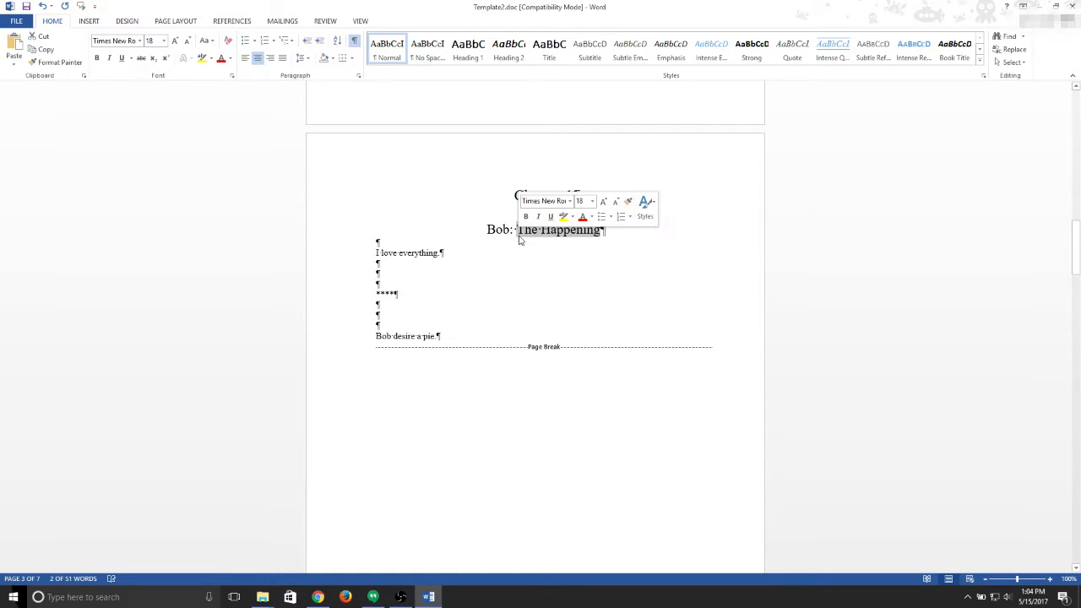
key("BackSpace")
key("BackSpace")
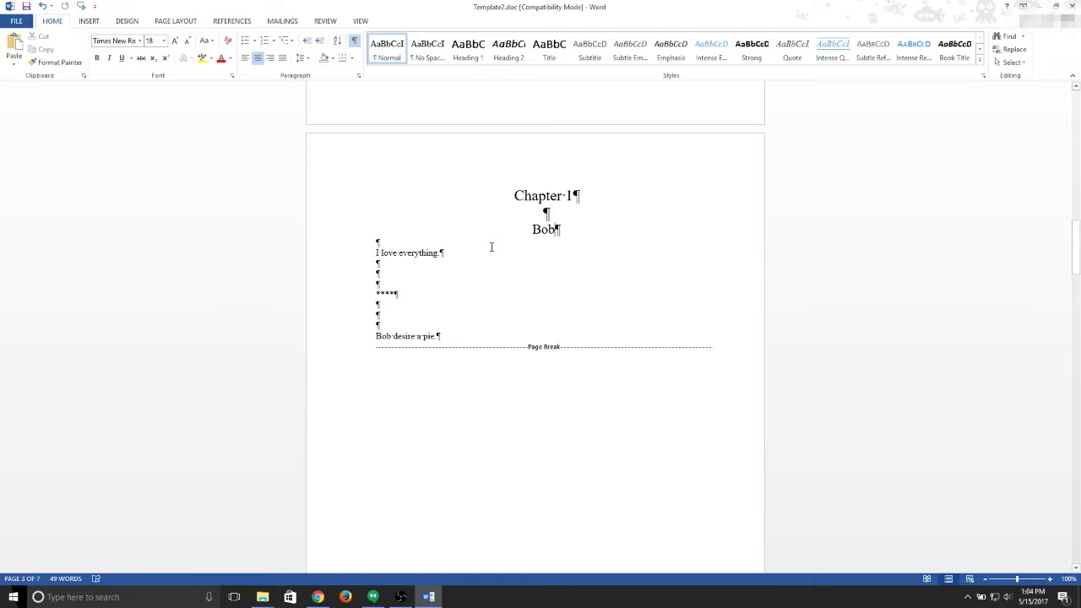
Add two more blank lines between the name line and "I love everything."
left_click(413, 241)
key("Return")
key("Return")
key("Return")
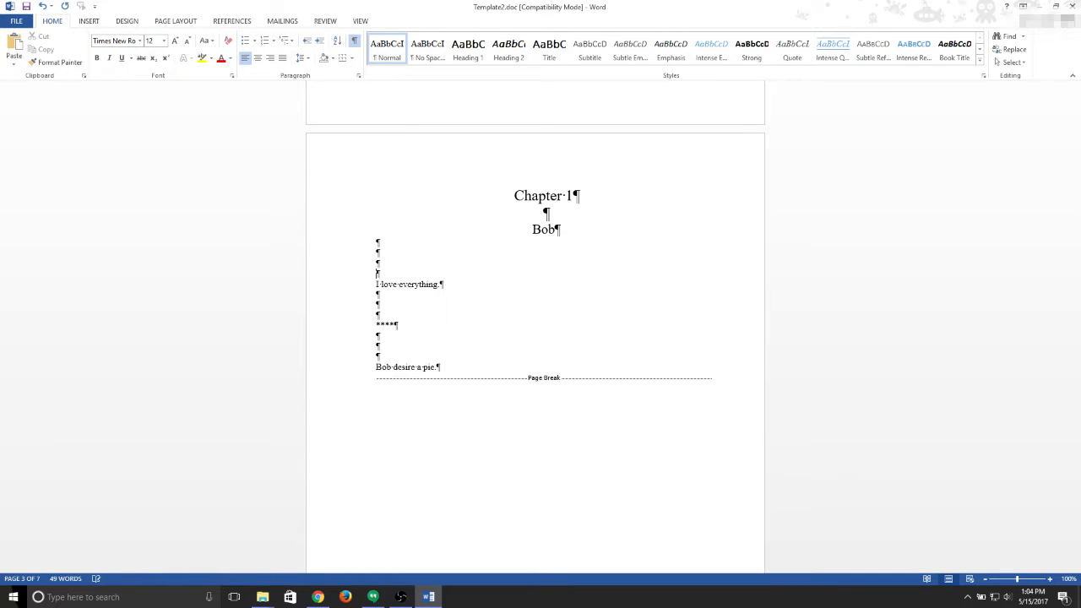
key("BackSpace")
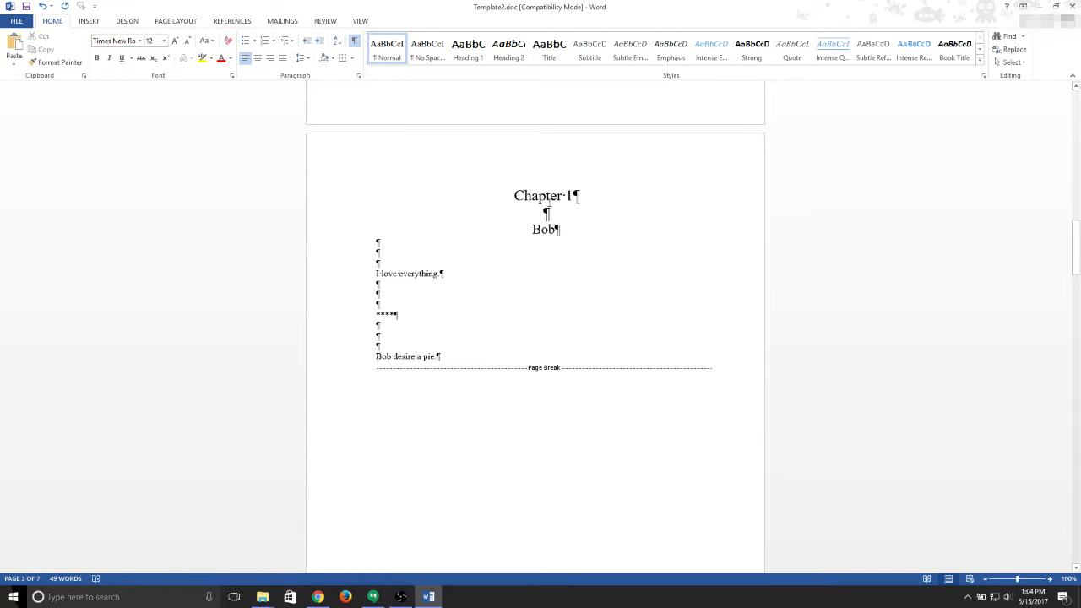
left_click_drag(541, 213, 562, 239)
left_click(500, 186)
left_click(449, 277)
left_click_drag(365, 284, 365, 296)
double_click(396, 314)
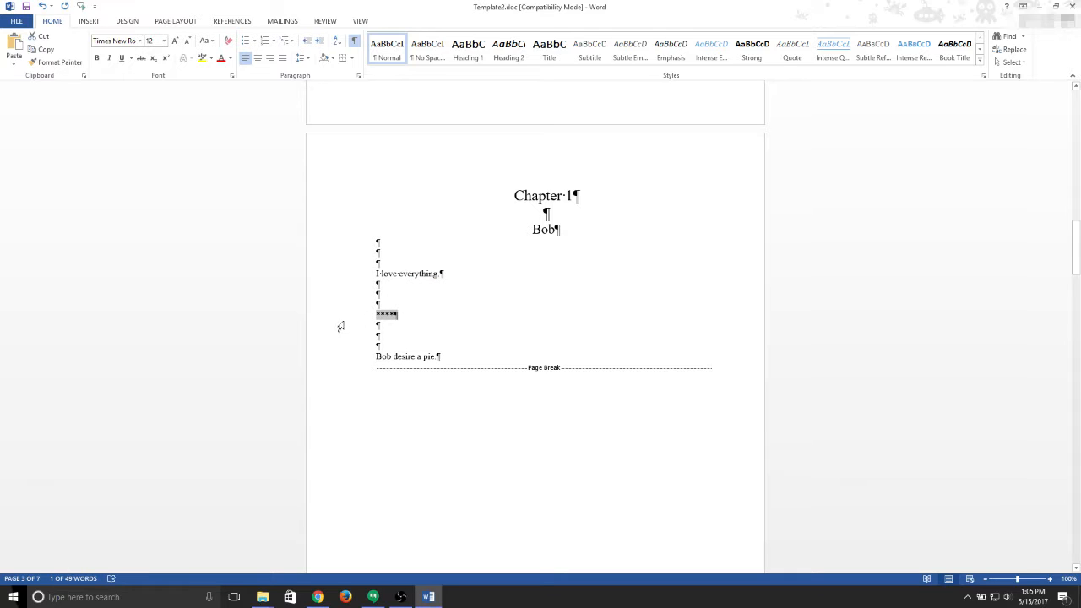
left_click(436, 327)
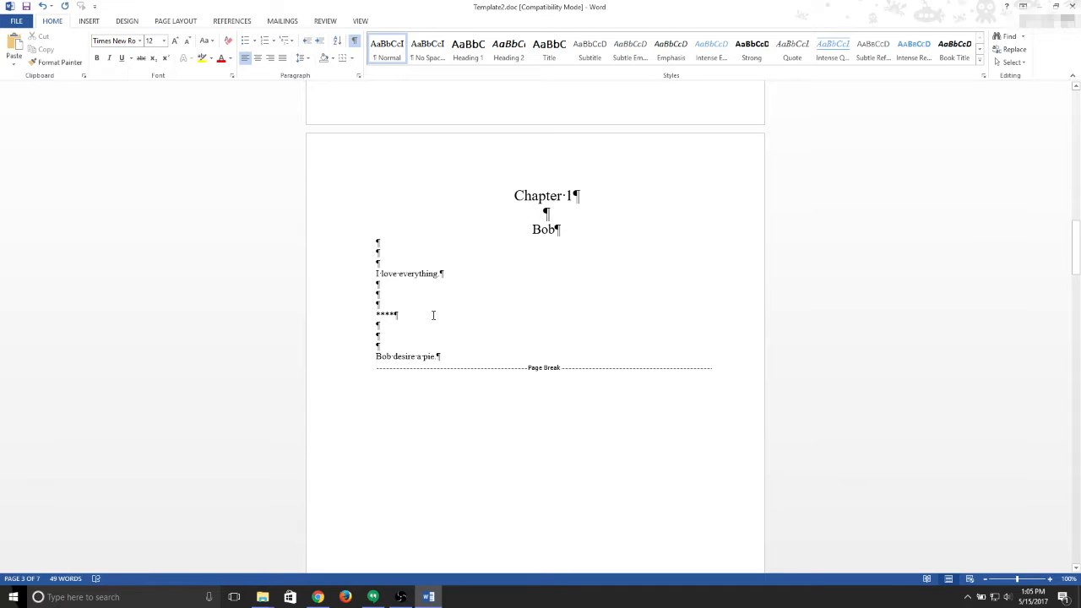
Try the alternative scene-break marks "```` ~~~~" after the asterisks and remove them
left_click(432, 315)
type("```` ~~~~")
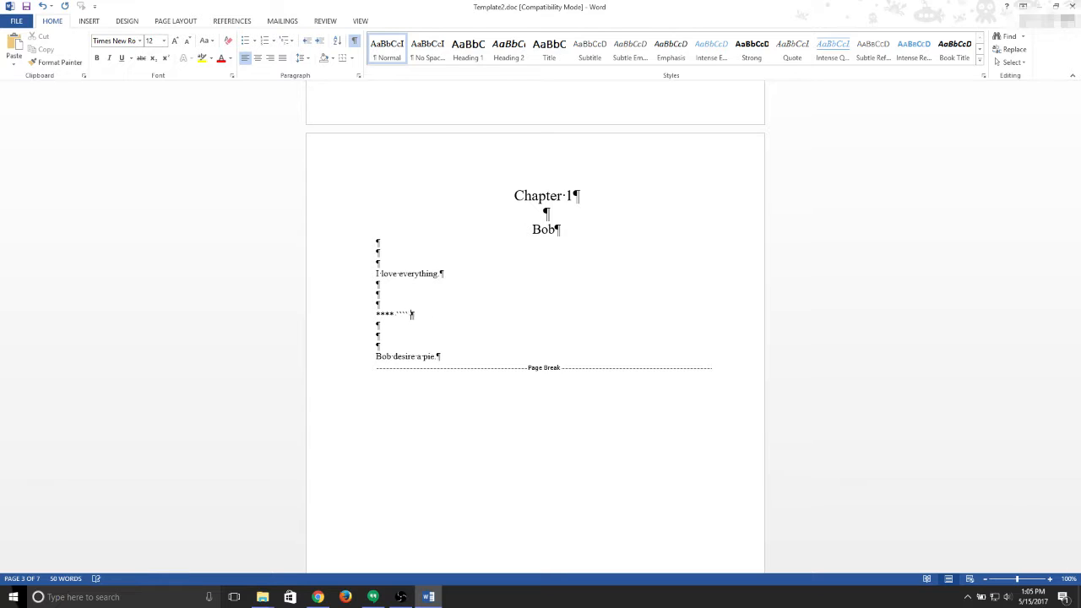
key("BackSpace")
key("BackSpace")
key("BackSpace")
key("BackSpace")
key("BackSpace")
key("BackSpace")
key("BackSpace")
key("BackSpace")
key("BackSpace")
key("BackSpace")
Try a mixed asterisk-and-tilde pattern after the "****" scene break and delete it again
type("*")
type(" *~*~")
type("~")
key("BackSpace")
key("BackSpace")
key("BackSpace")
key("BackSpace")
key("BackSpace")
key("BackSpace")
key("BackSpace")
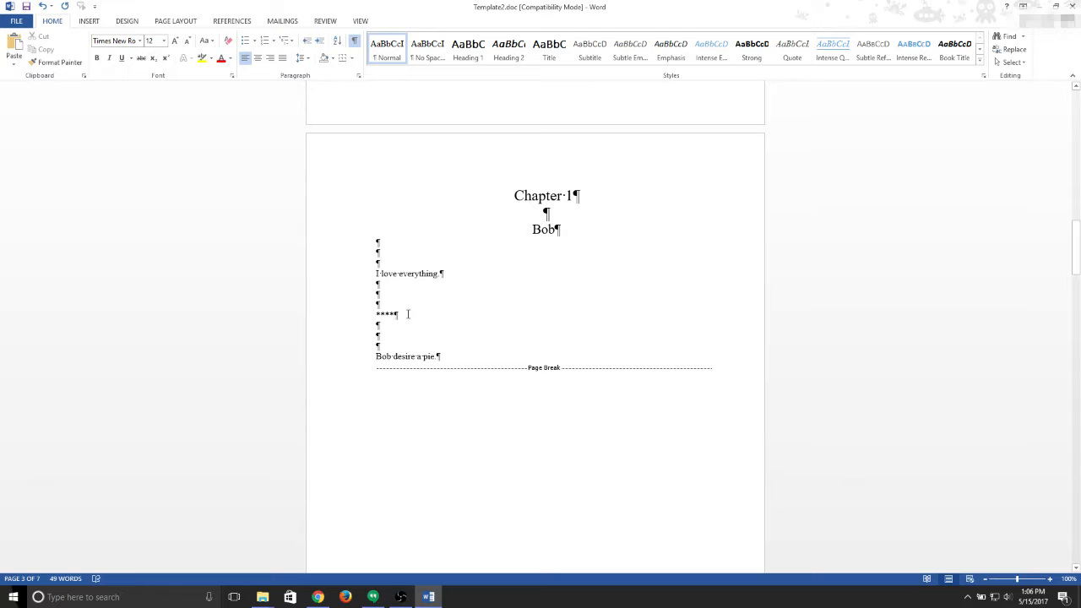
Center the "****" scene-break line on the Chapter 1 page
mouse_move(407, 314)
left_mouse_down()
mouse_move(355, 312)
mouse_move(410, 316)
left_mouse_up()
left_click(337, 256)
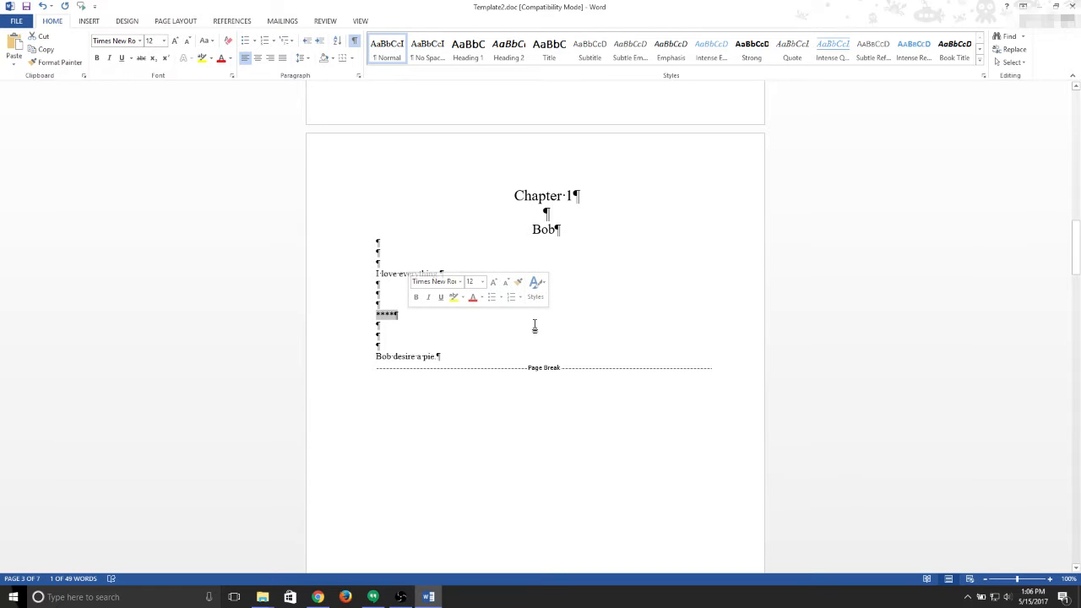
left_click(257, 58)
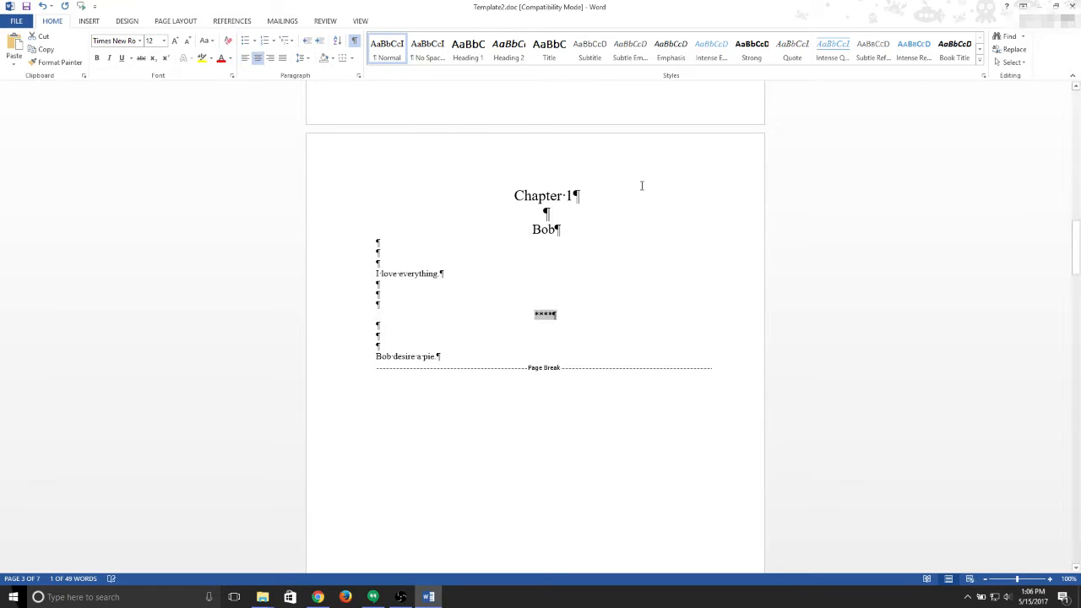
left_click(574, 292)
Set the "Chapter 2" heading to font size 20 and center it
scroll(567, 297, "down", 15)
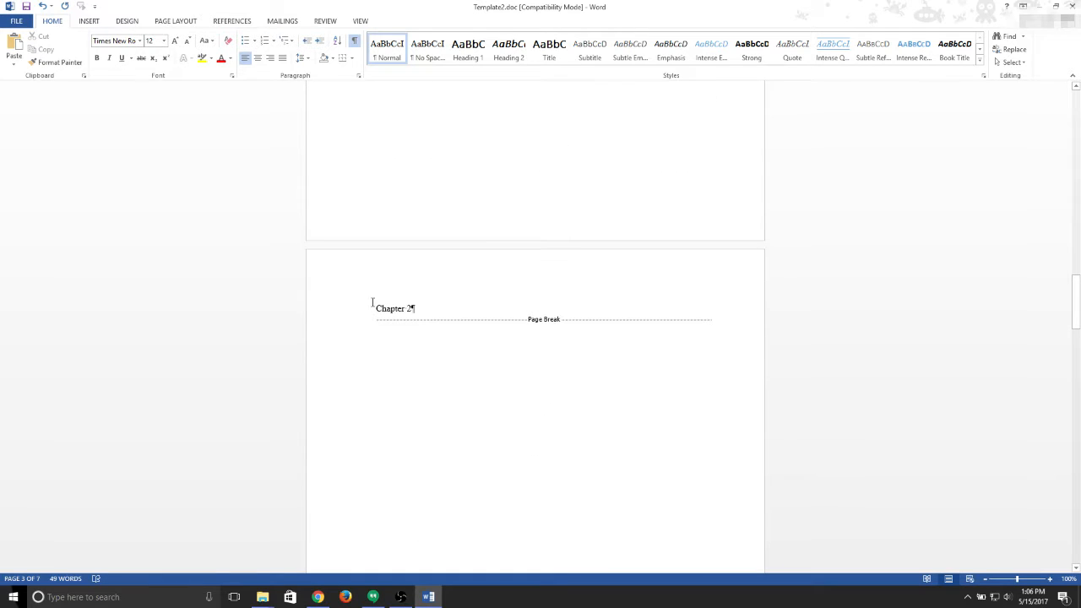
left_click_drag(373, 307, 441, 310)
left_click(162, 41)
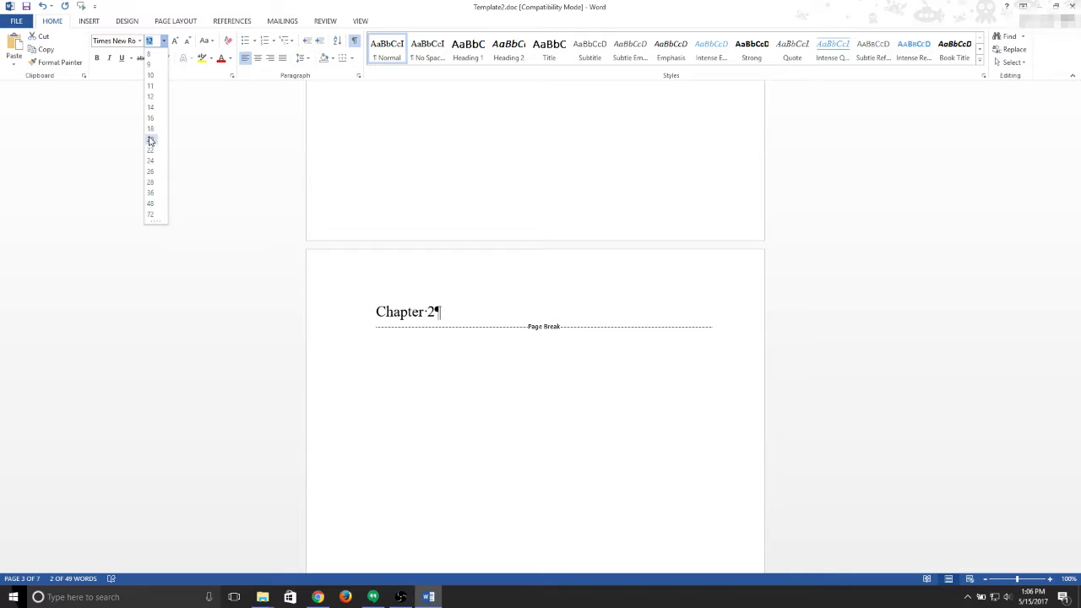
left_click(151, 140)
left_click(257, 58)
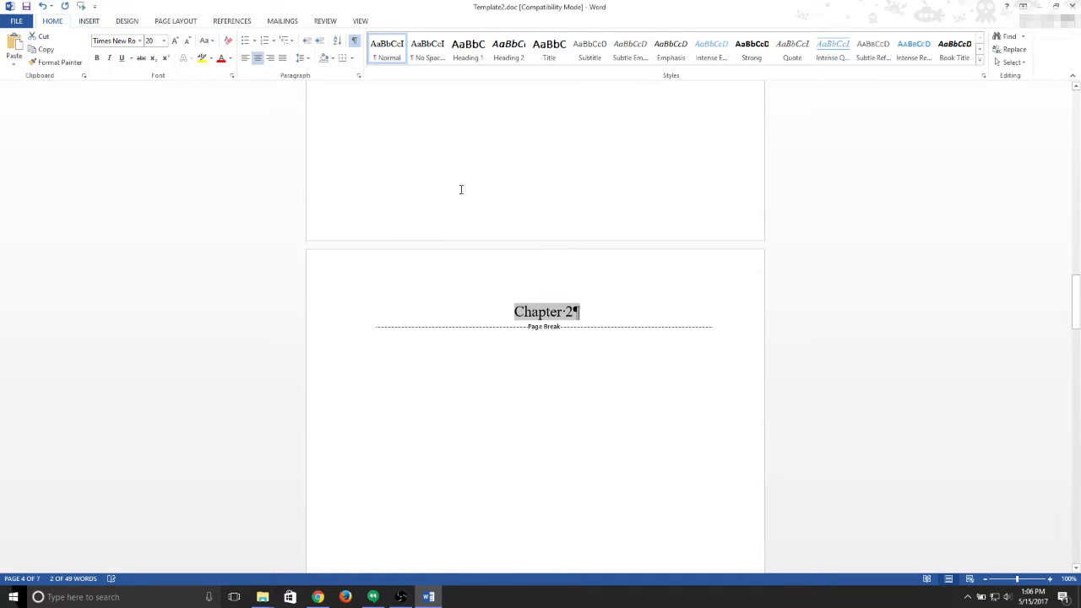
left_click(609, 313)
Set the "Chapter 3" heading to font size 20 and center it
scroll(606, 313, "down", 10)
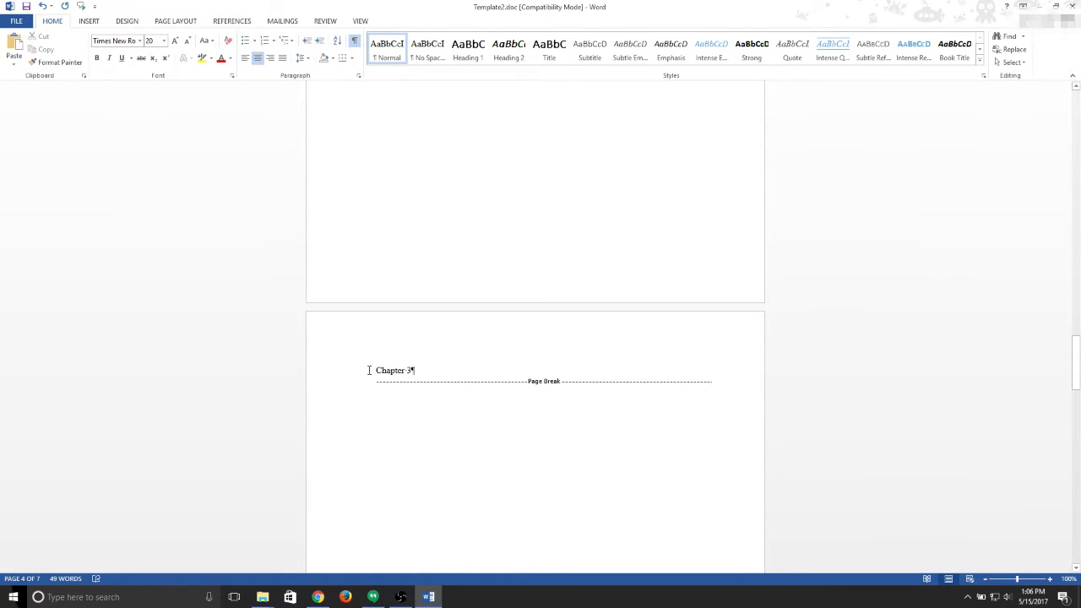
left_click_drag(369, 370, 413, 371)
right_click(402, 372)
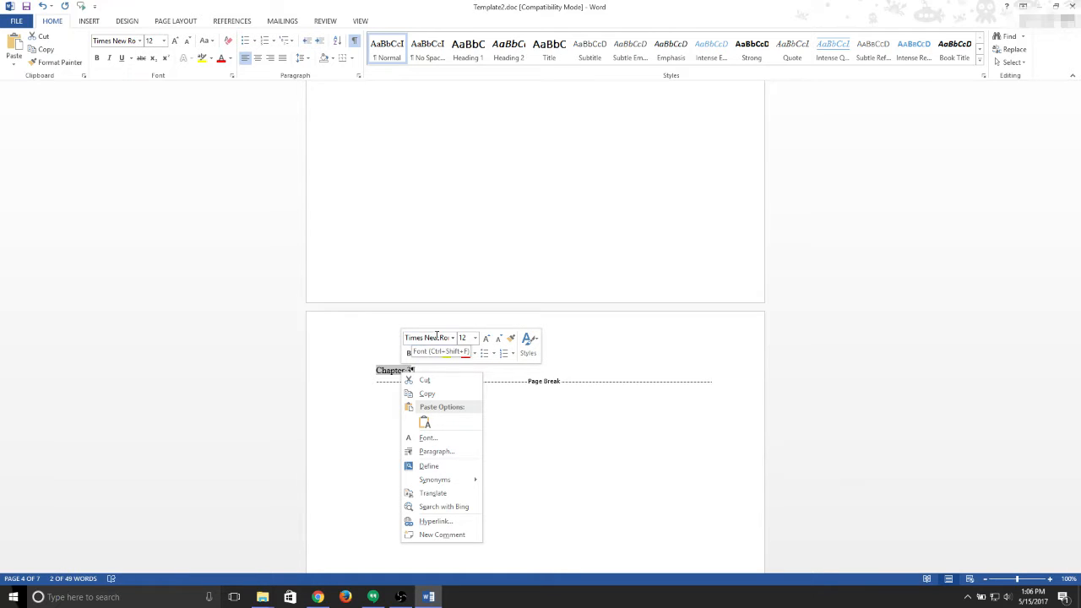
left_click(474, 337)
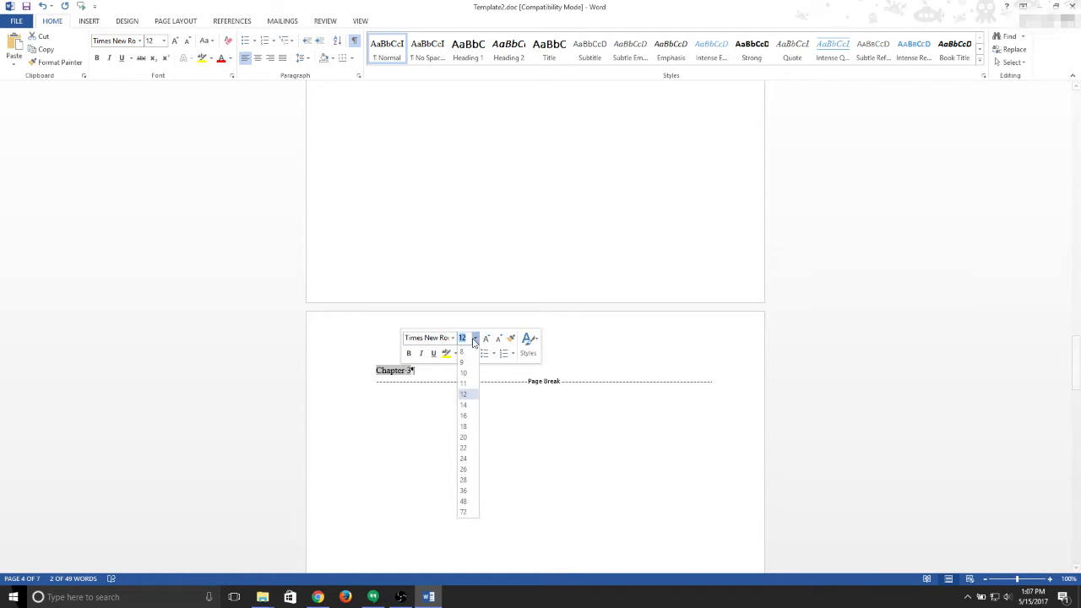
left_click(469, 437)
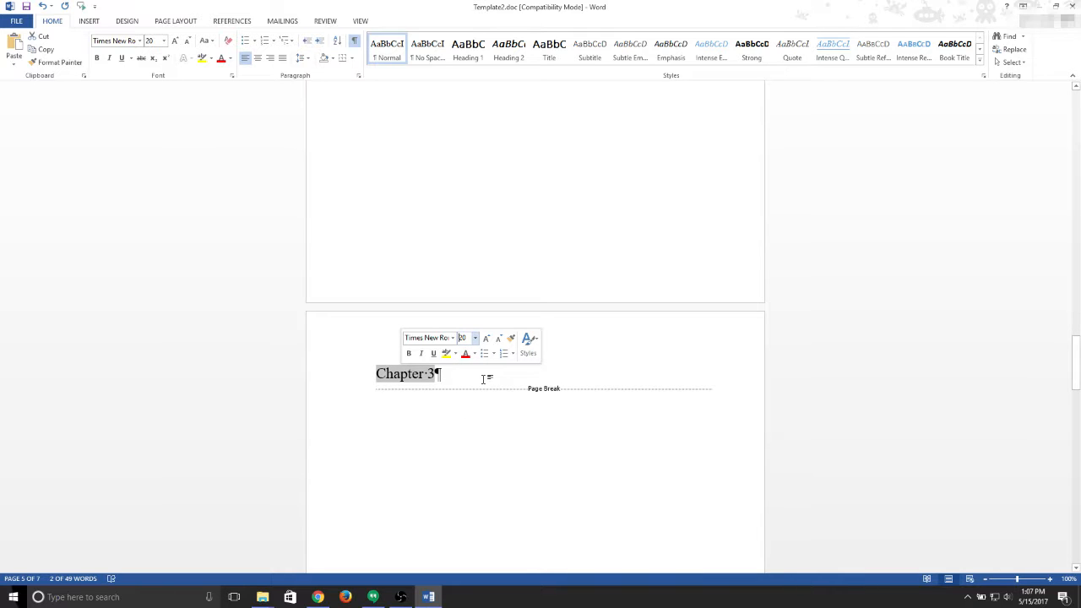
left_click(259, 59)
left_click(605, 350)
Set the "Acknowledgements" heading to font size 20
scroll(605, 349, "down", 10)
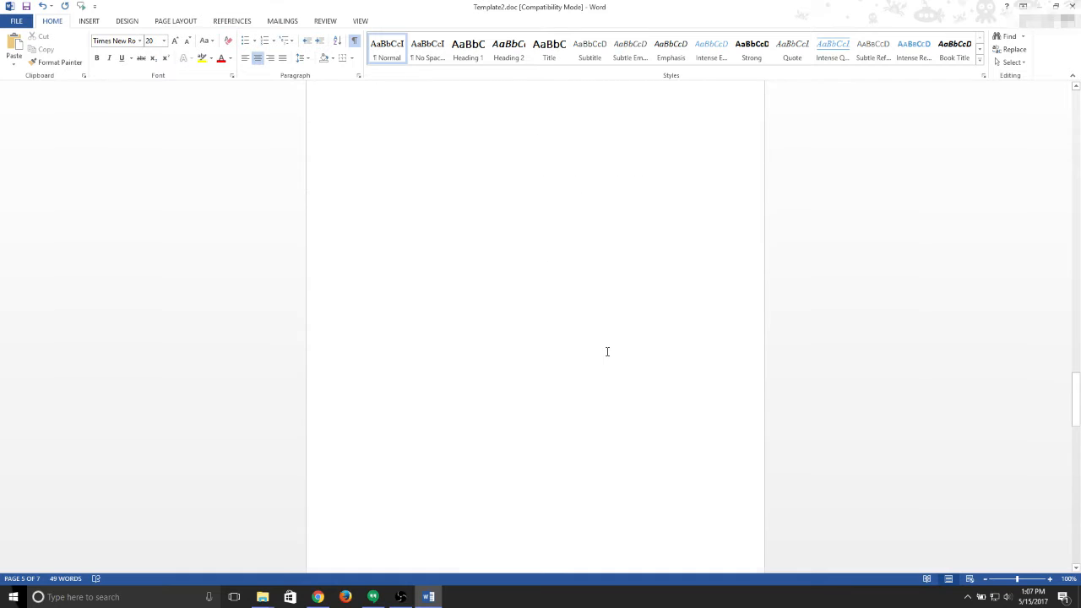
scroll(596, 359, "down", 3)
left_click_drag(374, 270, 459, 272)
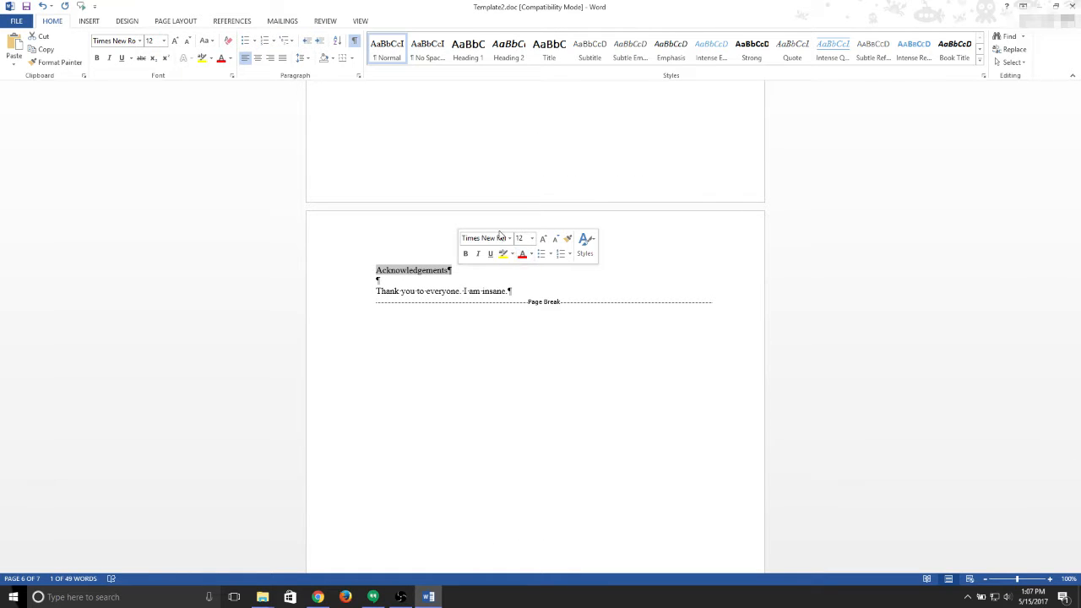
left_click(533, 239)
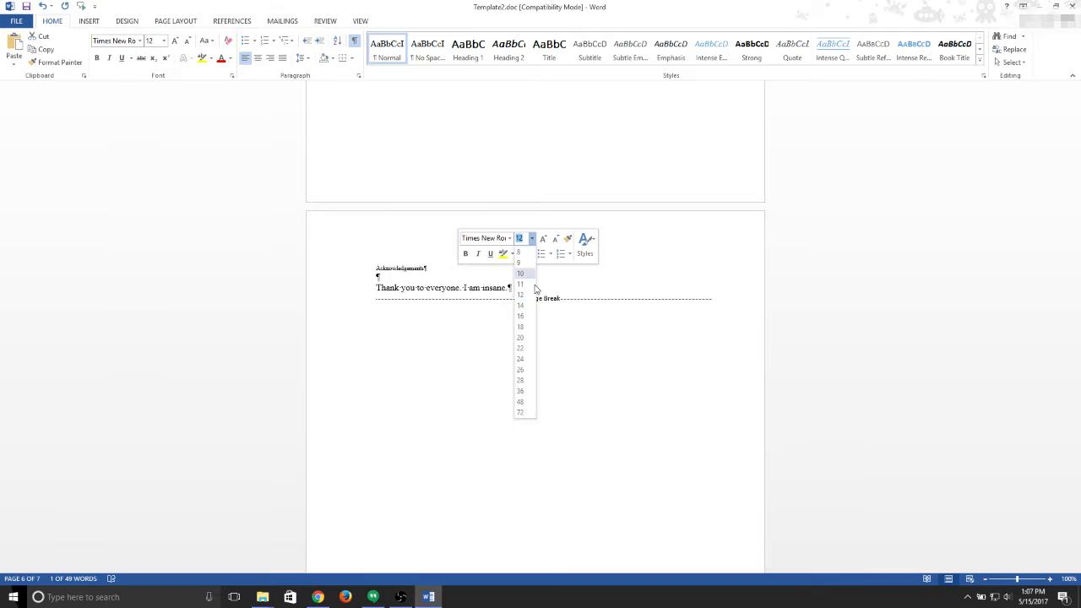
left_click(519, 339)
left_click(509, 283)
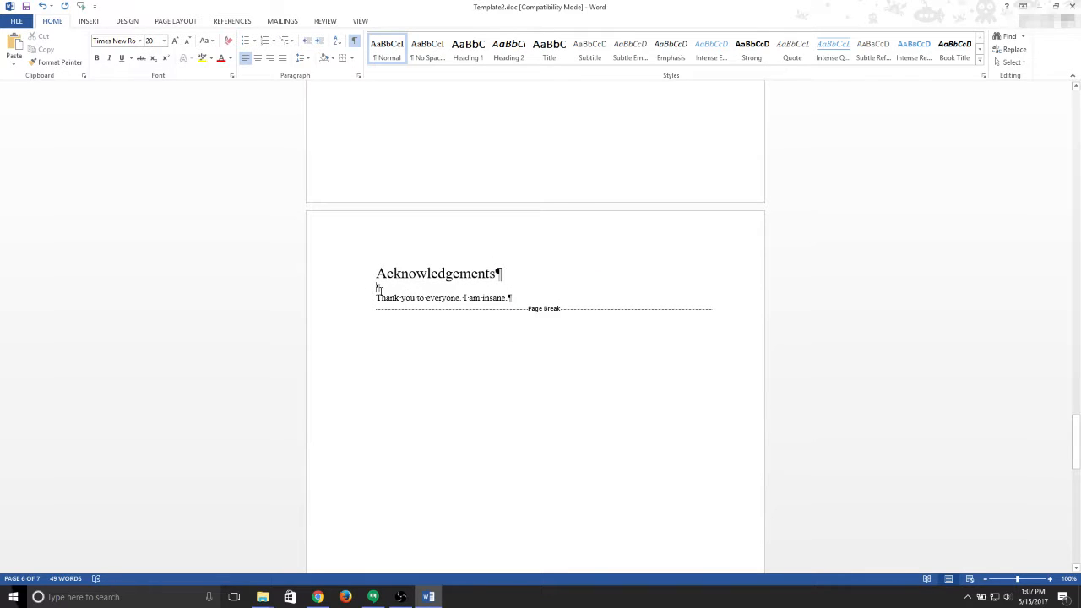
Center the "Acknowledgements" heading on its page
left_click_drag(376, 272, 531, 261)
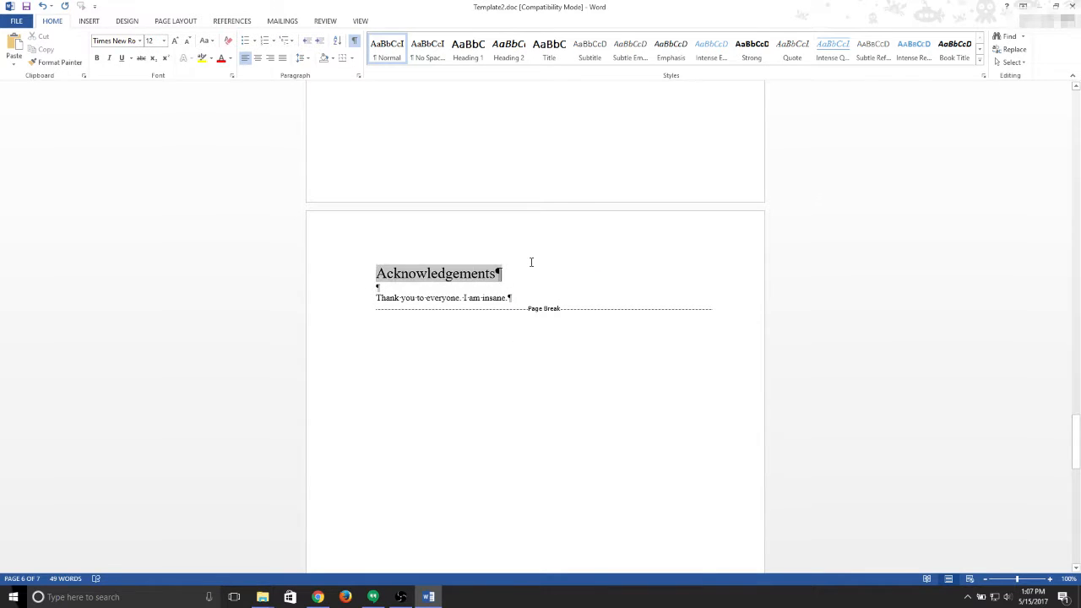
left_click(257, 57)
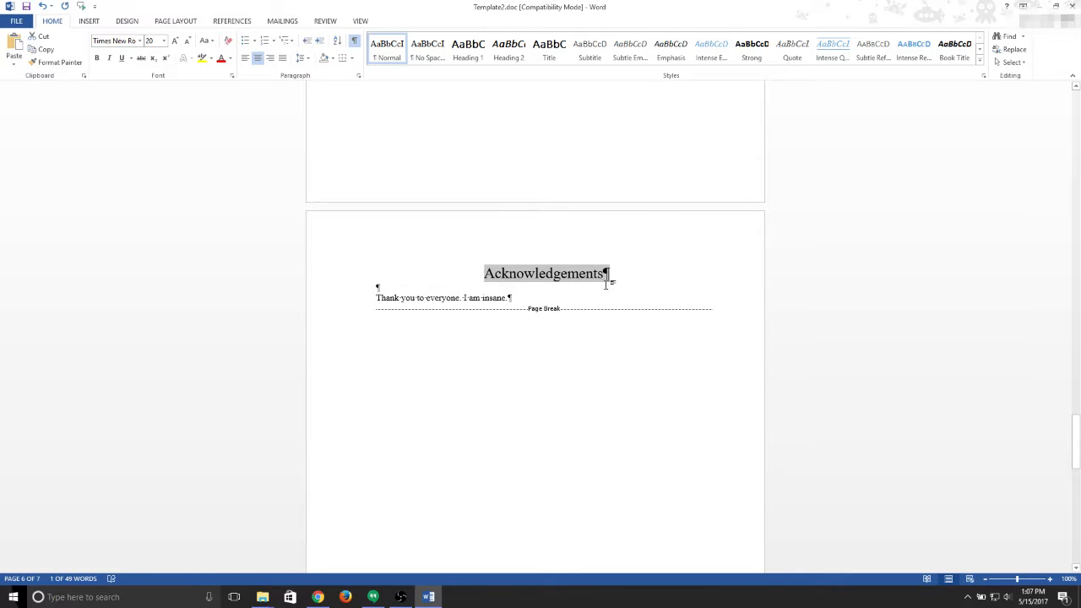
left_click(659, 288)
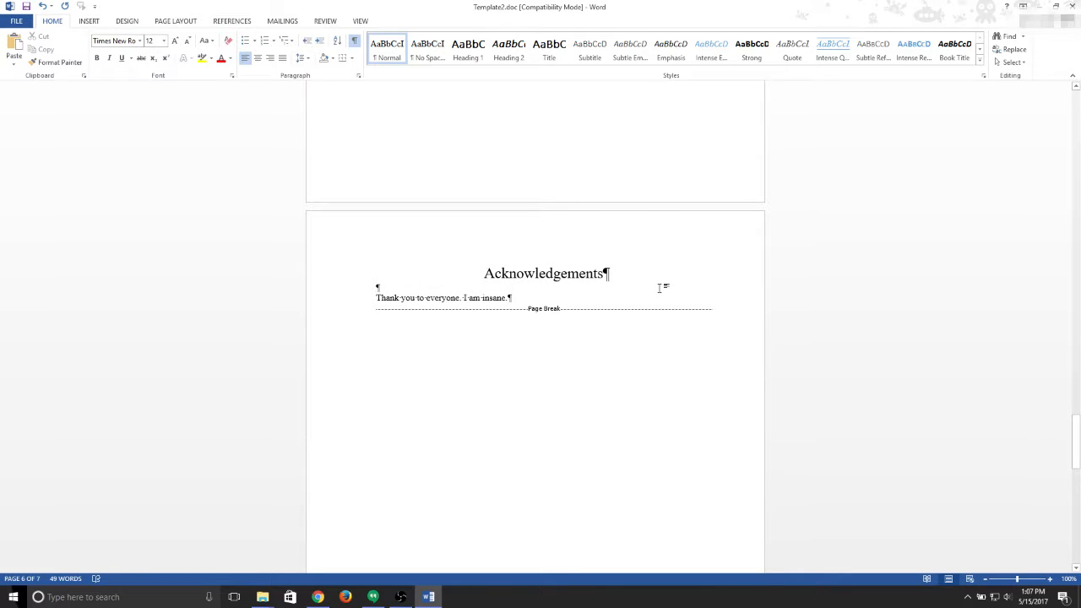
Center the "Social Media" heading on the last page and set its font size to 20
scroll(666, 271, "down", 10)
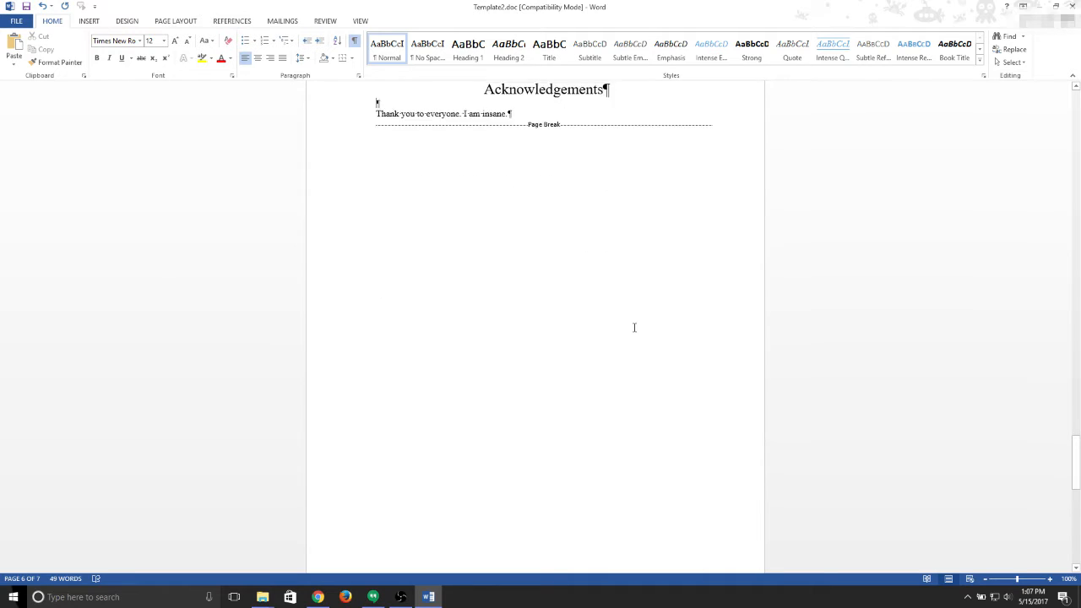
left_click_drag(371, 388, 432, 389)
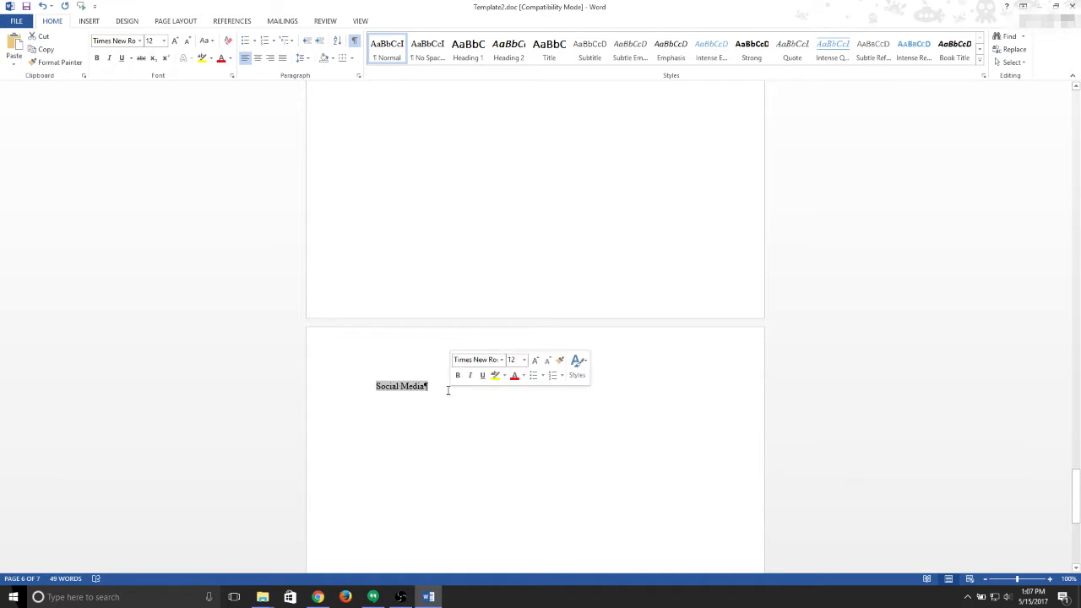
left_click(257, 57)
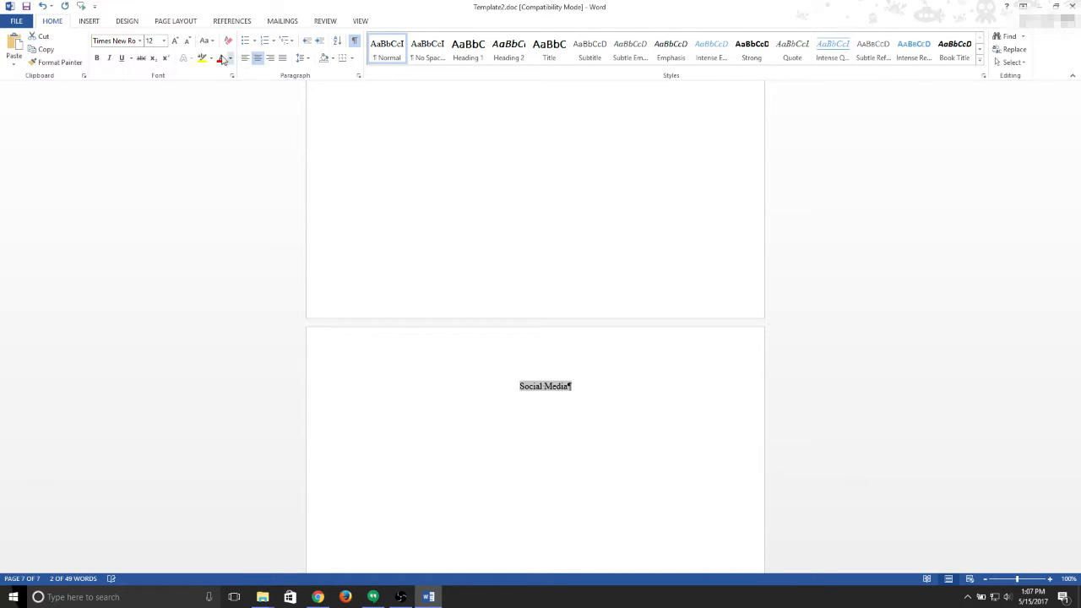
left_click(163, 40)
left_click(150, 143)
left_click(623, 426)
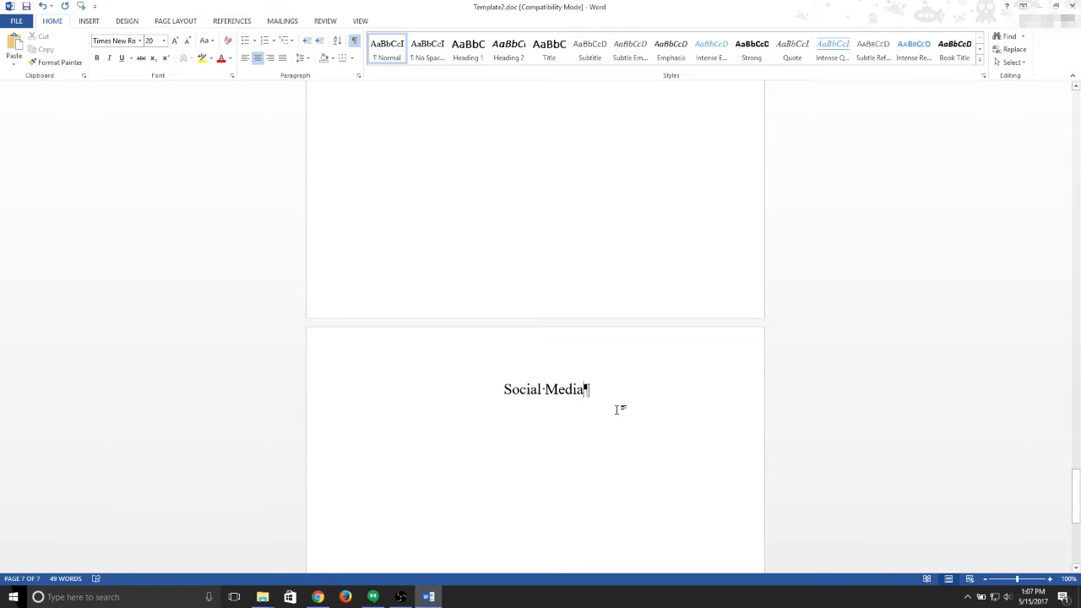
scroll(619, 409, "down", 2)
scroll(650, 393, "up", 2)
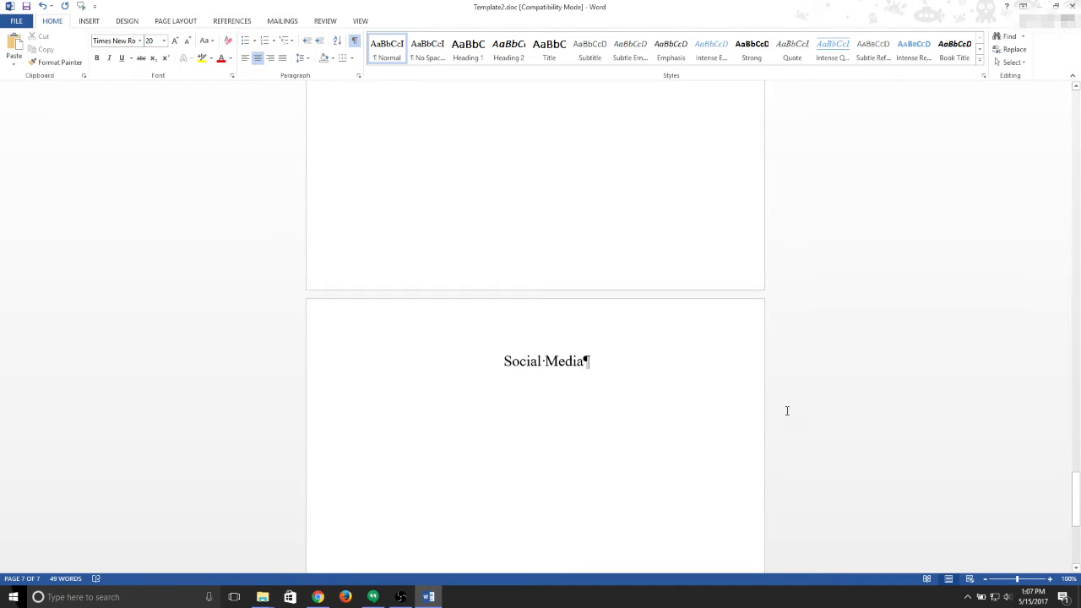
Review the chapter and back-matter entries on the Table of Contents page
left_click_drag(1075, 499, 1075, 161)
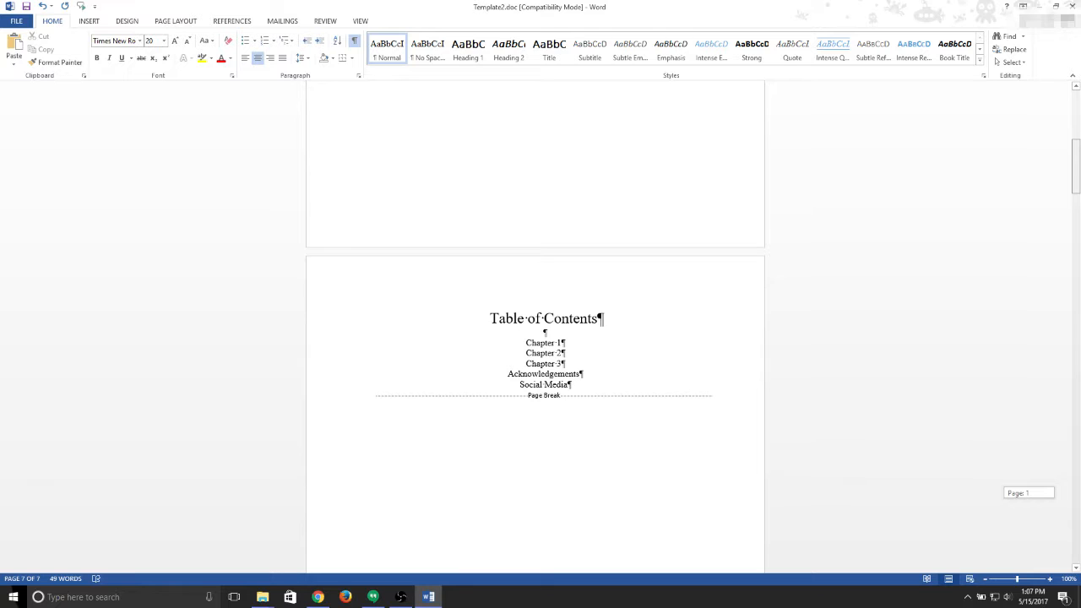
left_click_drag(526, 343, 599, 381)
left_click(526, 344)
left_click(460, 372)
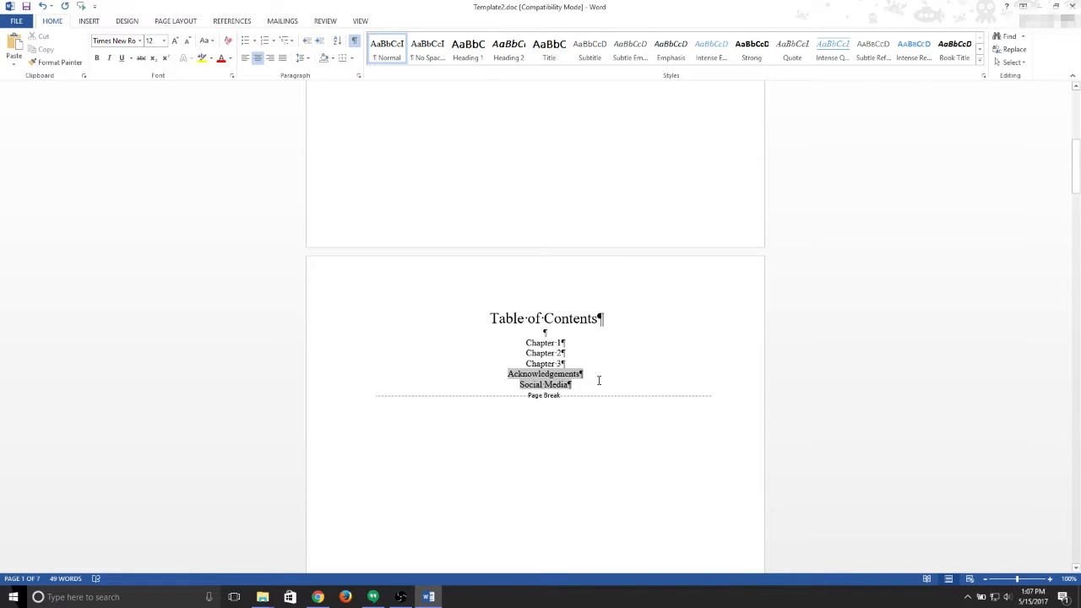
left_click(544, 364)
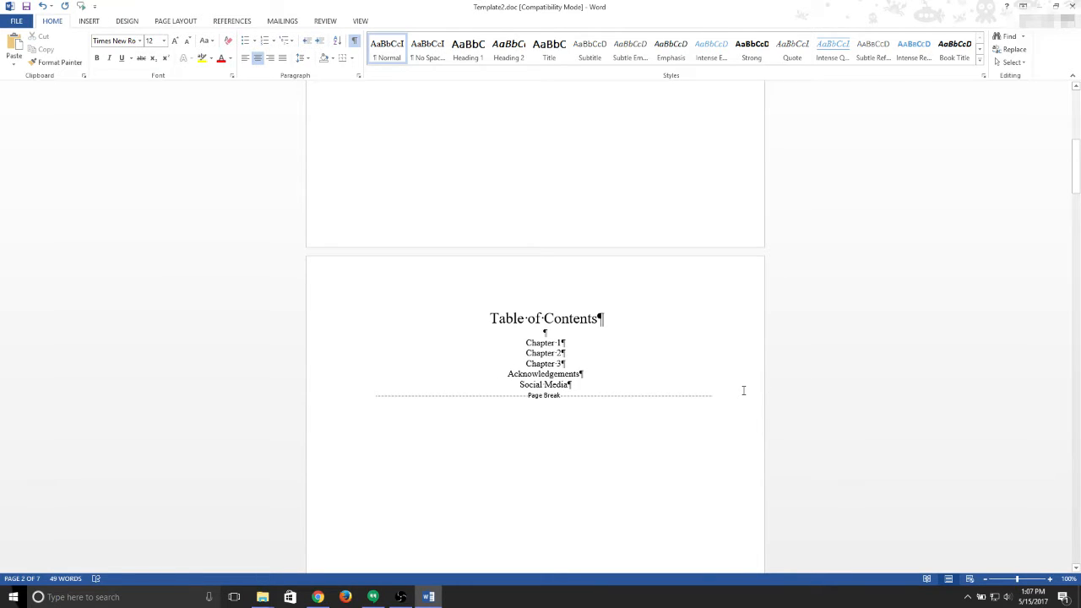
scroll(784, 370, "down", 1)
scroll(789, 367, "up", 6)
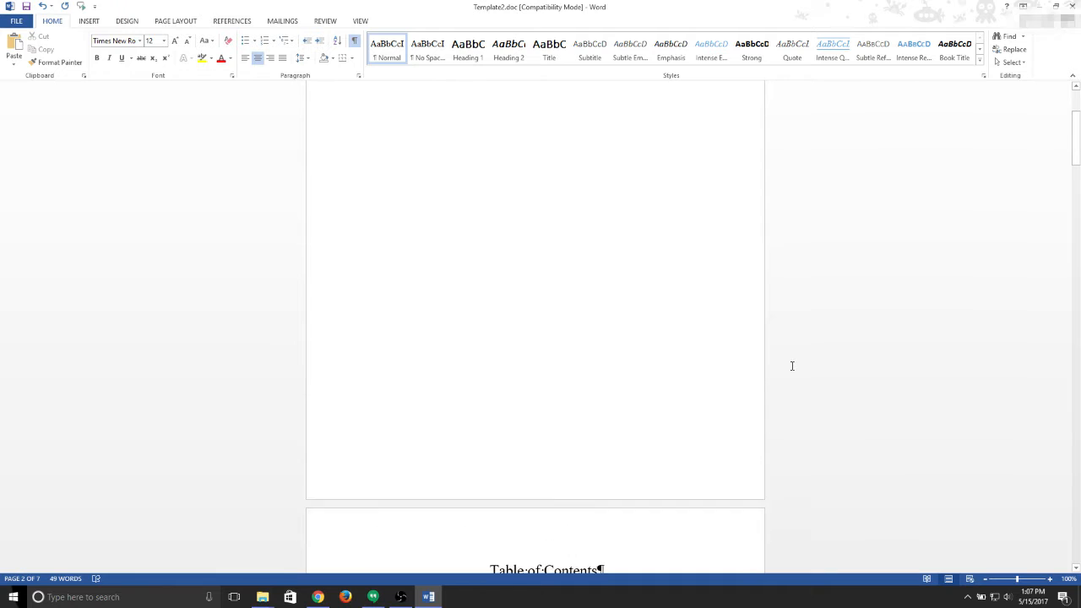
scroll(792, 365, "down", 1)
scroll(827, 347, "down", 3)
left_click_drag(1076, 172, 1076, 193)
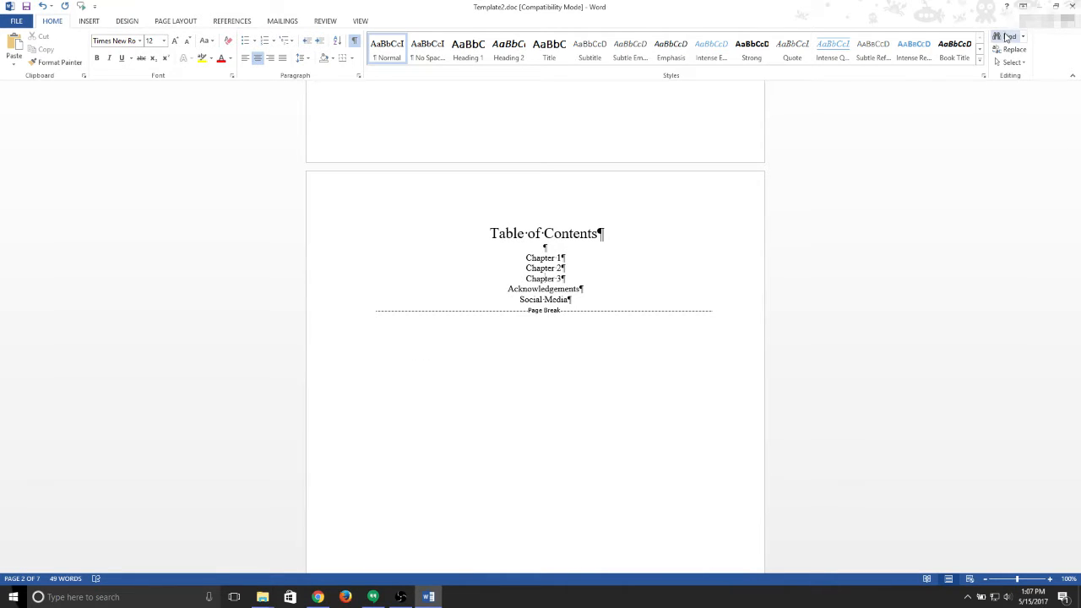
Search the document for "chapter" and go through the matches in the table of contents
left_click(1005, 37)
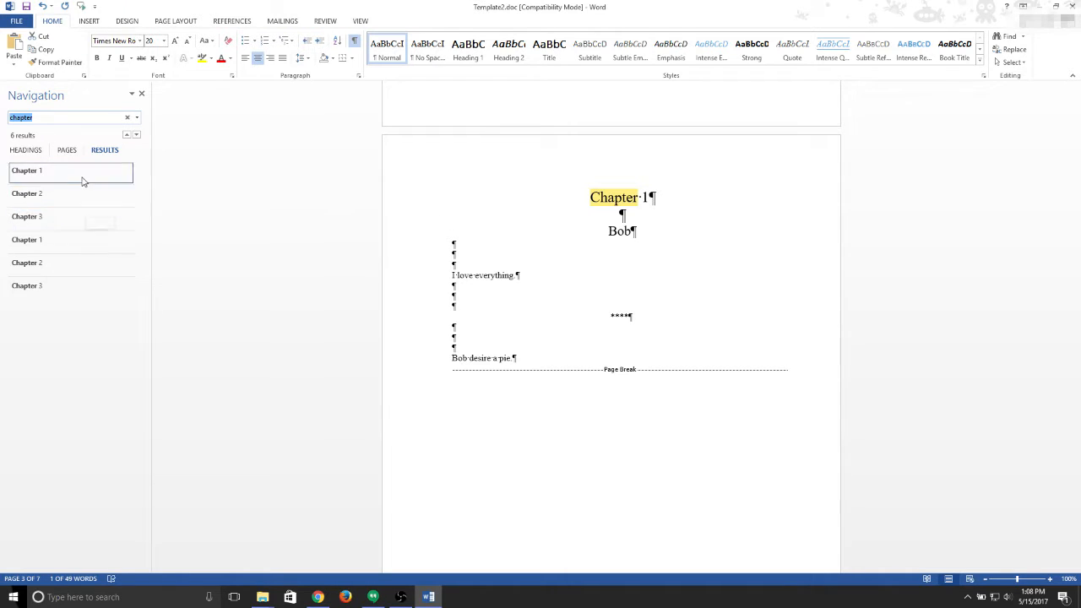
left_click(67, 149)
left_click(25, 150)
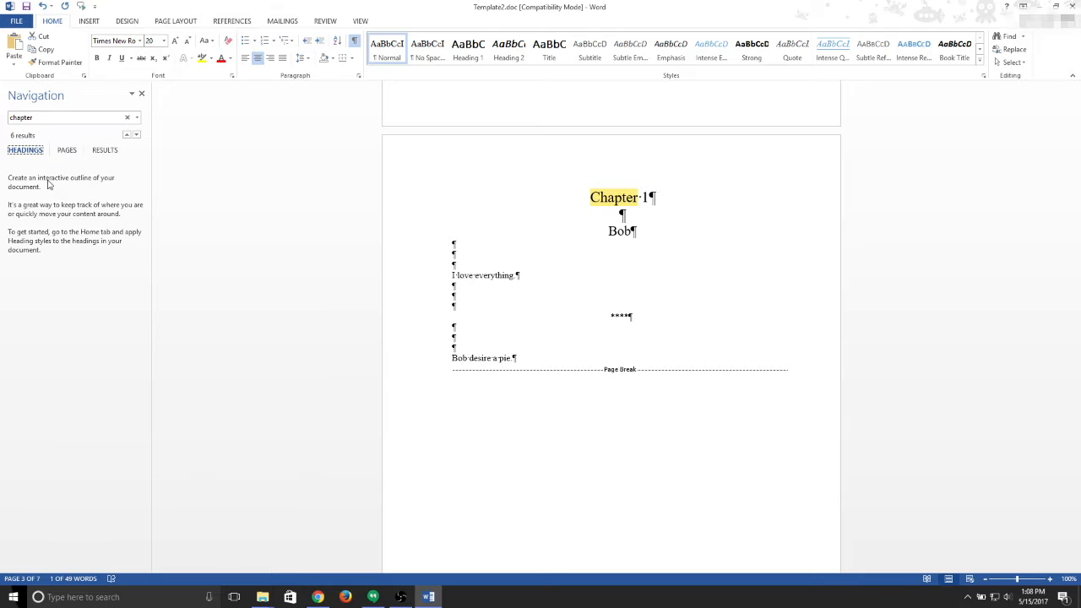
left_click(136, 135)
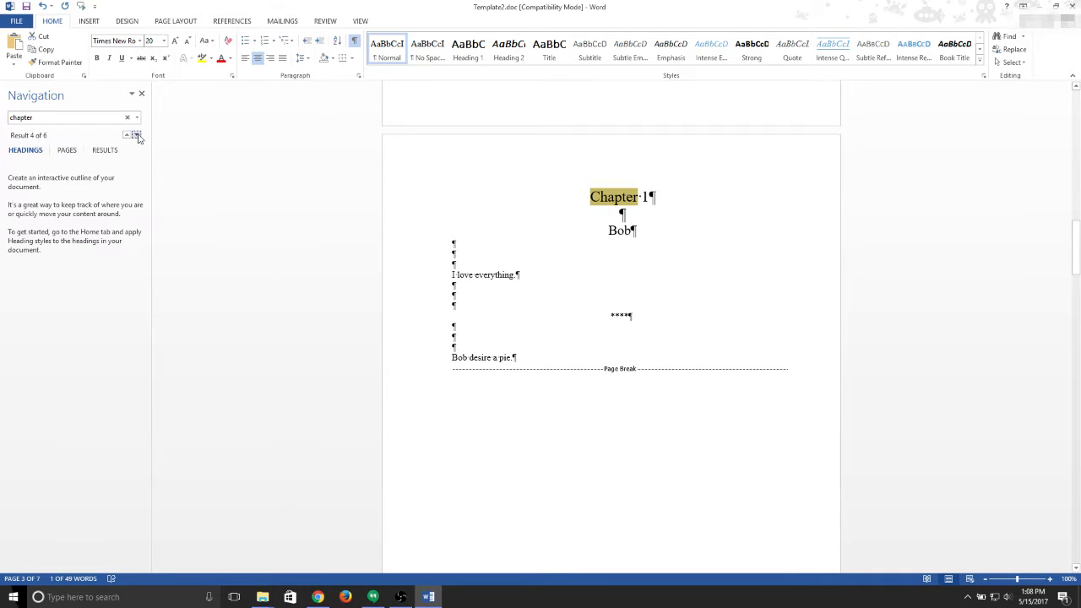
left_click(130, 133)
left_click(99, 119)
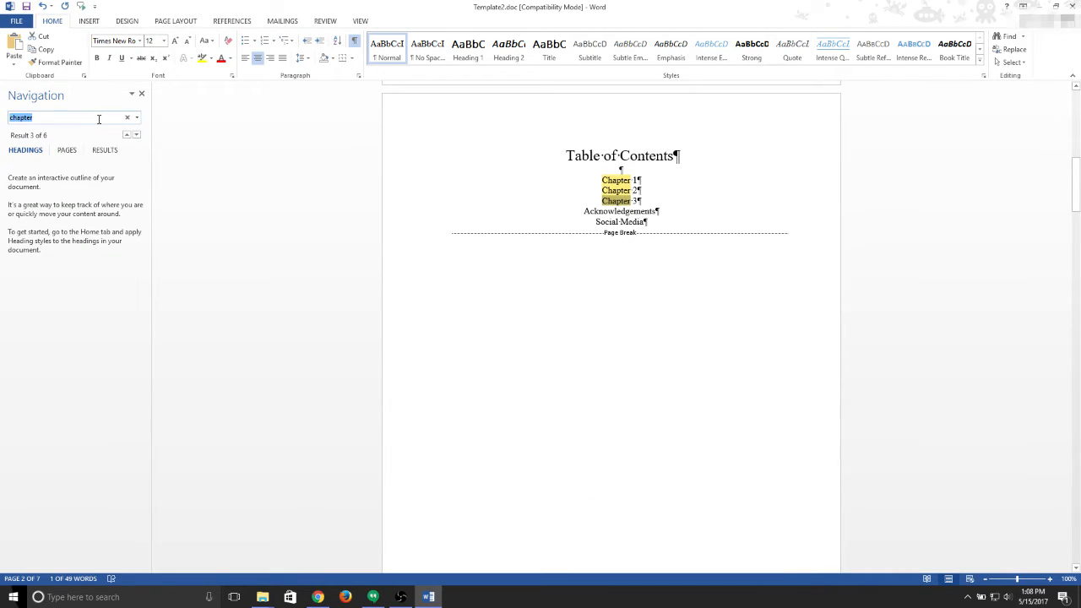
key("Return")
left_click(104, 149)
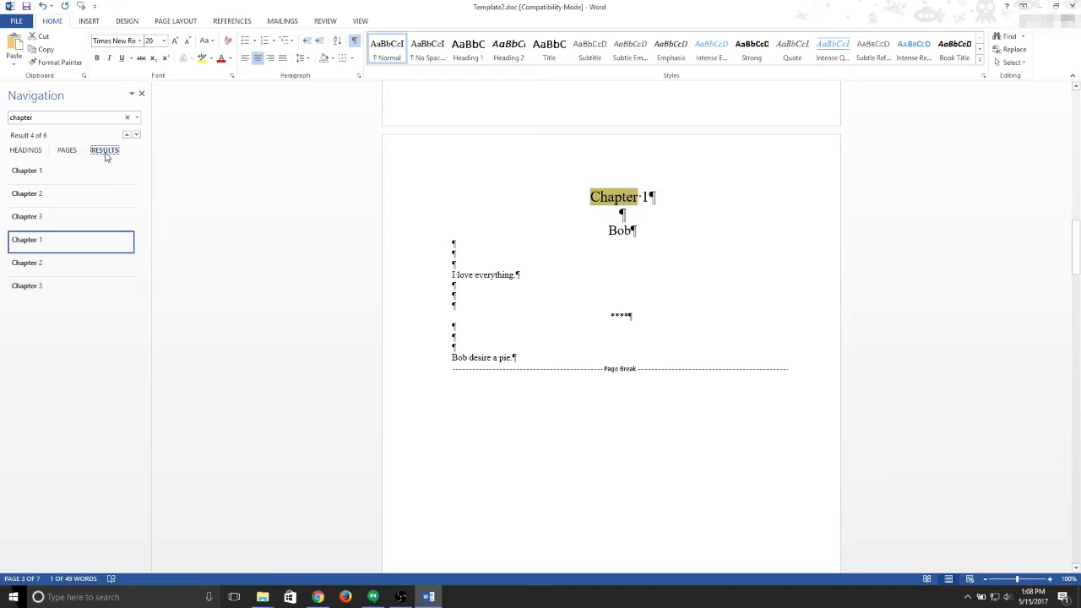
left_click(51, 177)
left_click(49, 197)
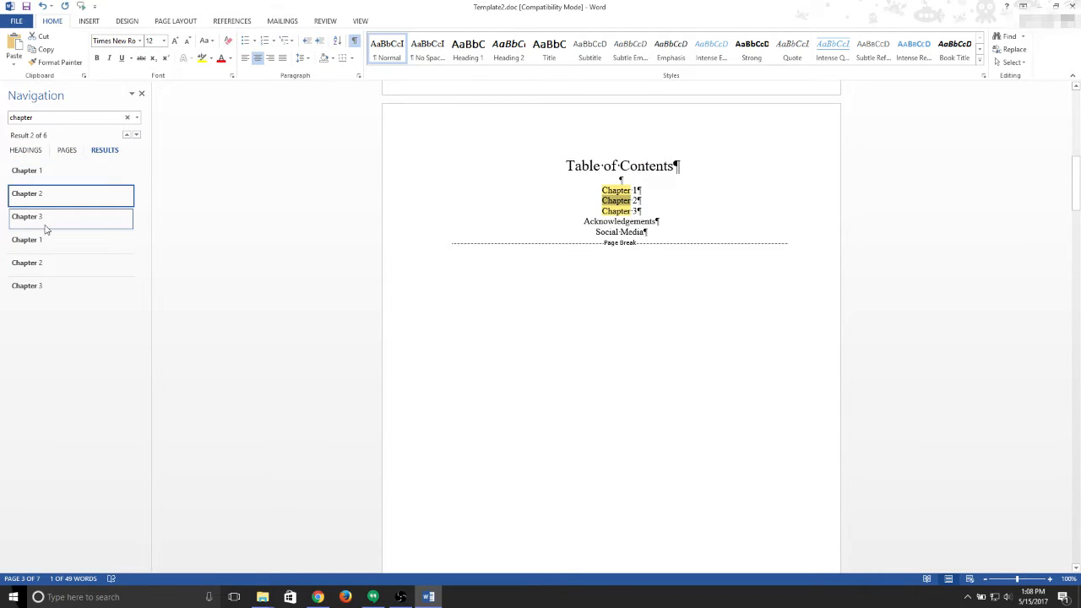
left_click(46, 227)
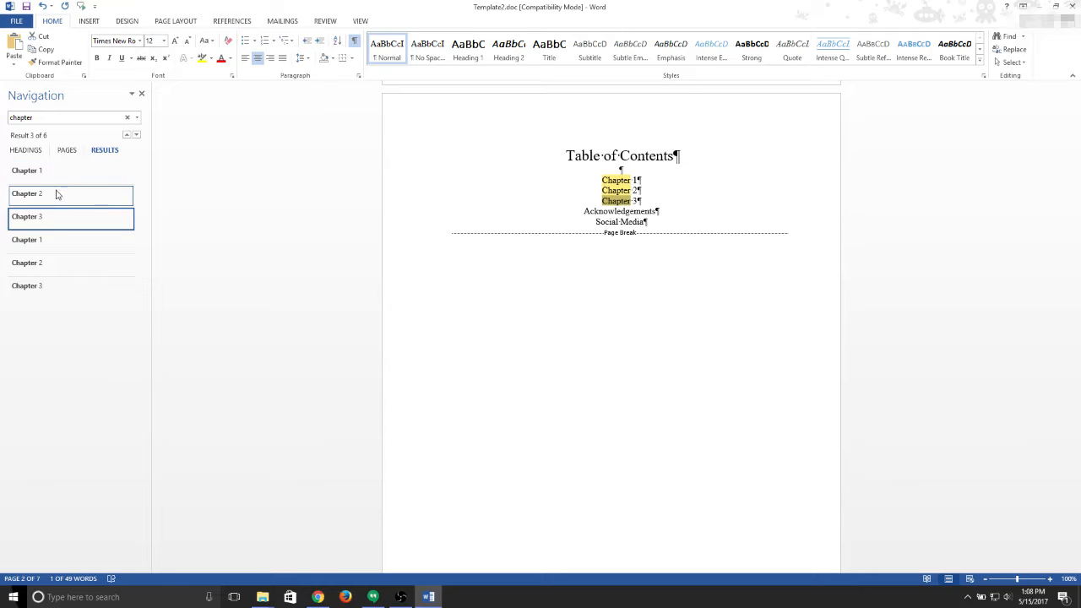
Add a bookmark named "ch1" to the "Chapter 1" heading on the chapter's own page
left_click(65, 248)
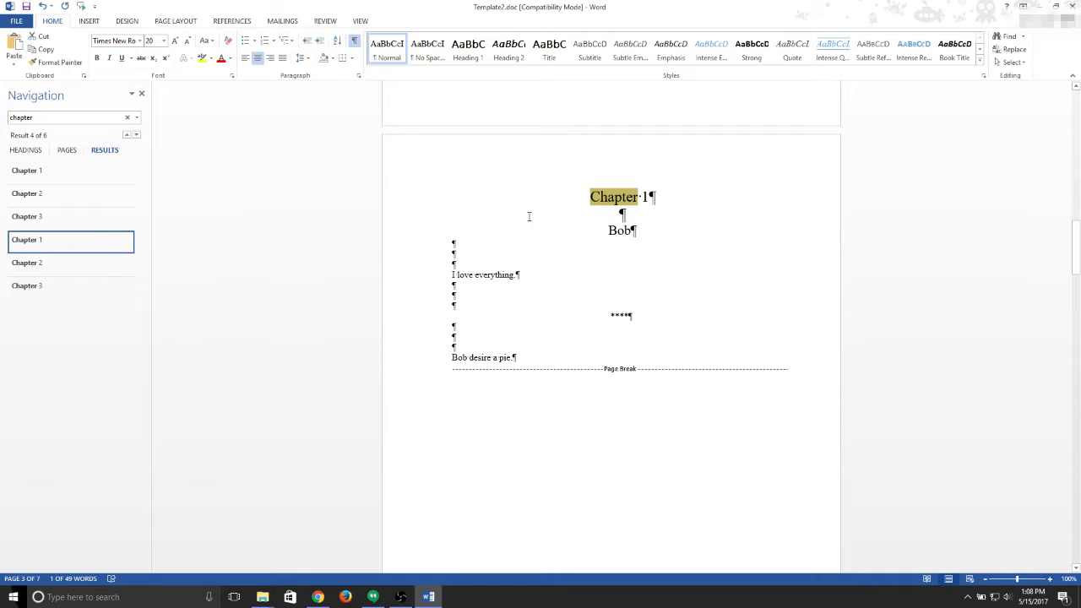
left_click_drag(574, 198, 652, 194)
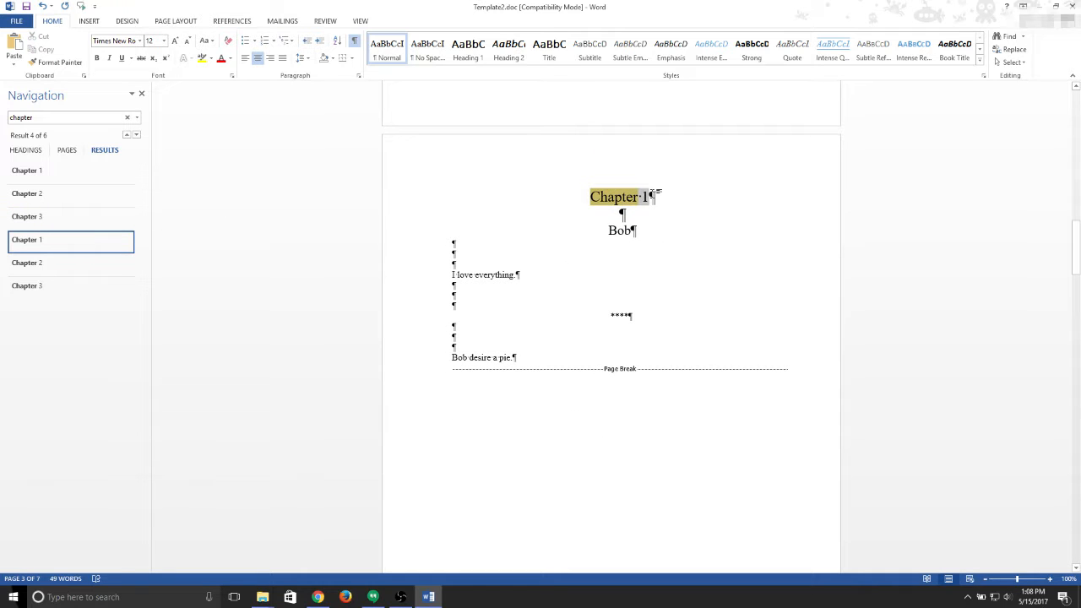
left_click(89, 22)
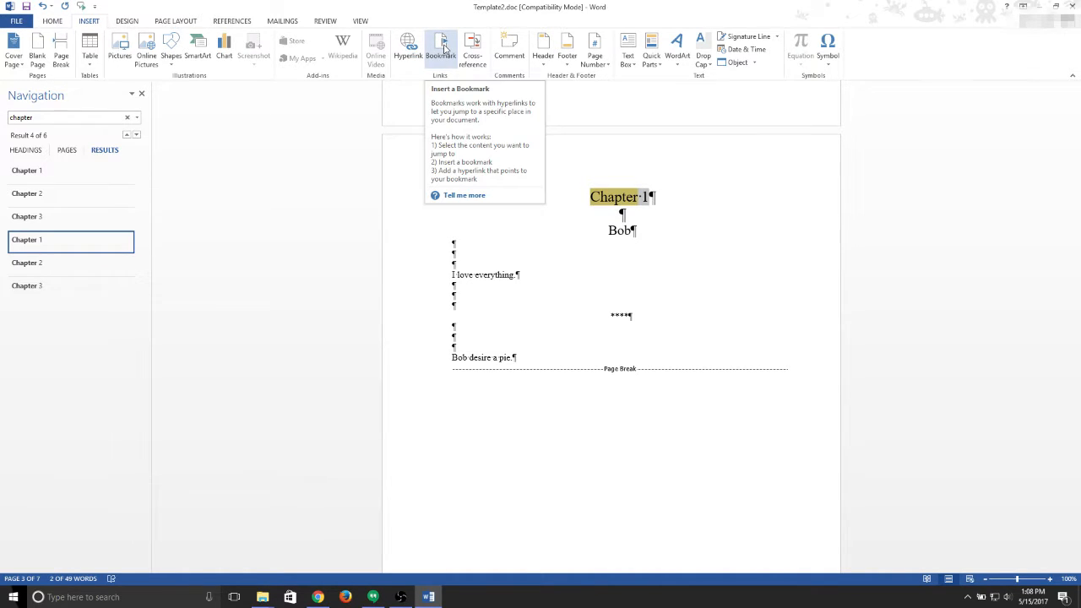
left_click(441, 49)
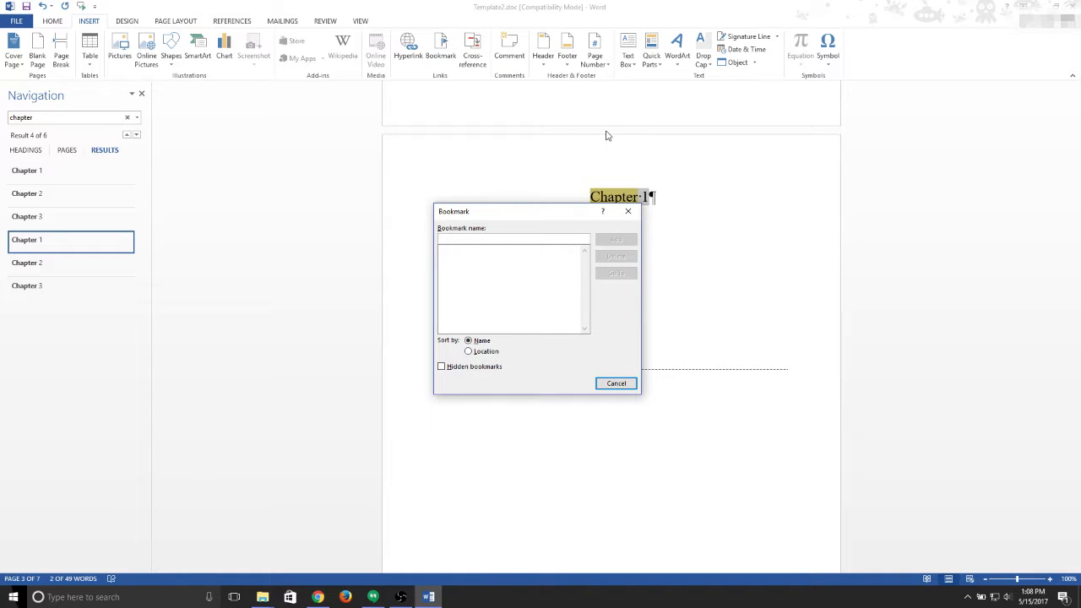
type("ch1")
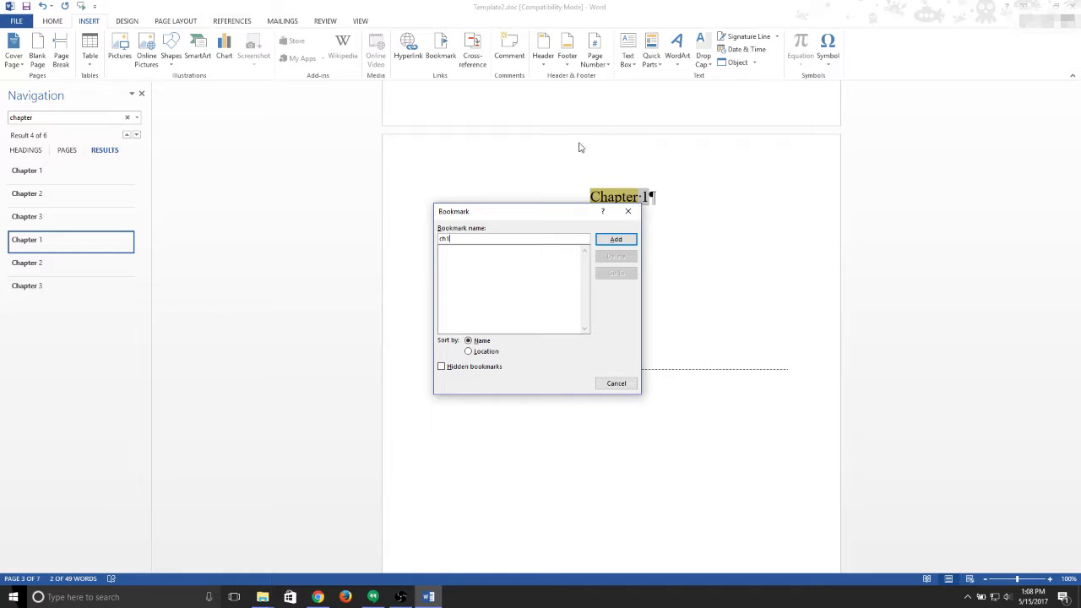
left_click(608, 242)
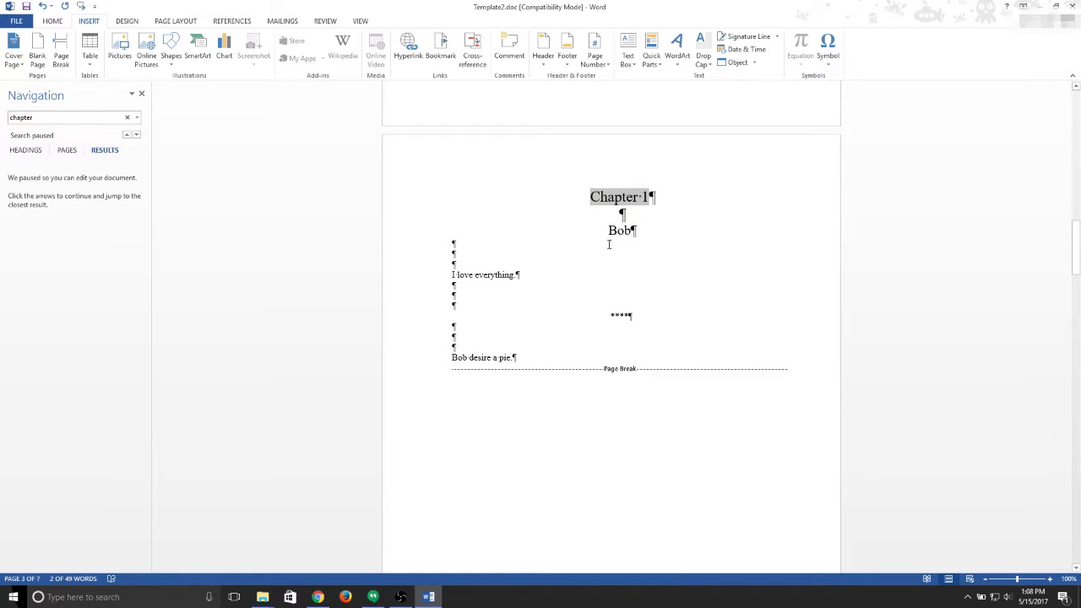
Add a bookmark named "ch2" to the "Chapter 2" heading on the chapter's own page
left_click(137, 137)
left_click(137, 137)
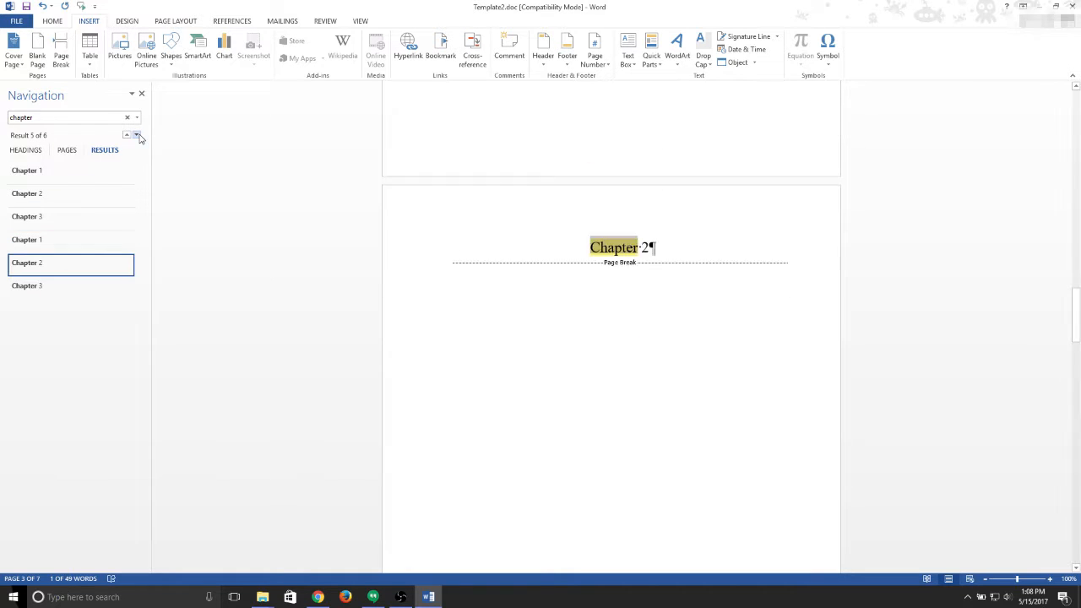
left_click_drag(591, 197, 652, 197)
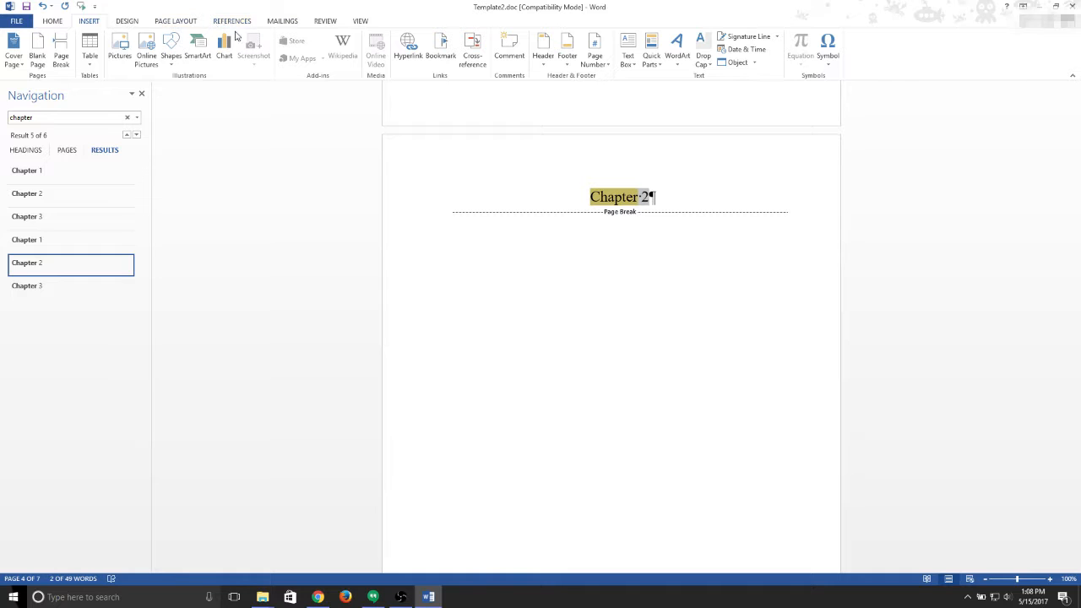
left_click(440, 47)
left_click(472, 237)
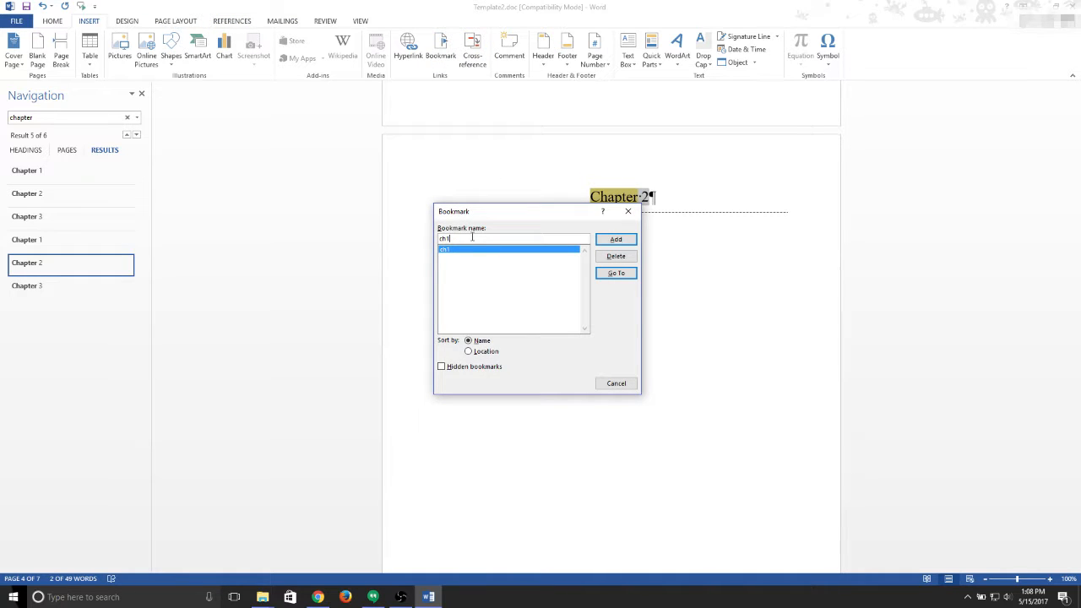
key("BackSpace")
type("2")
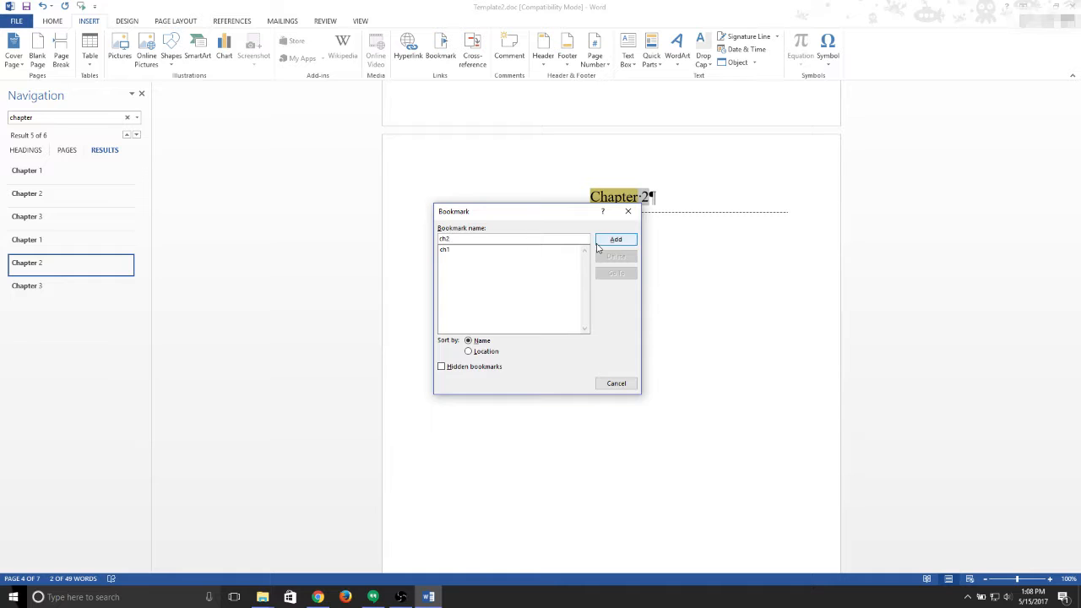
left_click(616, 241)
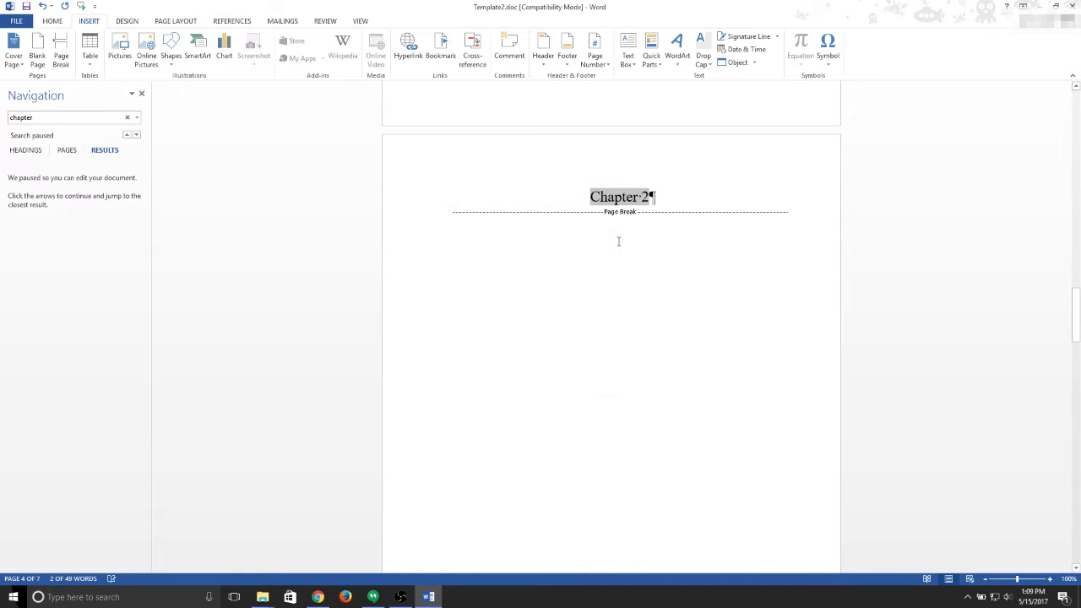
Add a bookmark named "ch3" to the "Chapter 3" heading on the chapter's own page
left_click(136, 135)
left_click(135, 135)
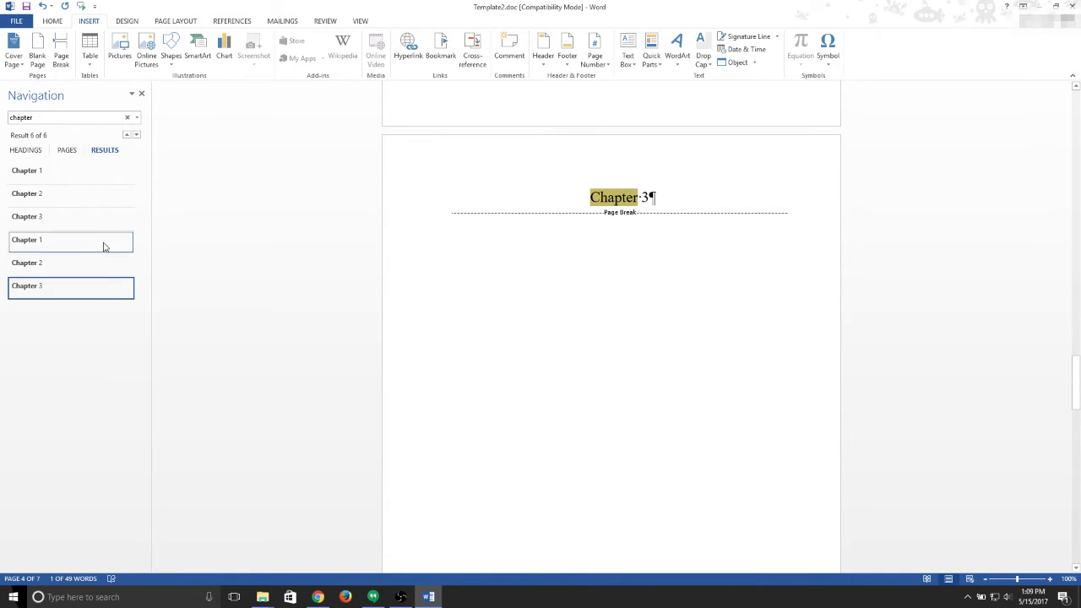
left_click_drag(602, 197, 656, 197)
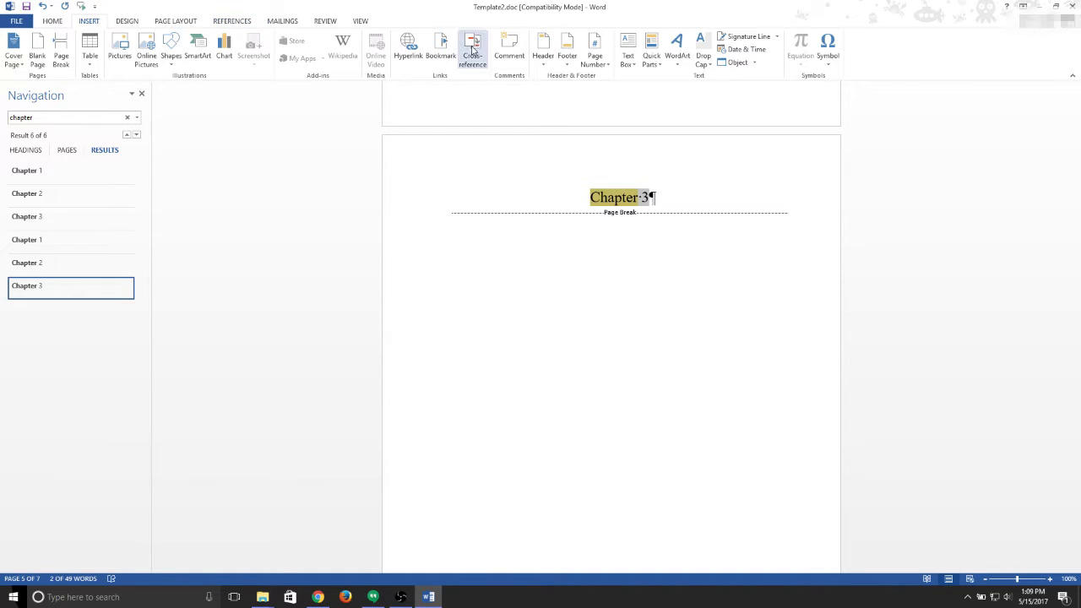
left_click(441, 49)
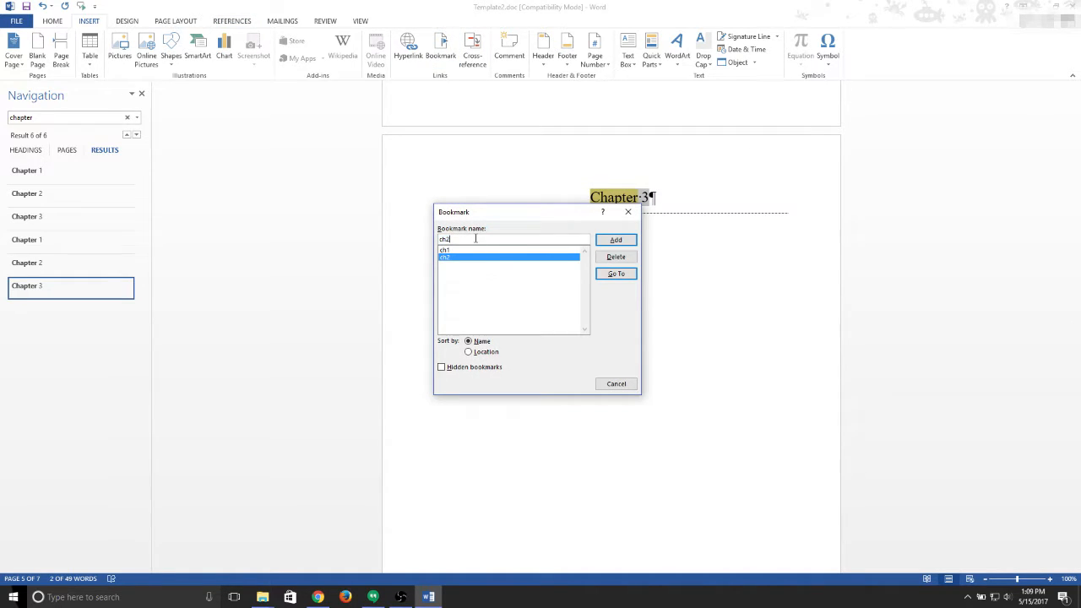
key("BackSpace")
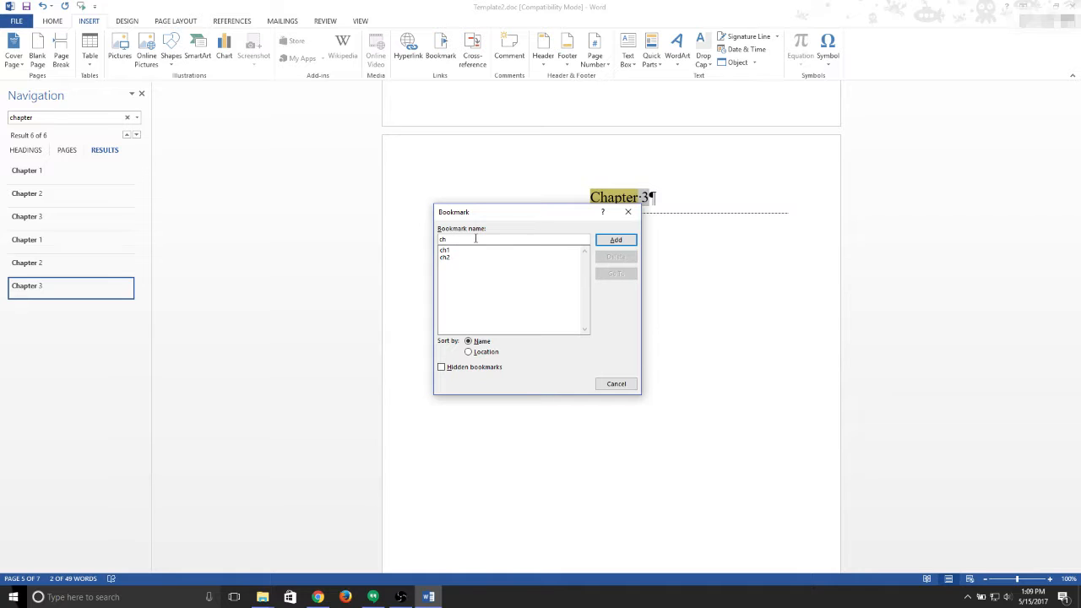
type("3")
key("BackSpace")
left_click(616, 243)
Add a bookmark named "Acknowledgements" to the "Acknowledgements" heading on its own page
scroll(486, 270, "down", 10)
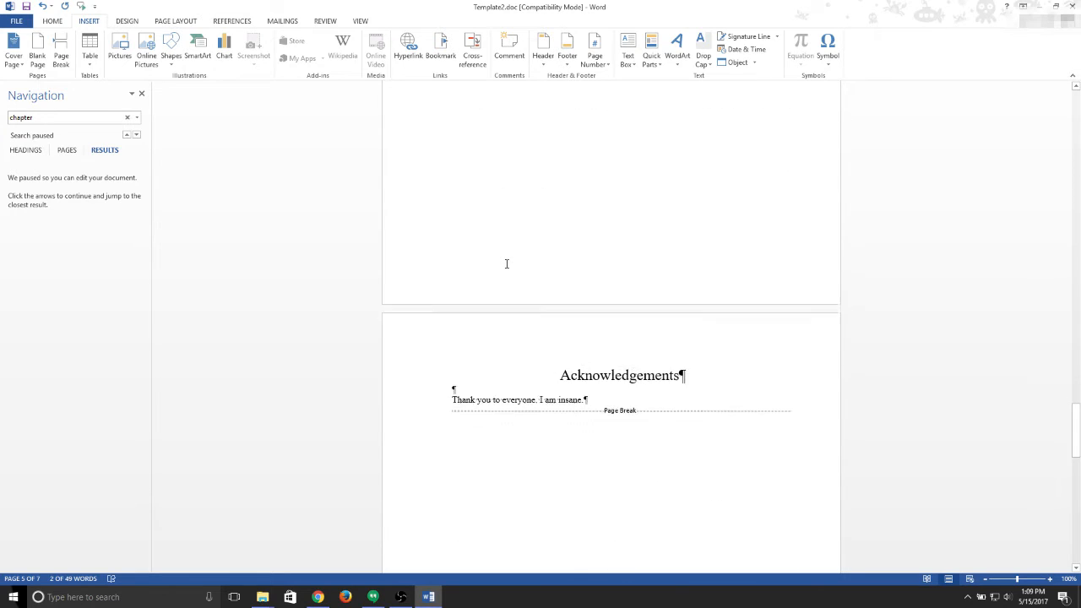
scroll(507, 263, "down", 3)
left_click_drag(557, 259, 682, 259)
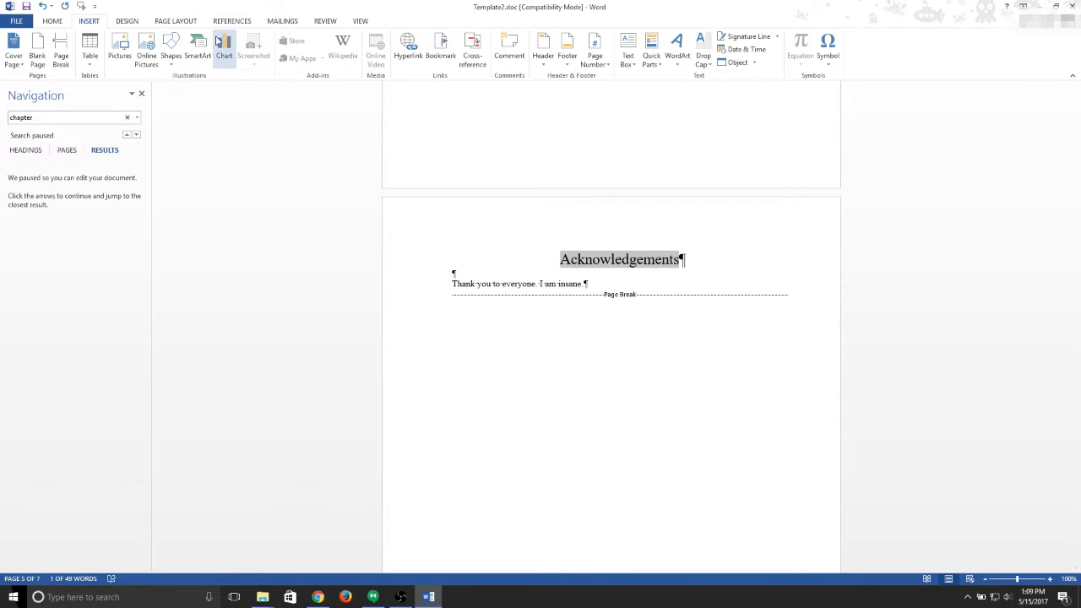
left_click(440, 51)
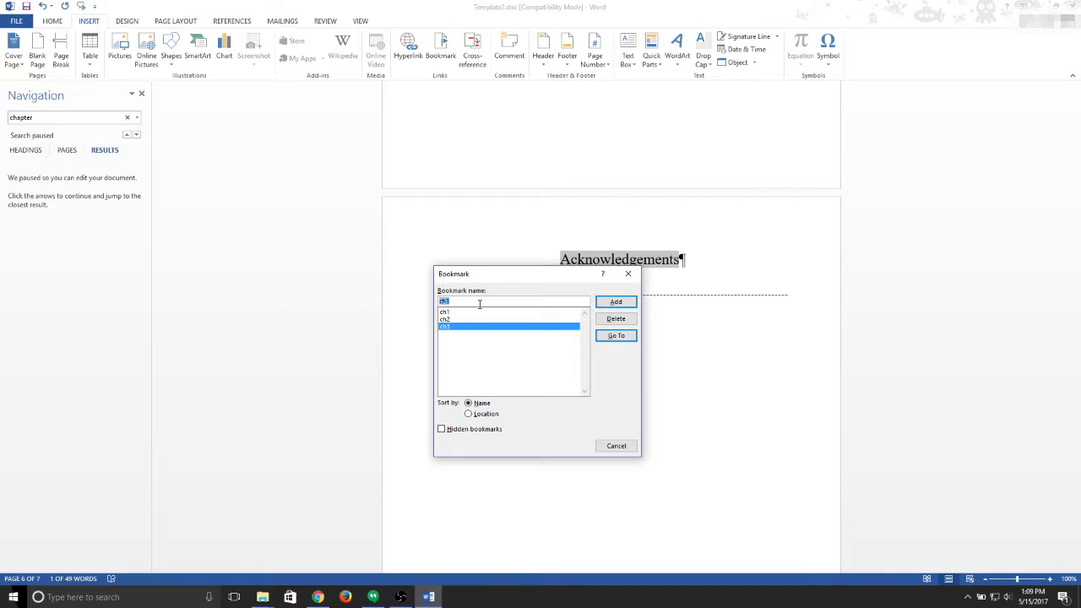
type("Acknowledgements")
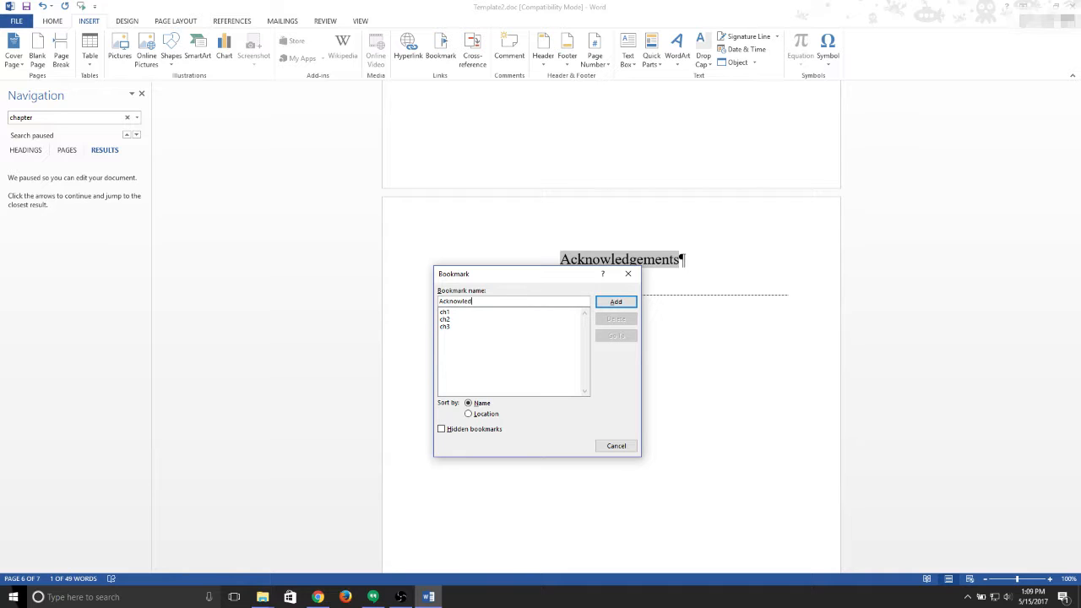
left_click(616, 303)
Add a bookmark named "SM" to the "Social Media" heading on the last page
scroll(600, 321, "down", 10)
scroll(601, 321, "down", 2)
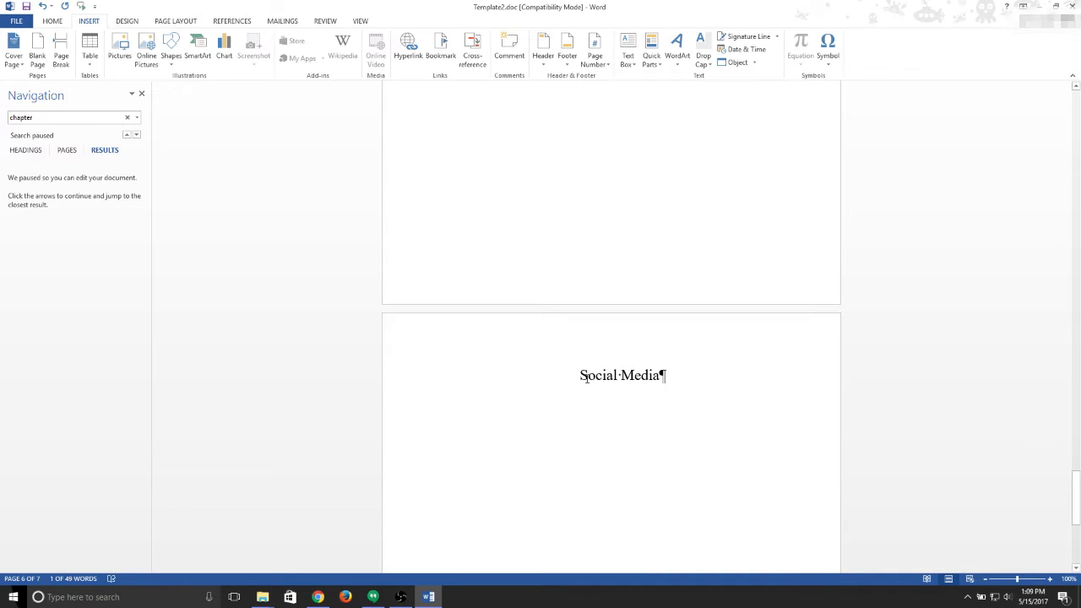
left_click_drag(587, 375, 656, 372)
left_click(440, 51)
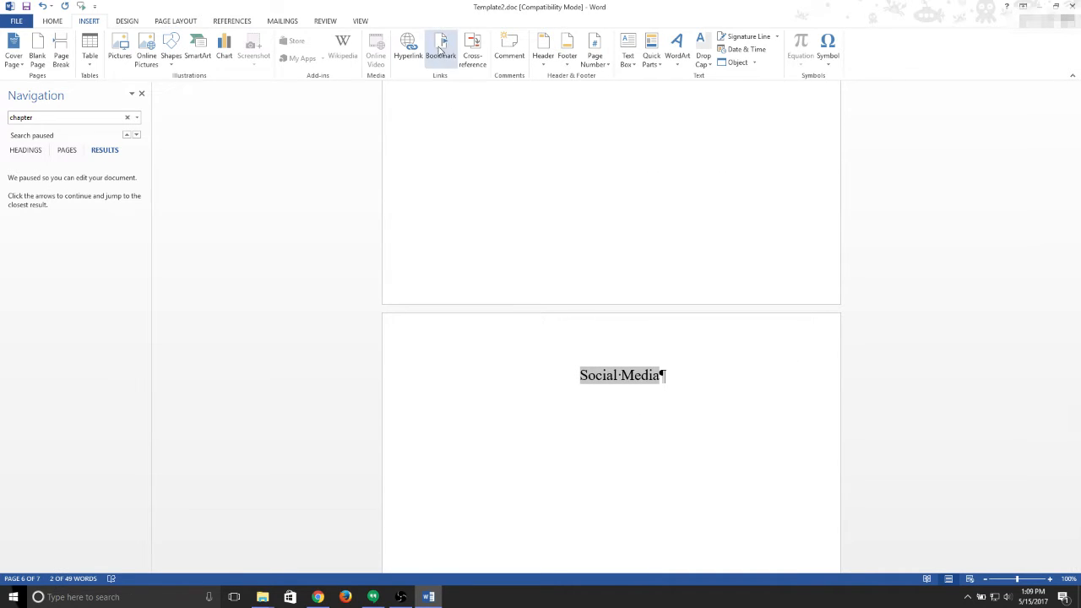
type("SM")
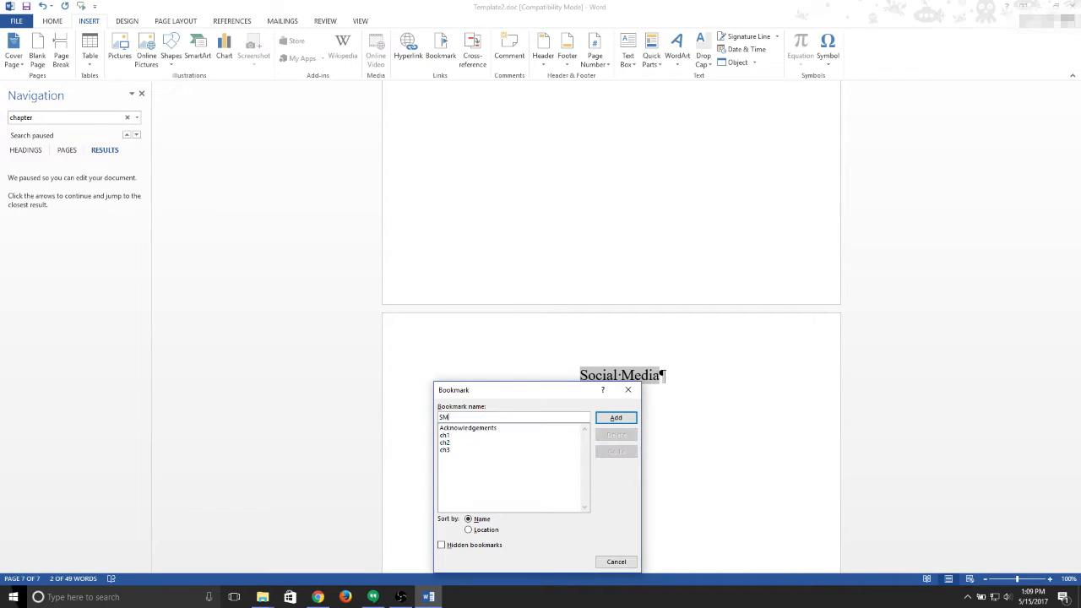
left_click(615, 418)
left_click(681, 415)
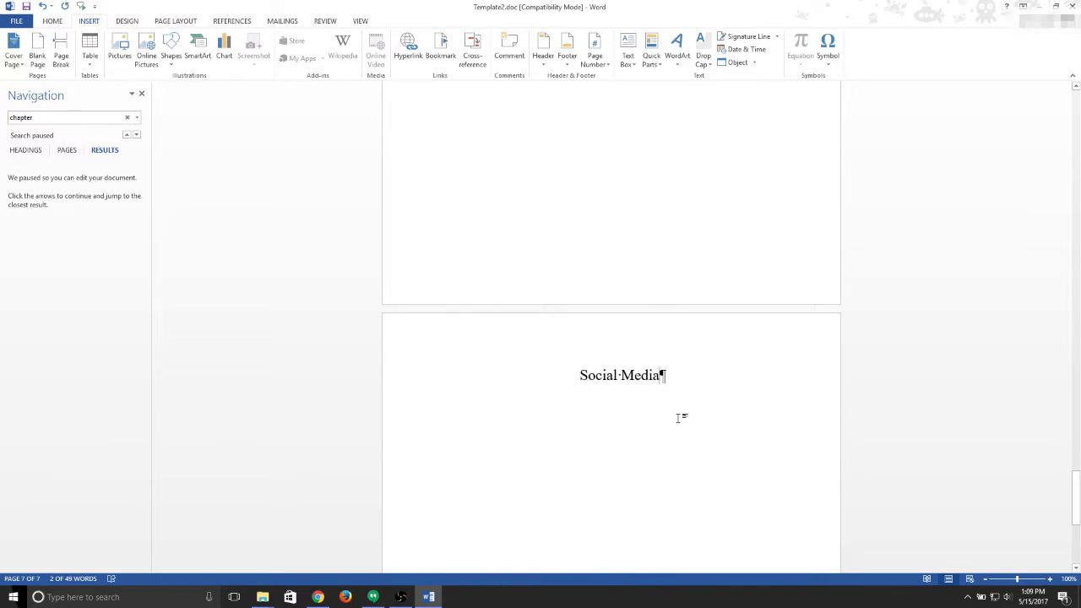
Modify the Heading 1 style to use the Times New Roman font at size 20
scroll(687, 403, "up", 2)
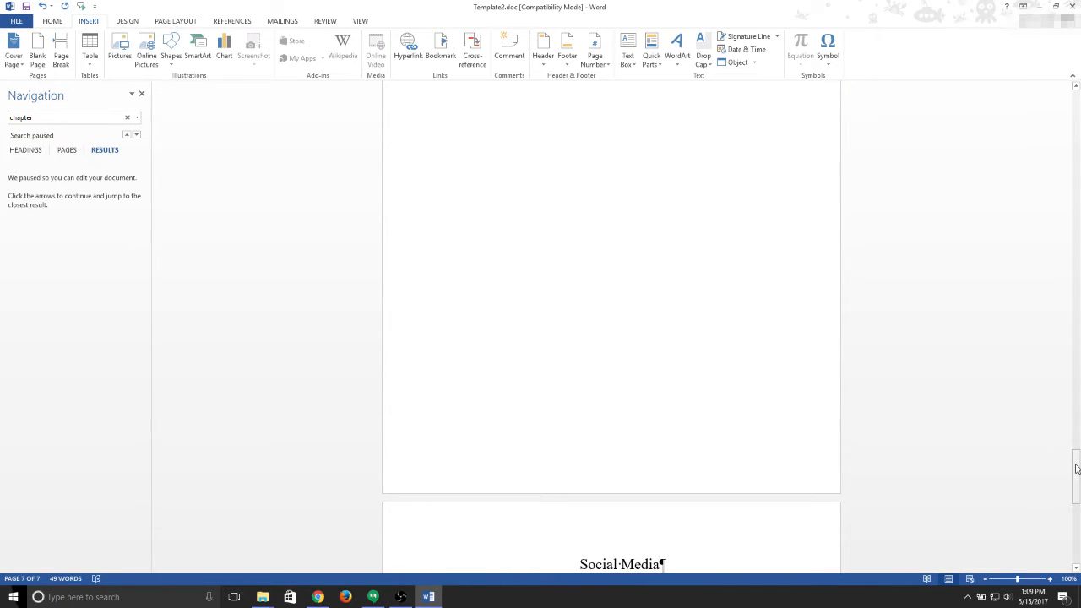
left_click_drag(1075, 477, 1075, 106)
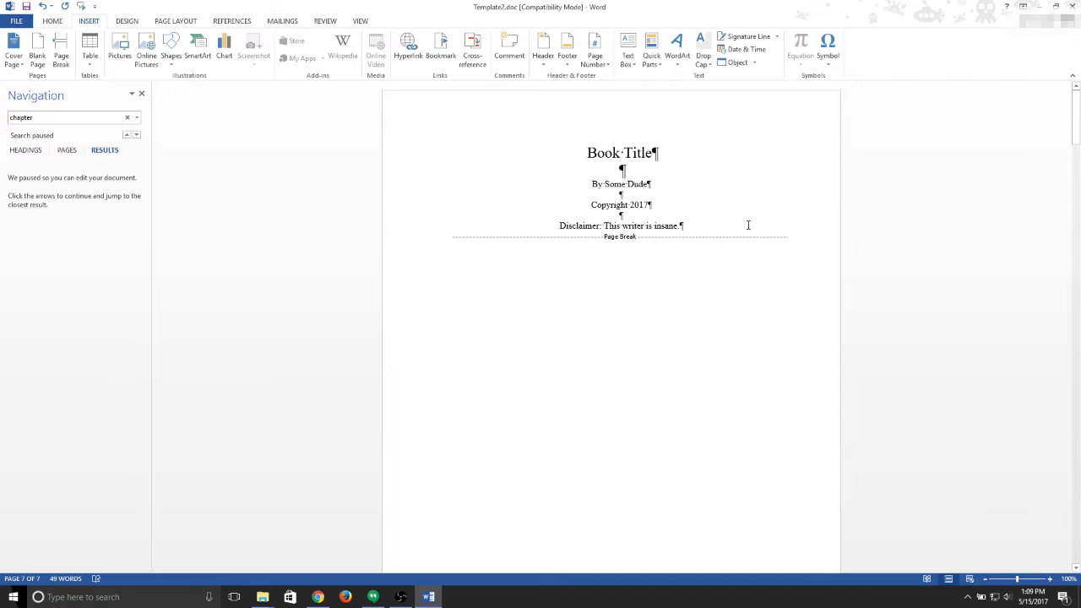
scroll(743, 230, "down", 3)
scroll(743, 230, "down", 5)
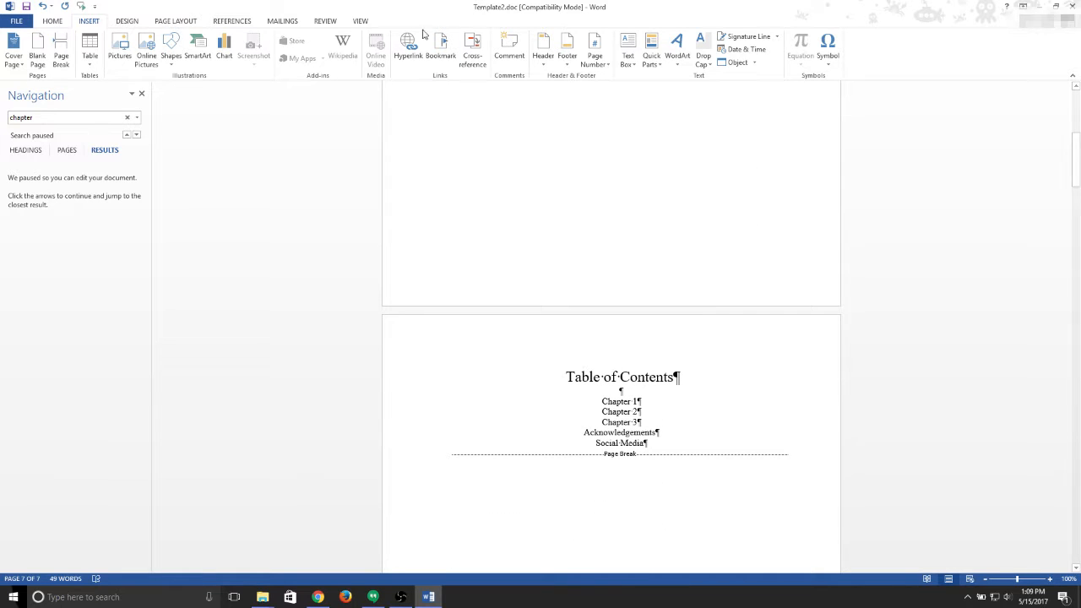
left_click(125, 21)
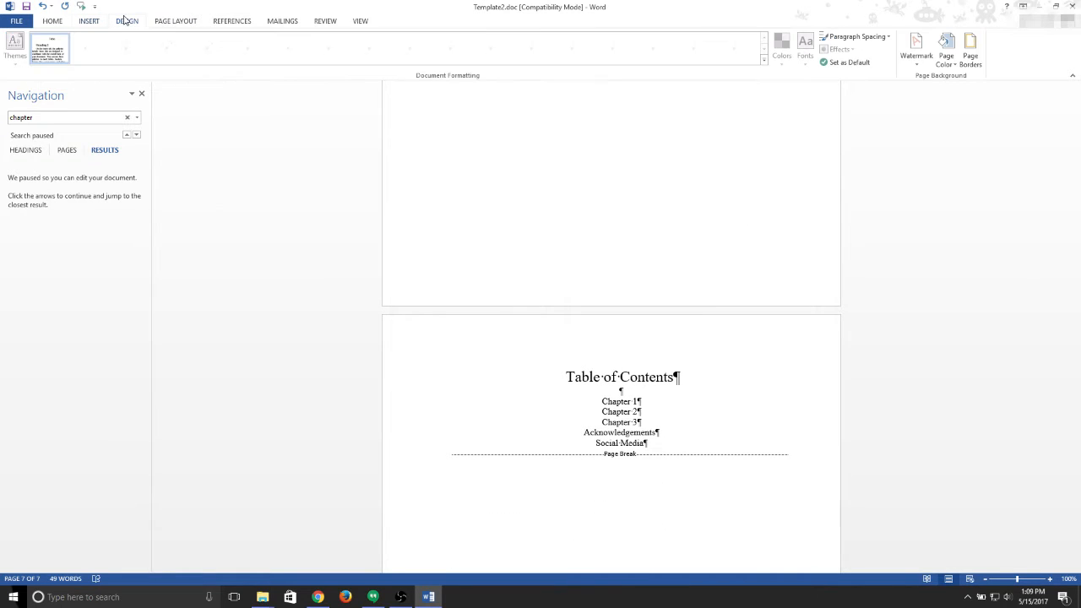
left_click(52, 22)
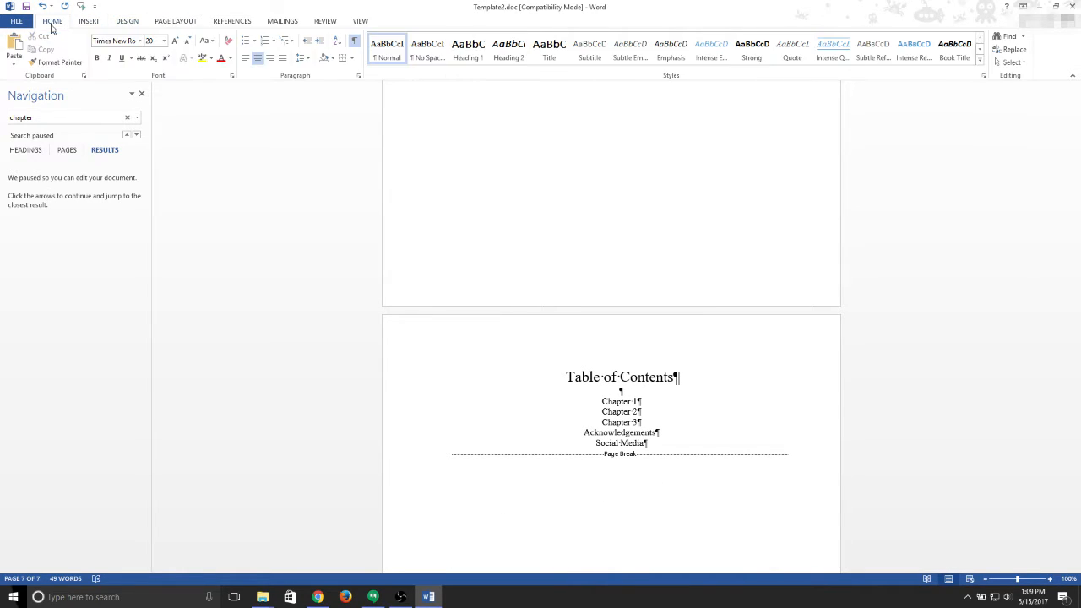
right_click(463, 53)
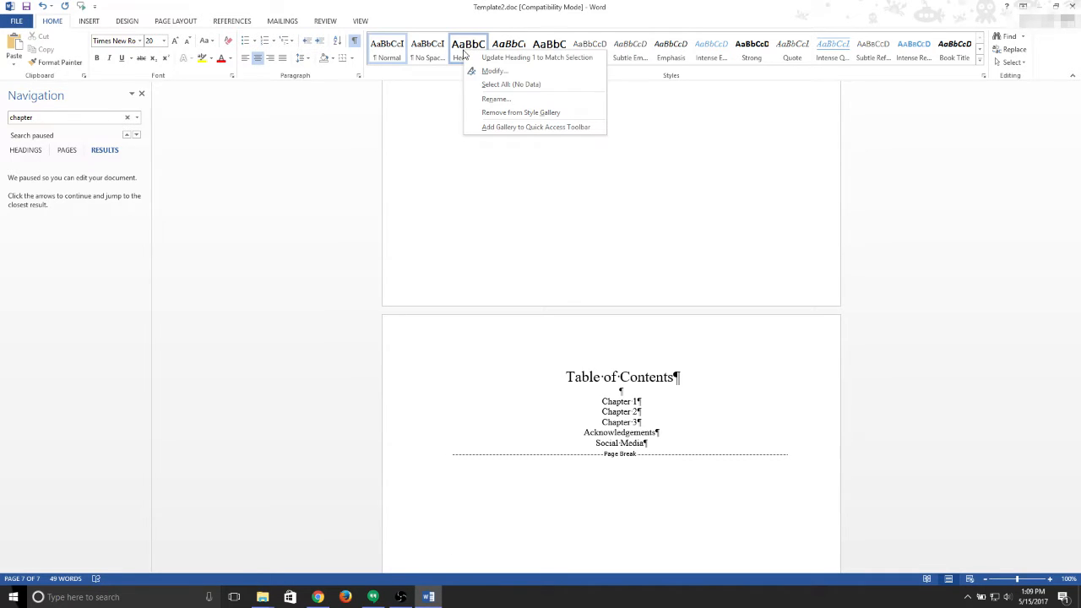
left_click(521, 73)
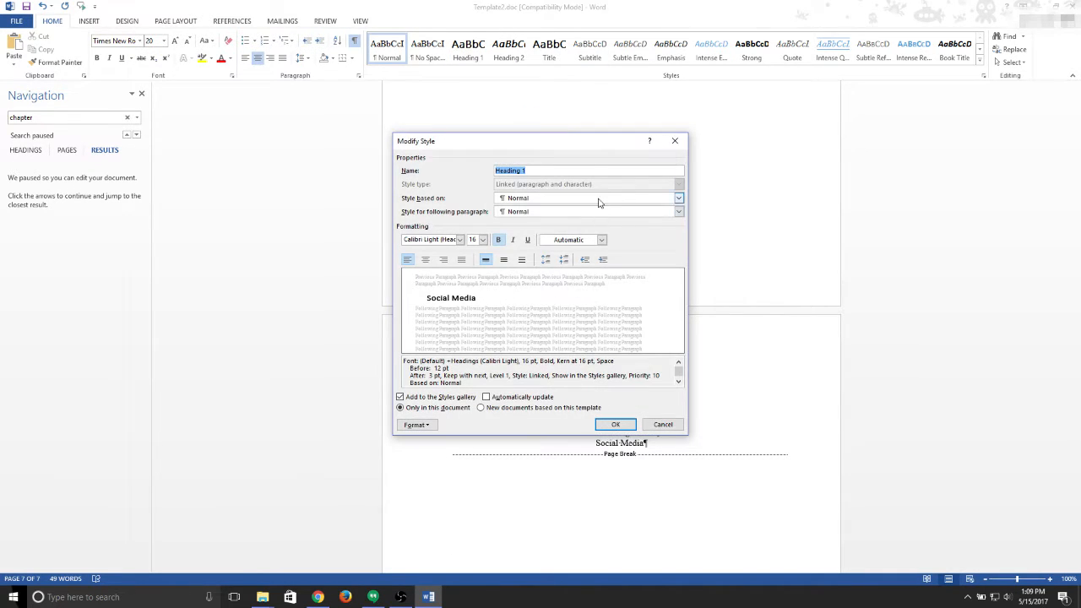
left_click(459, 240)
left_click(466, 279)
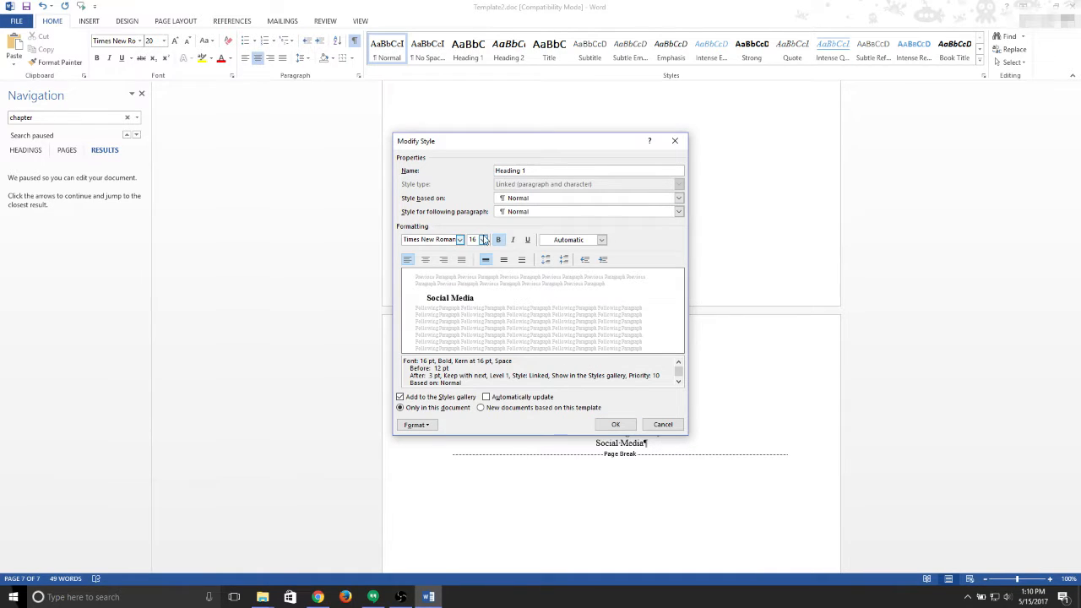
left_click(483, 240)
left_click(474, 314)
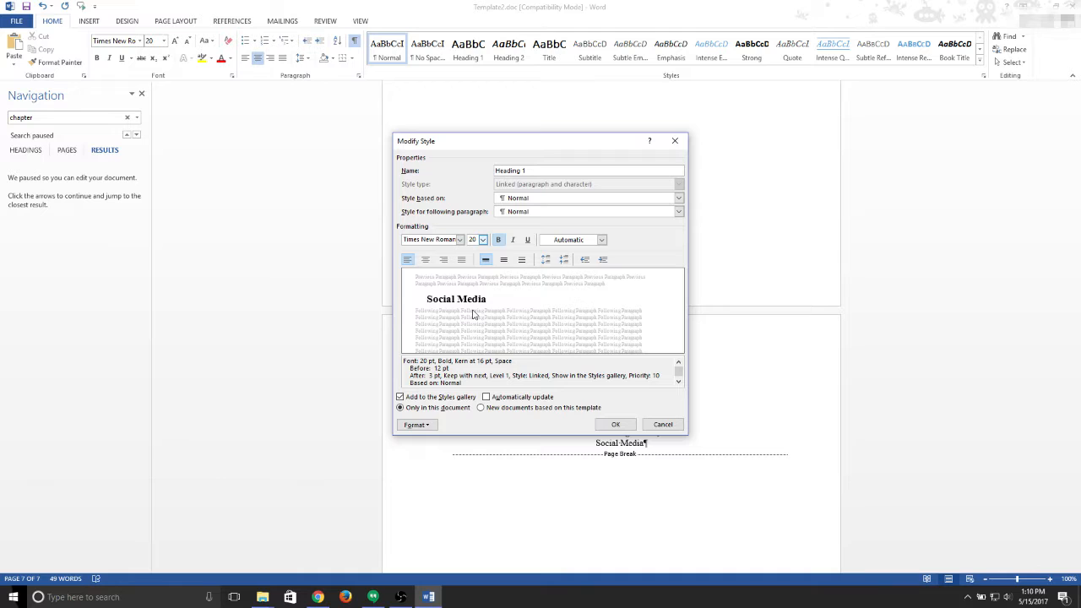
Remove bold from the Heading 1 style, center its alignment and apply the style changes
left_click(499, 240)
left_click(425, 260)
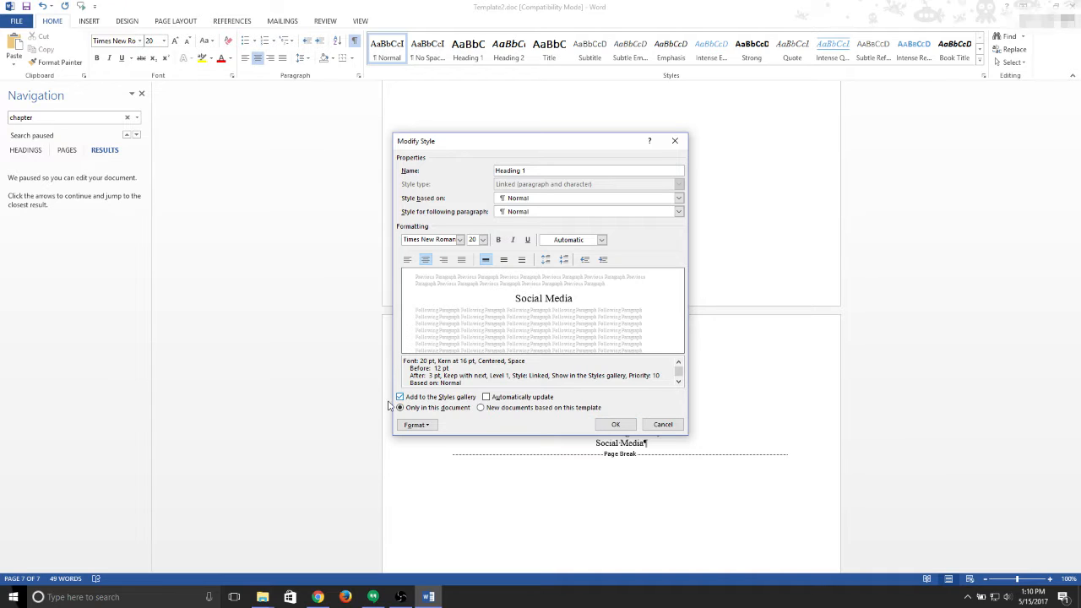
left_click(416, 425)
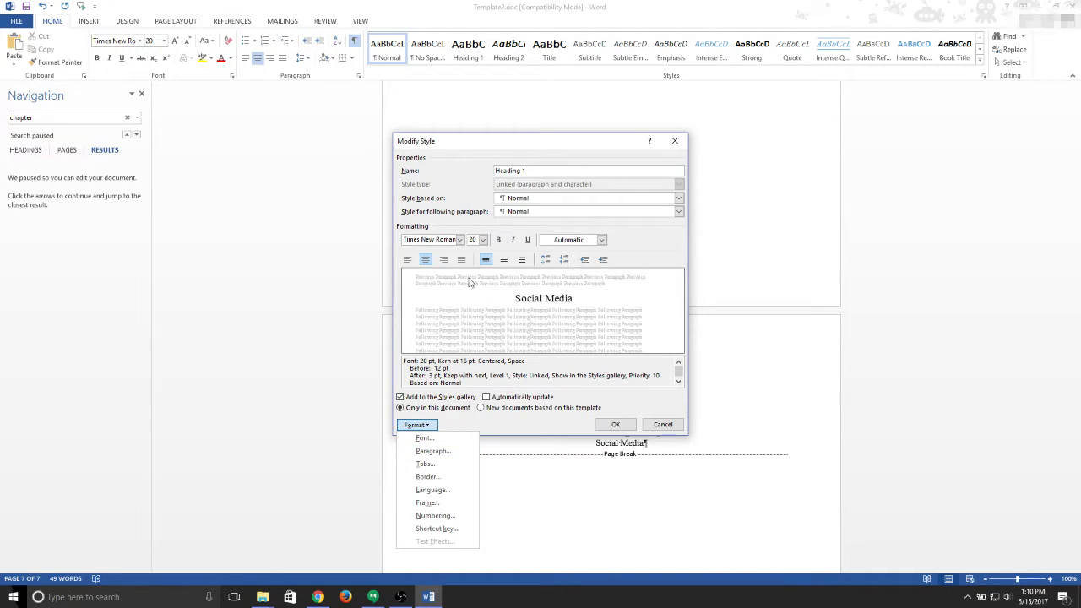
left_click(531, 426)
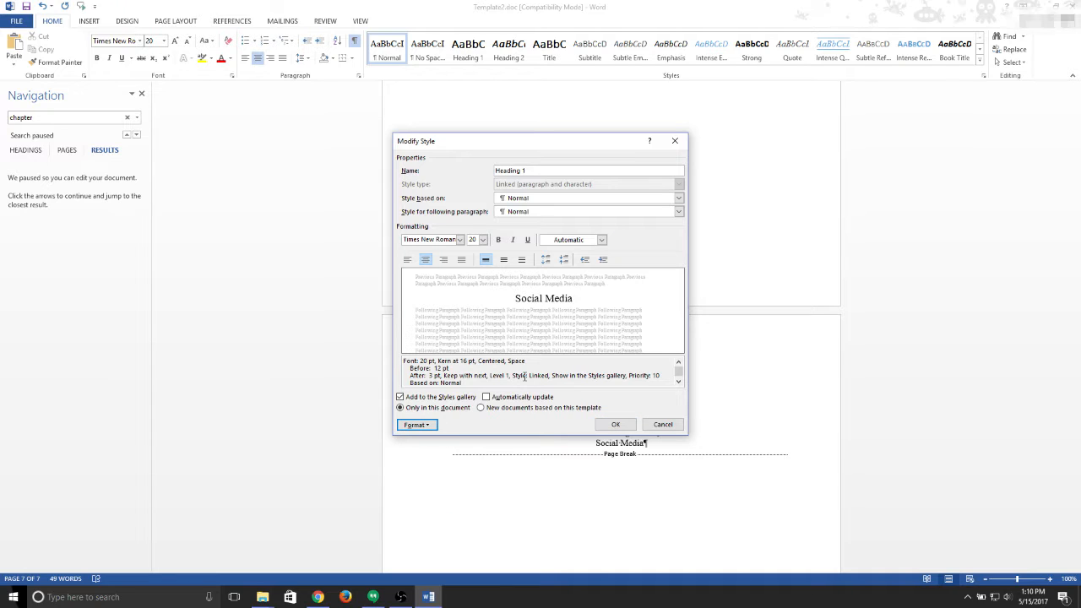
left_click(617, 424)
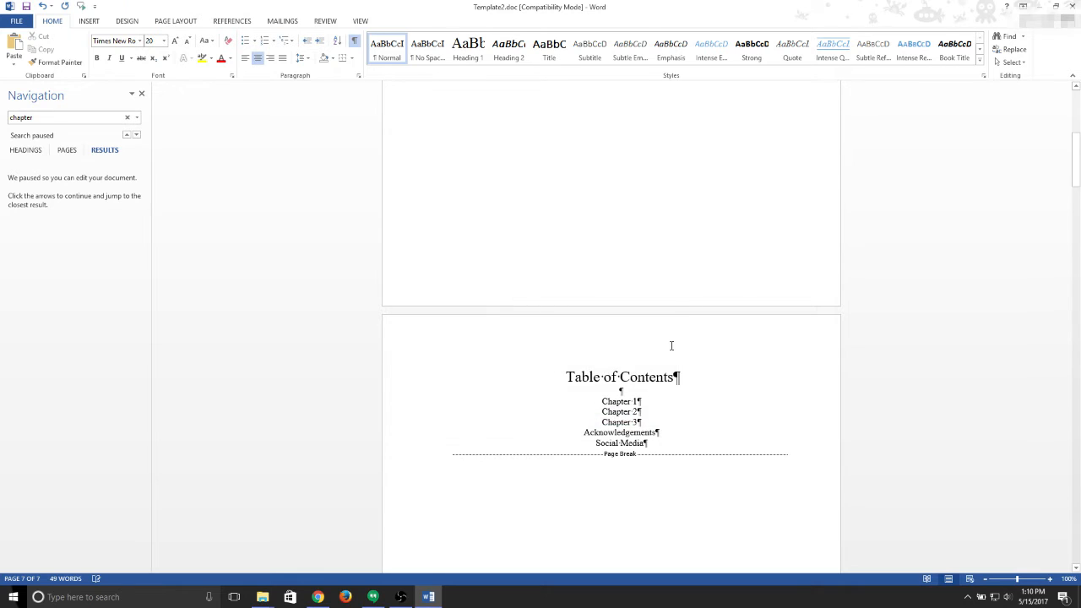
Apply the Heading 1 style to the "Chapter 1" heading on the chapter's own page
scroll(671, 342, "up", 3)
scroll(671, 341, "up", 5)
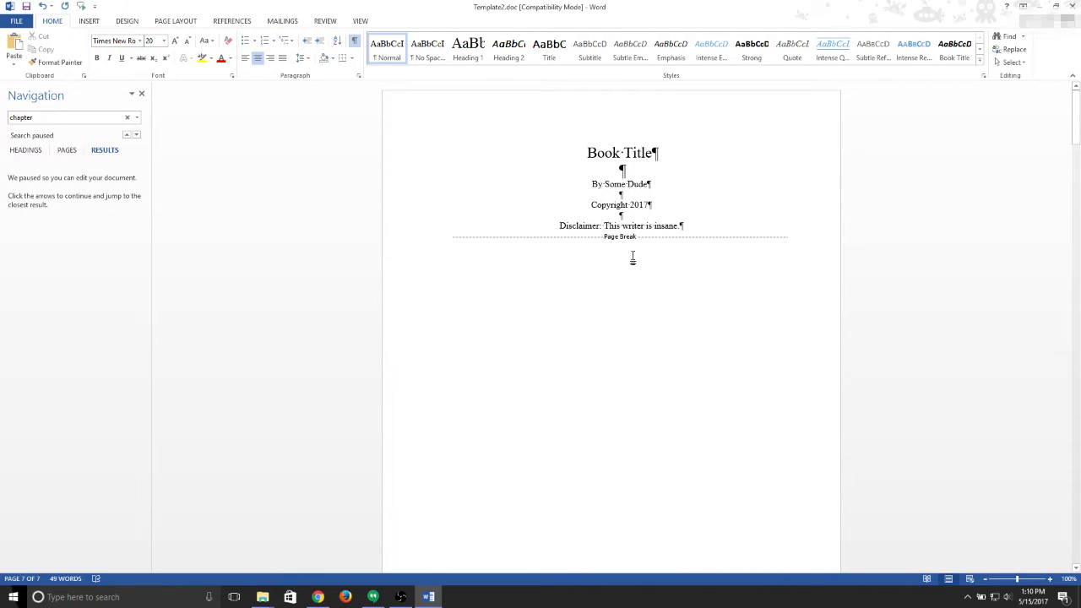
scroll(625, 325, "down", 10)
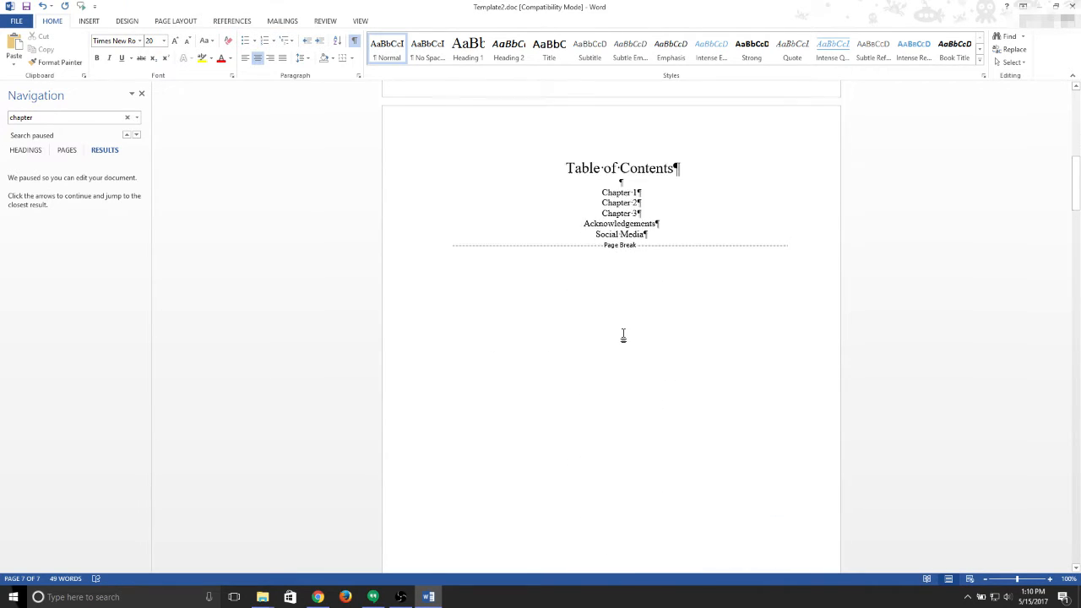
scroll(623, 336, "down", 9)
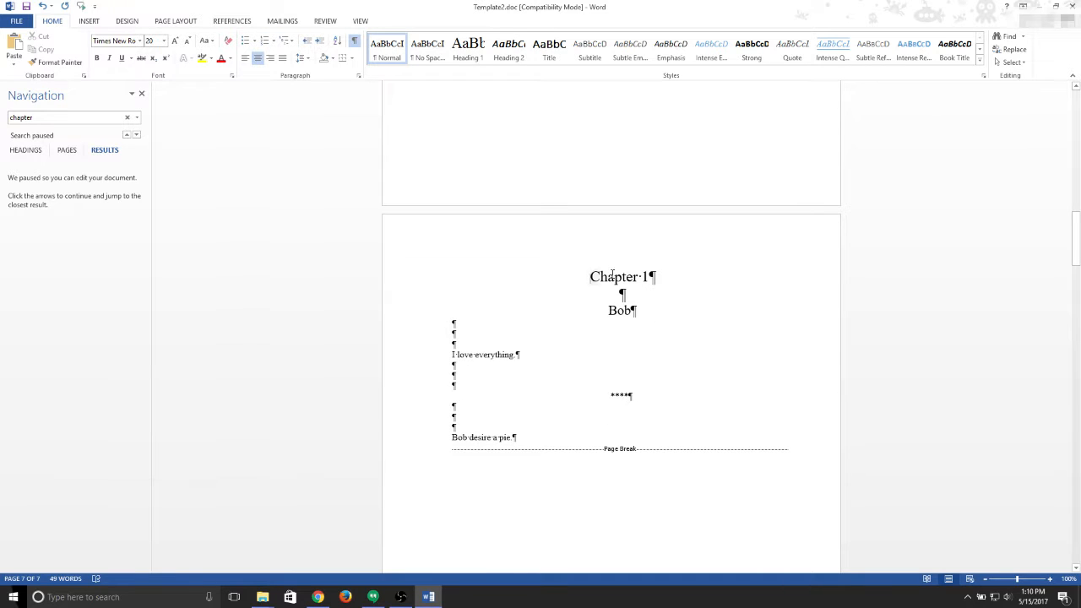
triple_click(612, 275)
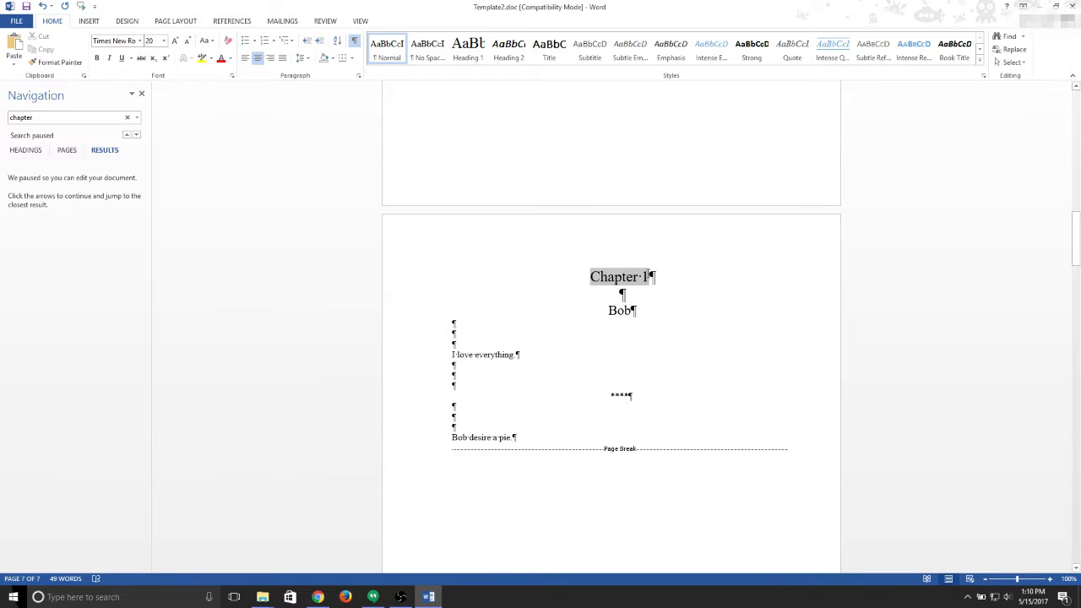
left_click(475, 56)
left_click(694, 291)
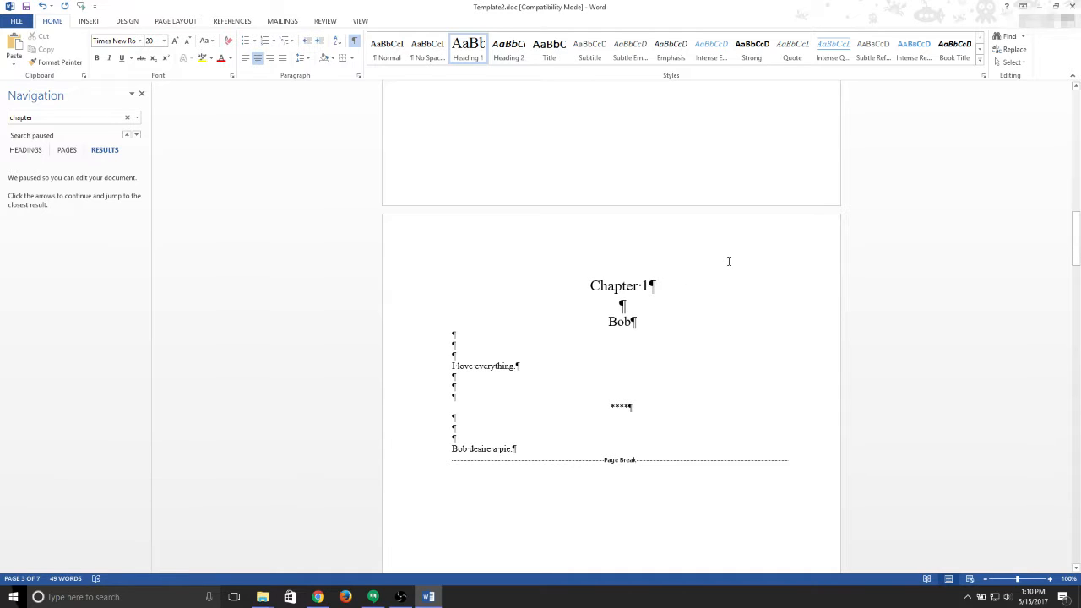
Apply the Heading 1 style to the "Chapter 2" and "Chapter 3" headings on their own pages
scroll(728, 261, "down", 12)
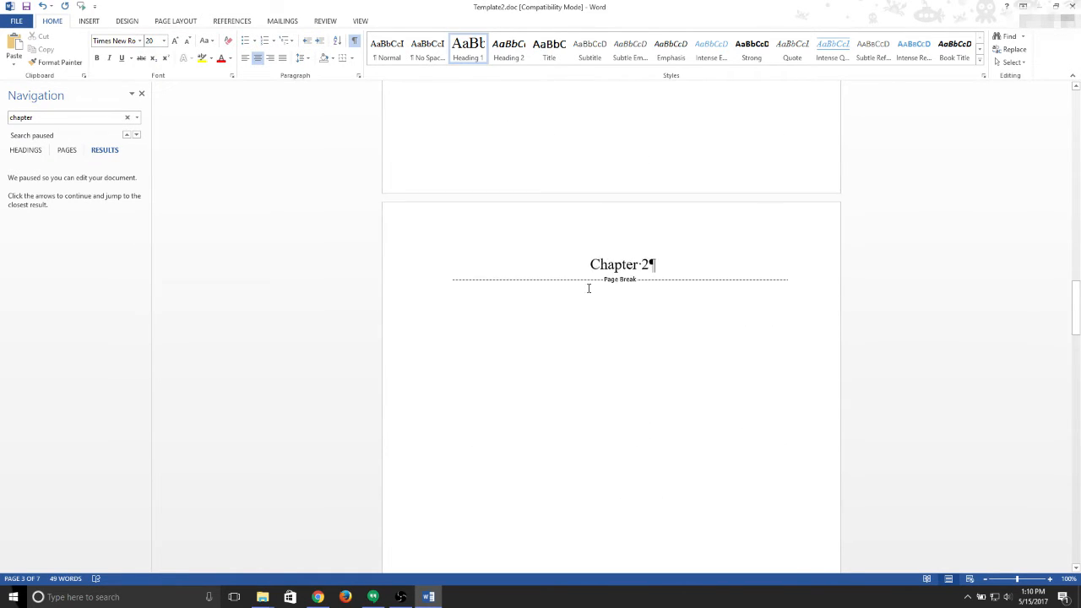
left_click_drag(581, 264, 653, 254)
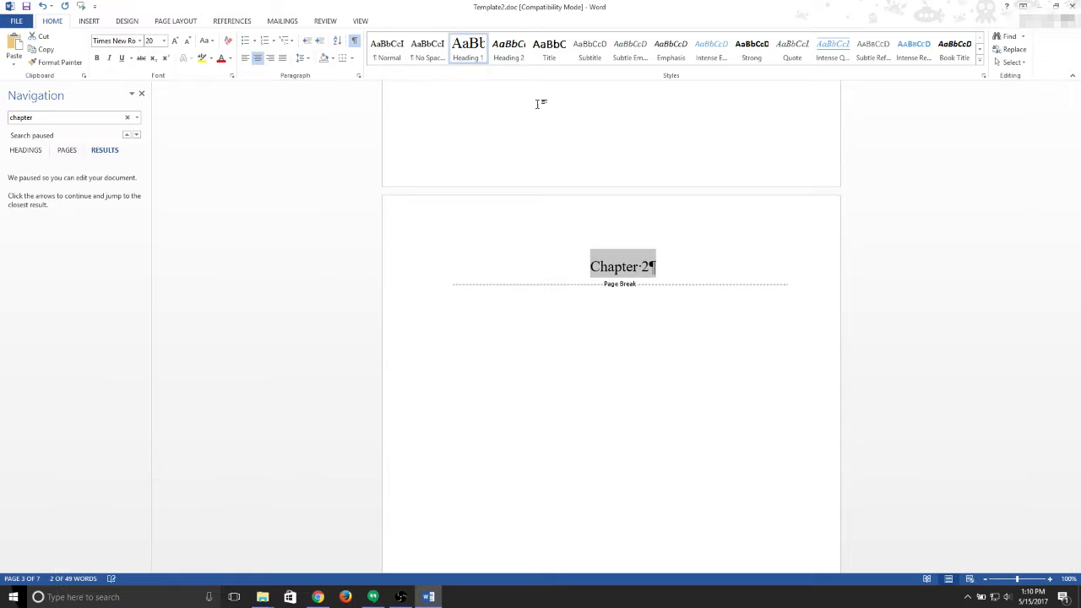
scroll(718, 270, "down", 12)
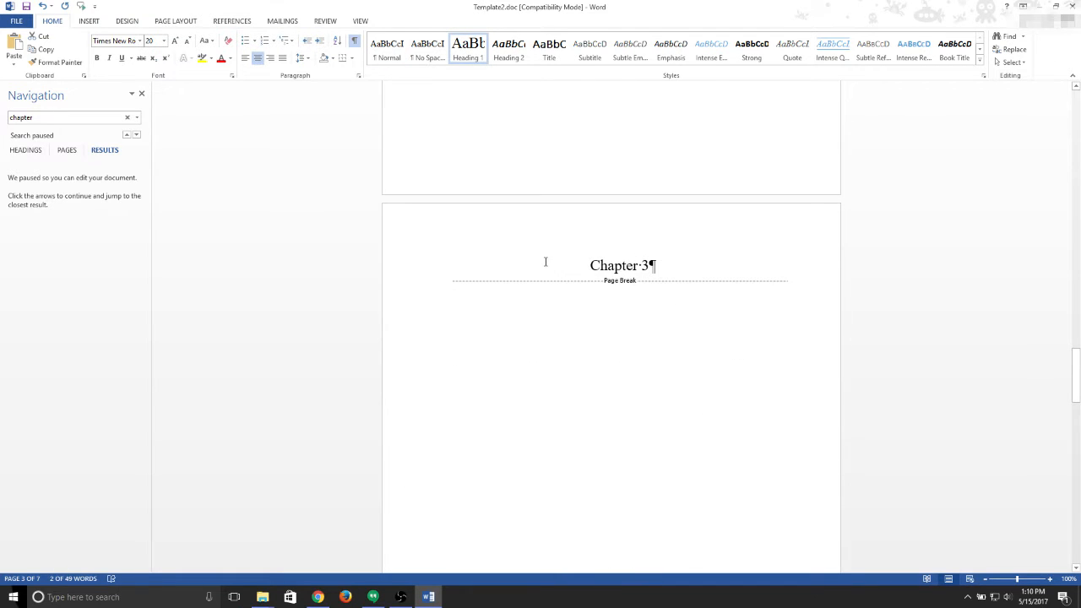
left_click_drag(546, 262, 663, 265)
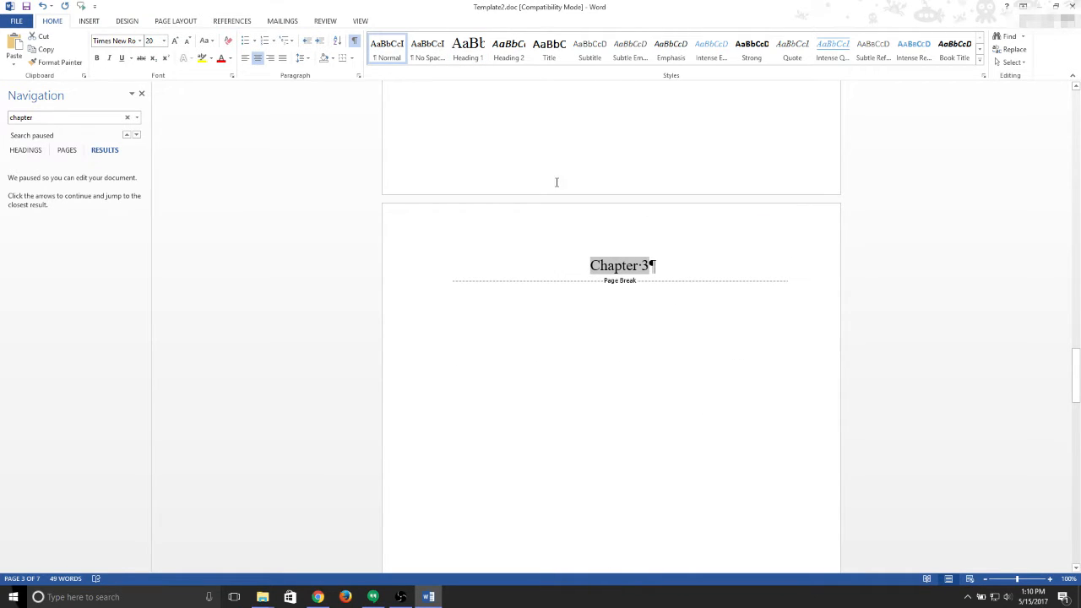
left_click(468, 48)
Apply the Heading 1 style to the "Acknowledgements" and "Social Media" headings on their own pages
scroll(690, 251, "down", 5)
scroll(675, 256, "down", 5)
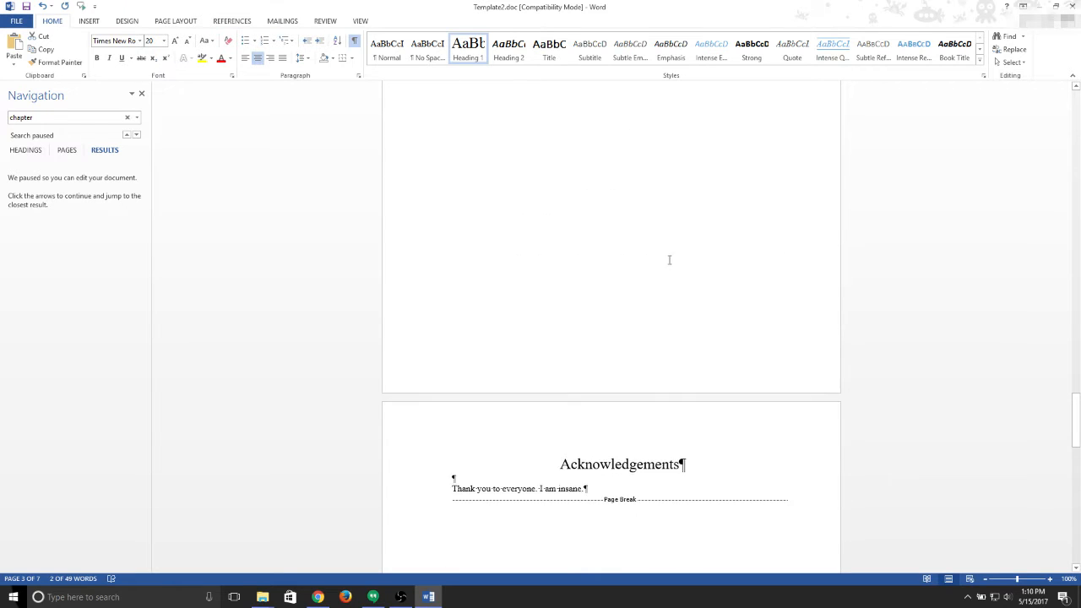
left_click_drag(560, 300, 698, 298)
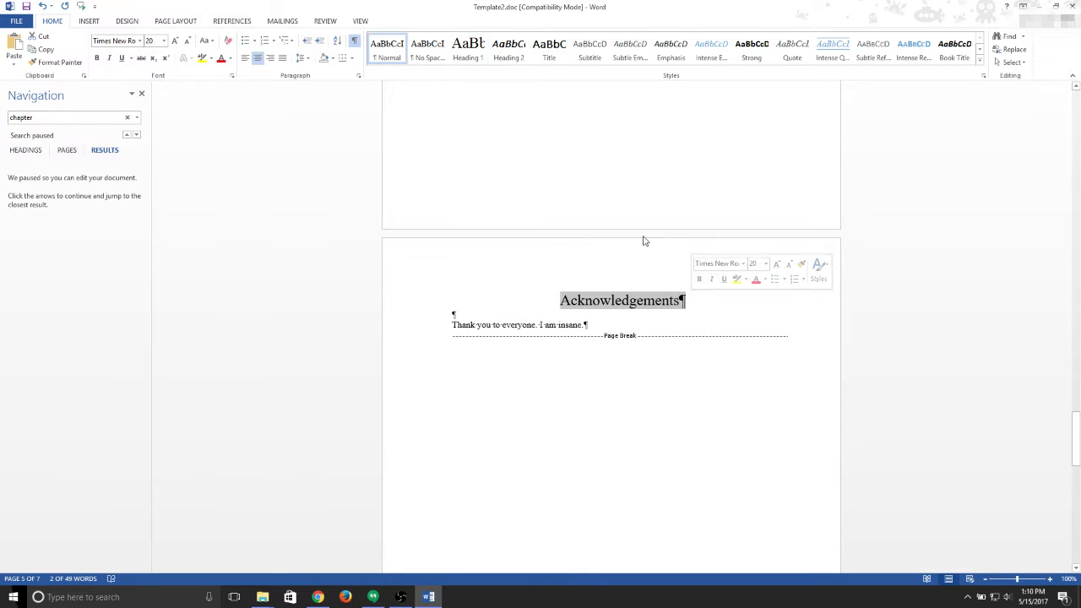
scroll(724, 264, "down", 5)
scroll(724, 271, "down", 5)
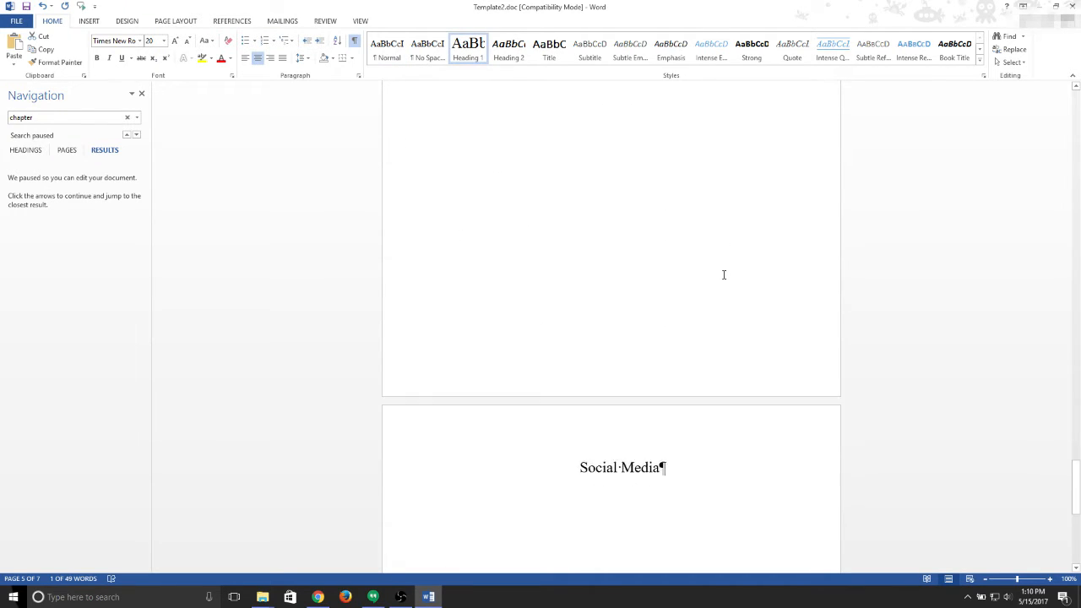
left_click_drag(563, 304, 667, 302)
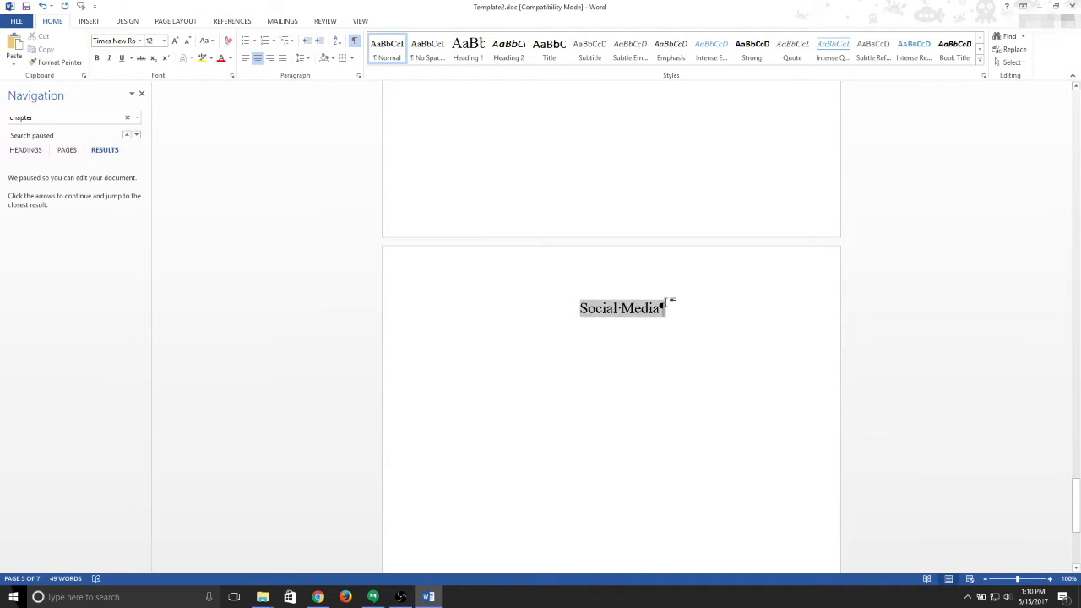
left_click(468, 49)
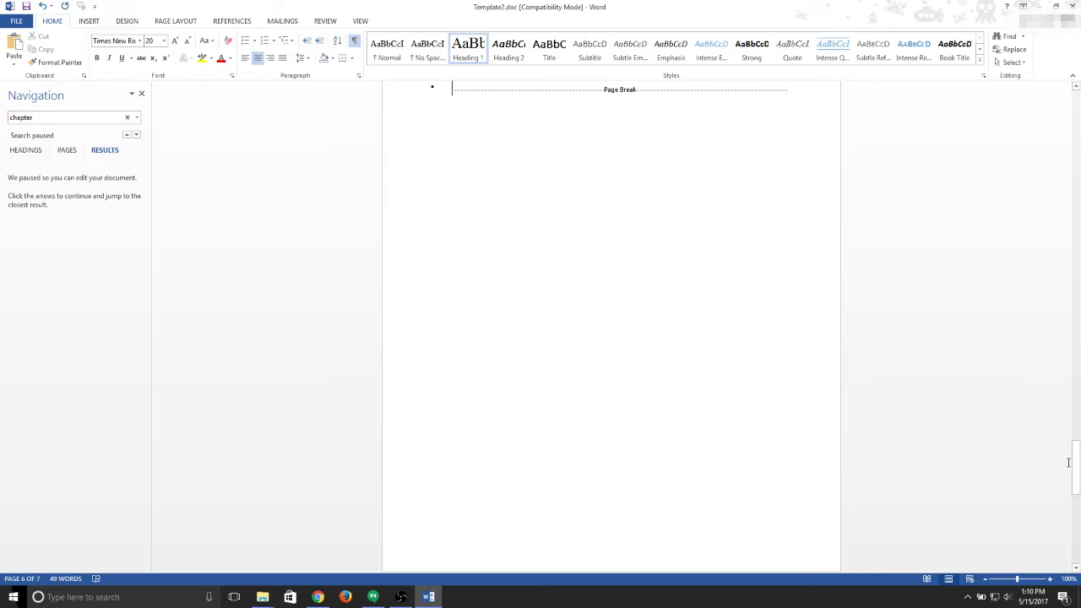
Hyperlink the "Chapter 1" entry in the table of contents to the ch1 bookmark in this document
left_click_drag(1075, 462, 1075, 173)
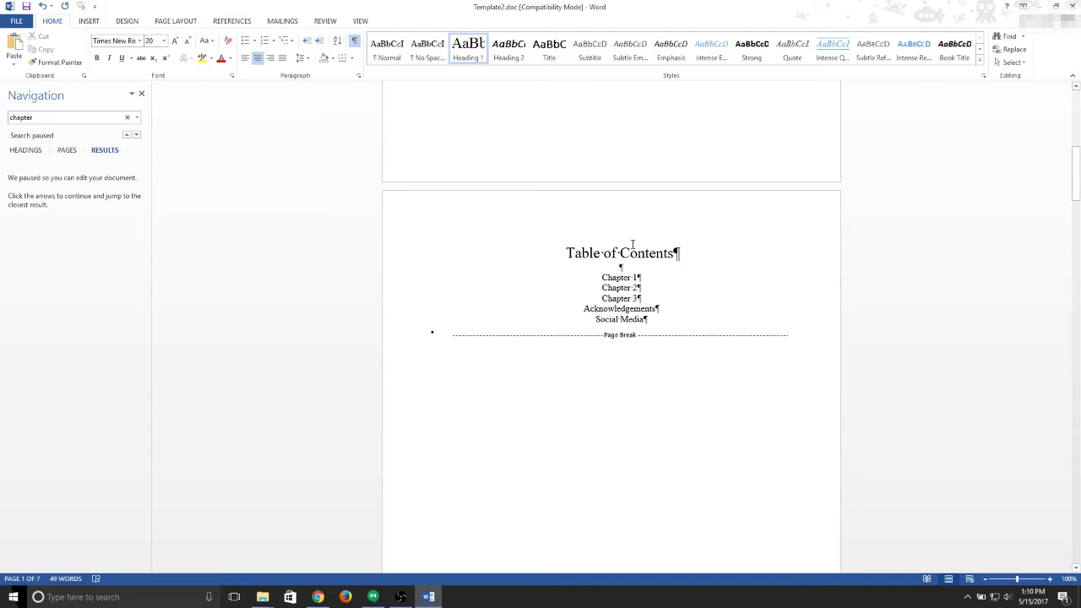
scroll(629, 244, "down", 1)
left_click_drag(602, 250, 639, 247)
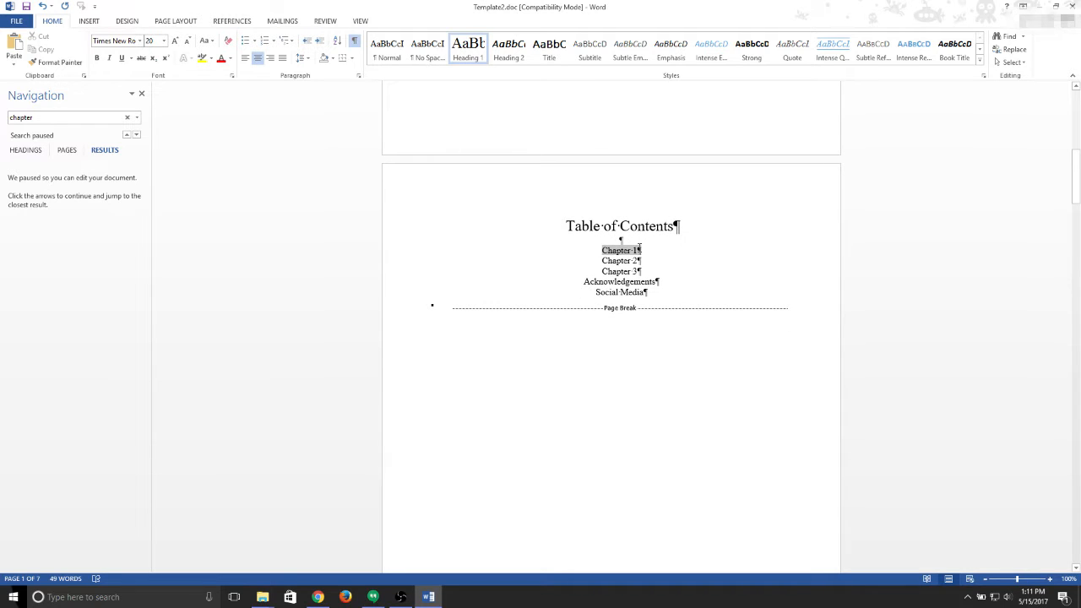
left_click(89, 20)
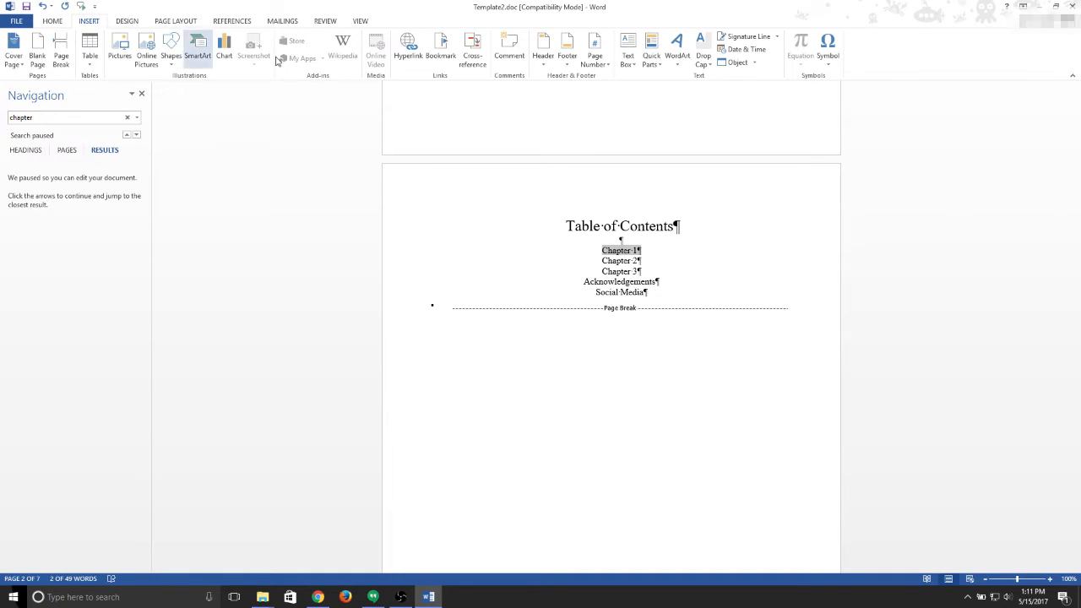
left_click(407, 49)
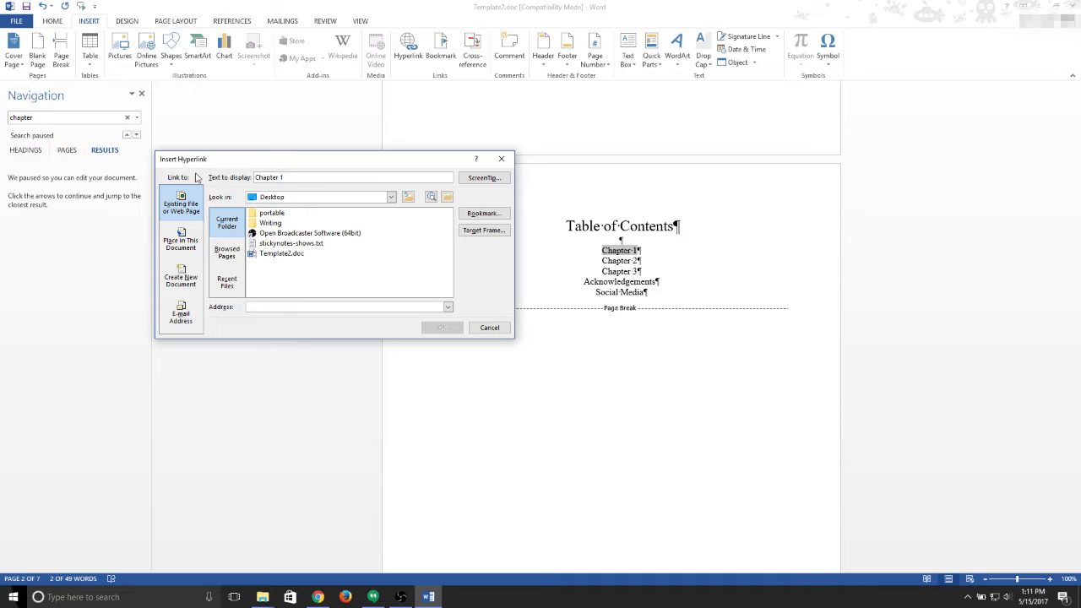
left_click(180, 241)
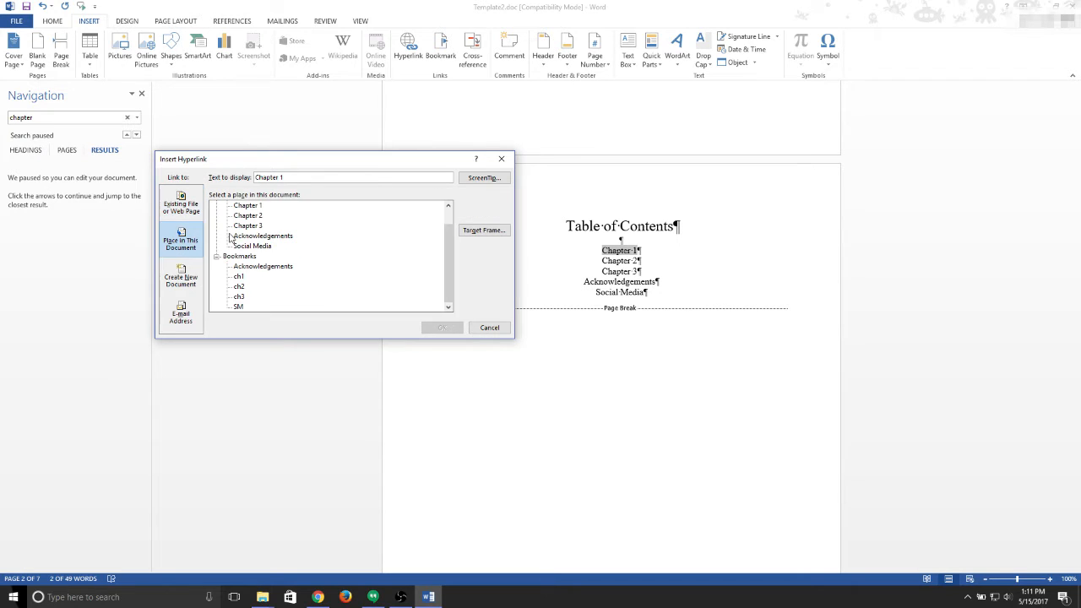
scroll(291, 253, "up", 1)
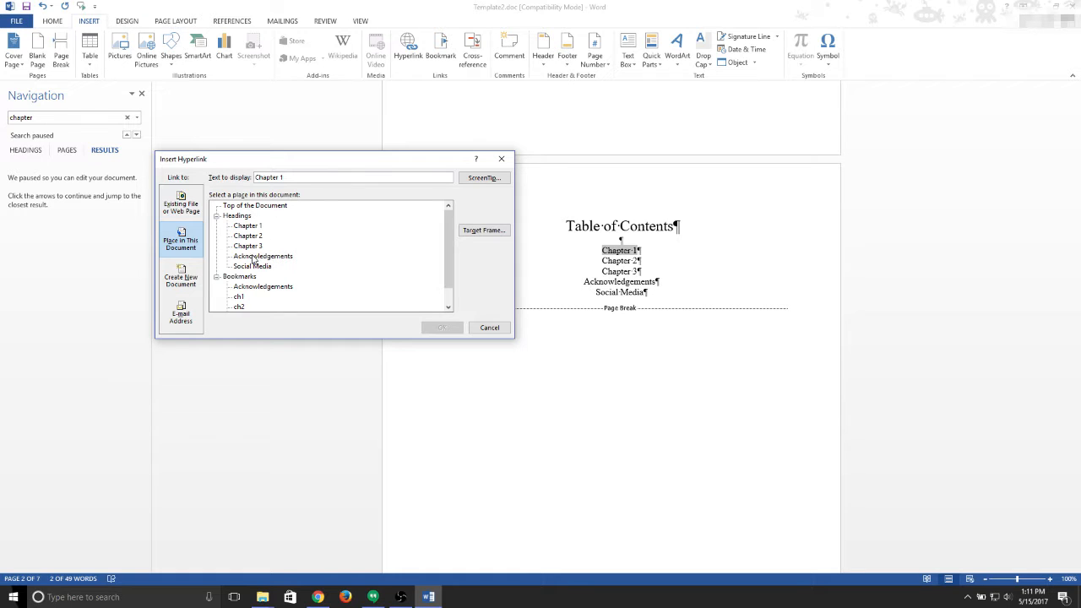
scroll(319, 280, "down", 1)
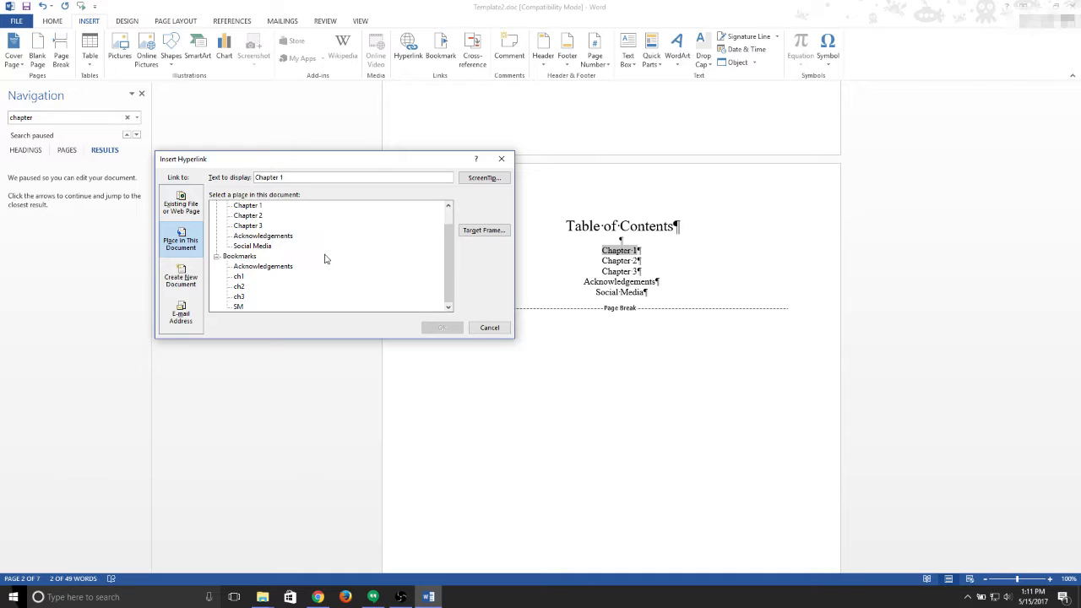
left_click(237, 277)
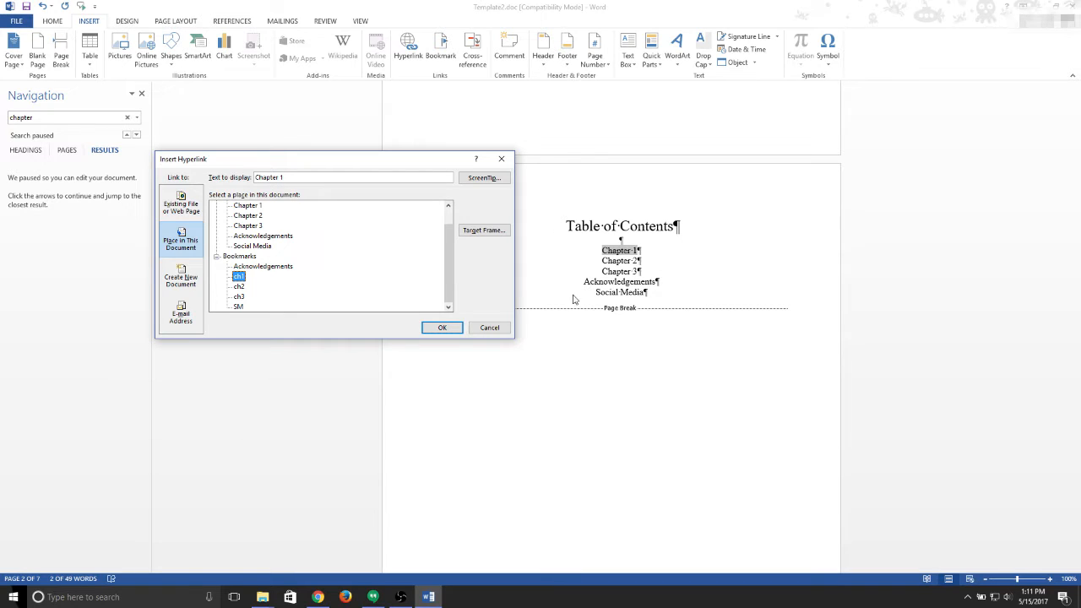
left_click(438, 328)
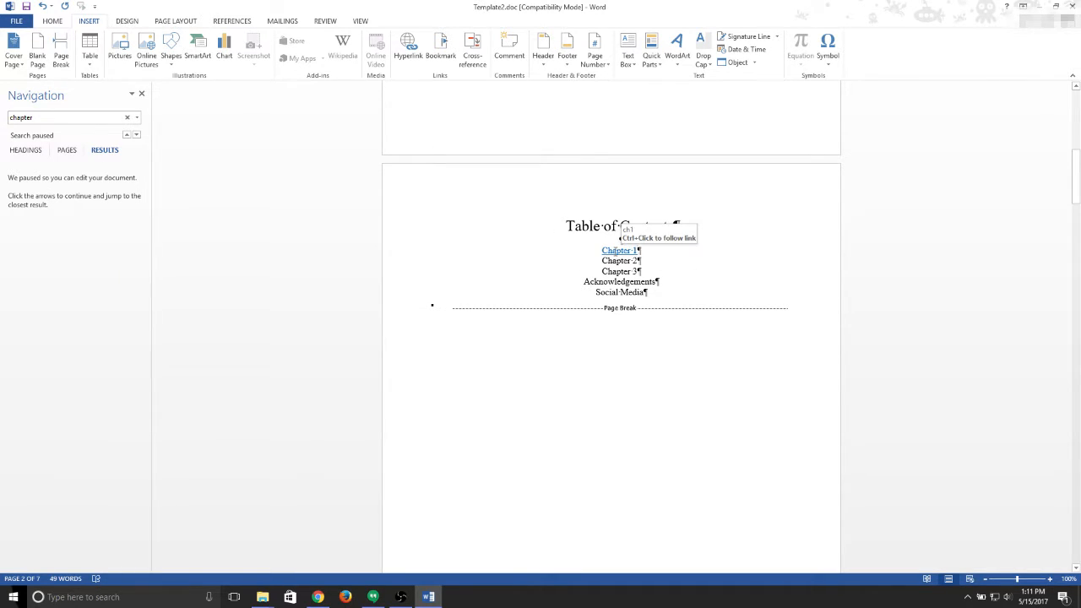
Hyperlink the "Chapter 2" entry in the table of contents to the Chapter 2 heading in this document
left_click_drag(599, 261, 640, 260)
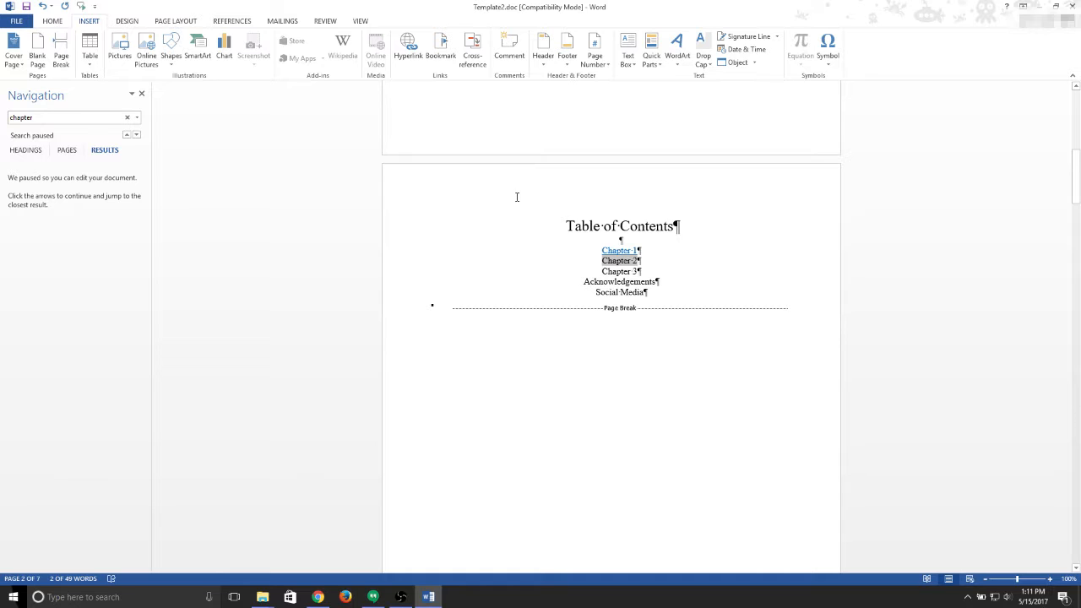
right_click(614, 264)
left_click(655, 399)
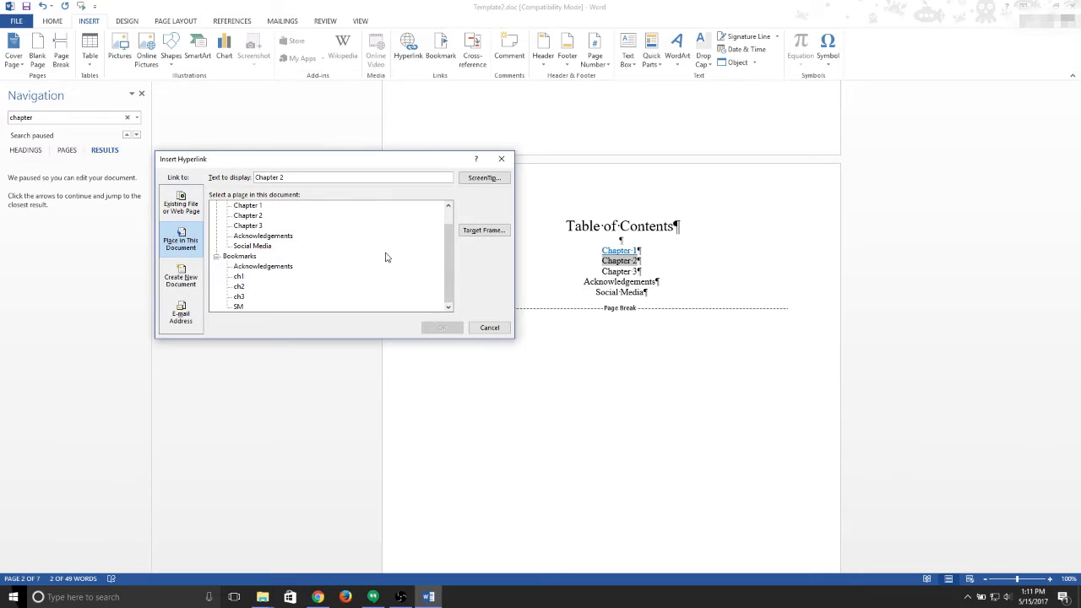
scroll(337, 243, "up", 1)
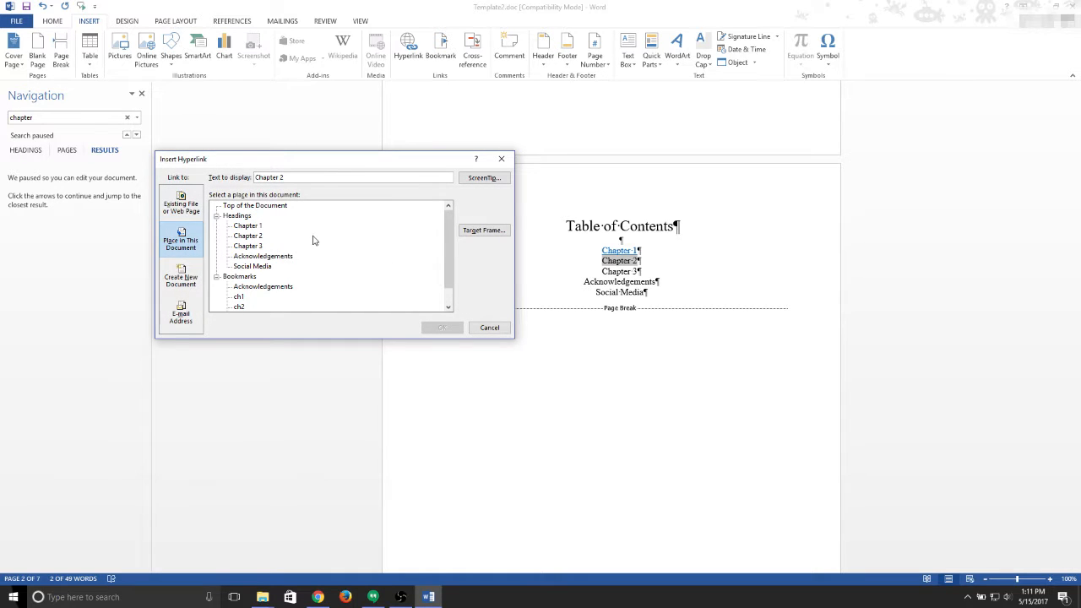
left_click(243, 239)
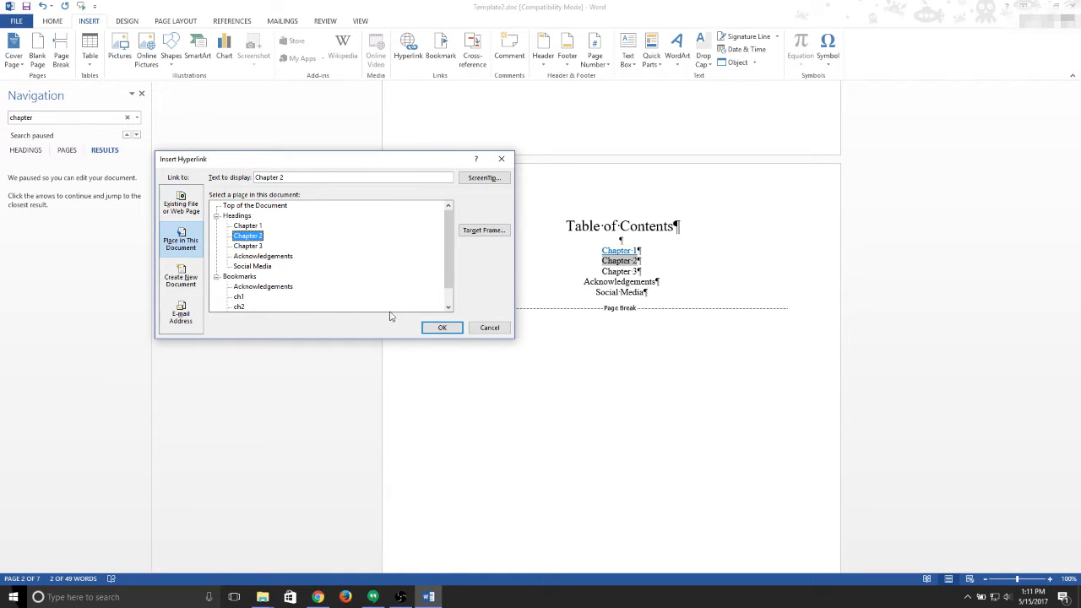
left_click(440, 328)
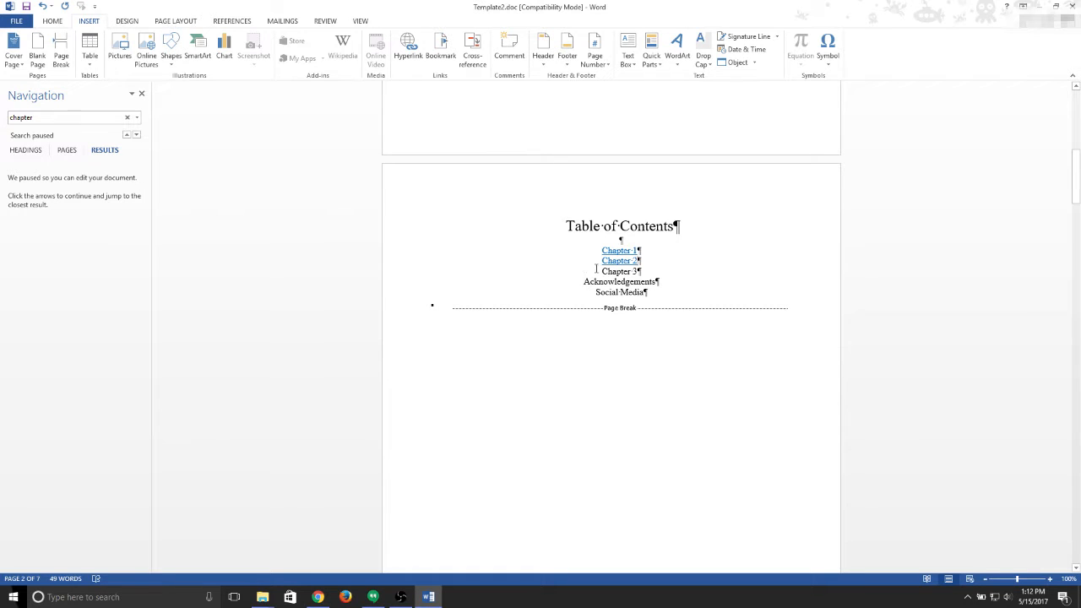
Hyperlink the "Chapter 3" entry in the table of contents to the ch3 bookmark
left_click_drag(620, 270, 641, 271)
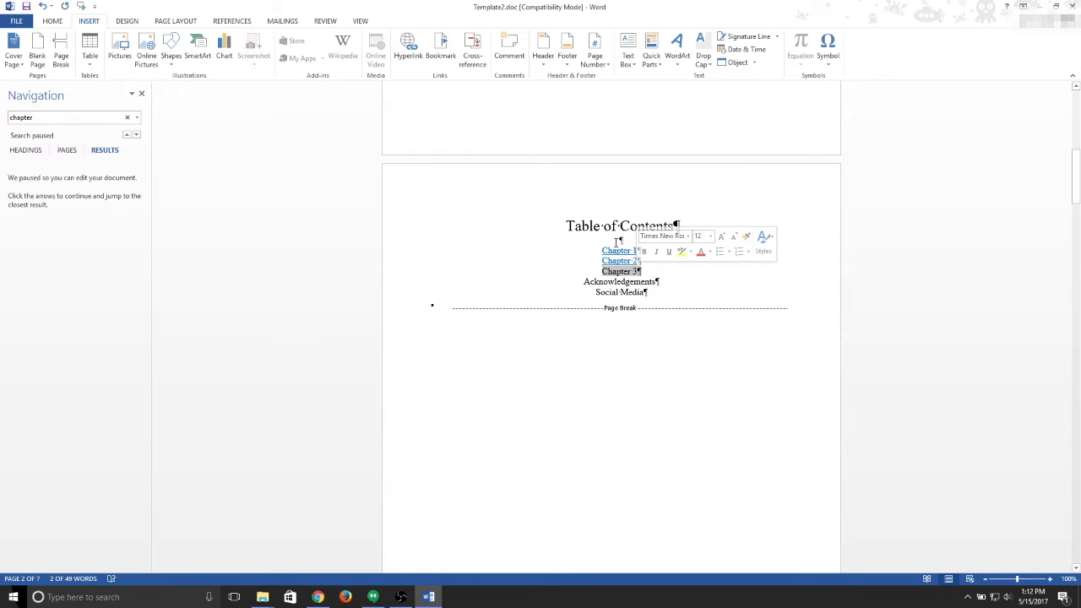
right_click(614, 275)
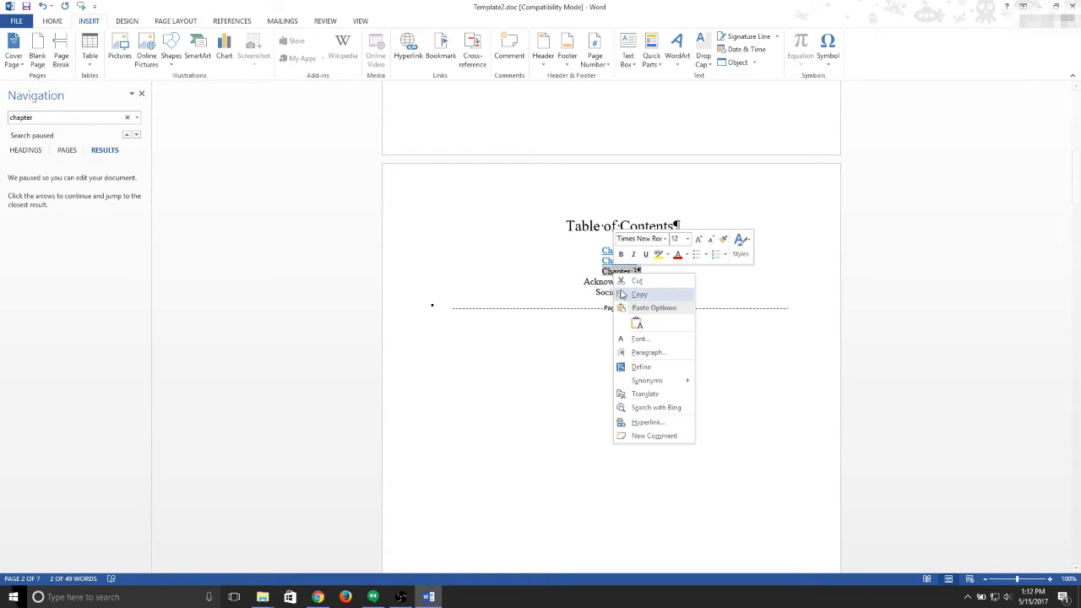
left_click(650, 421)
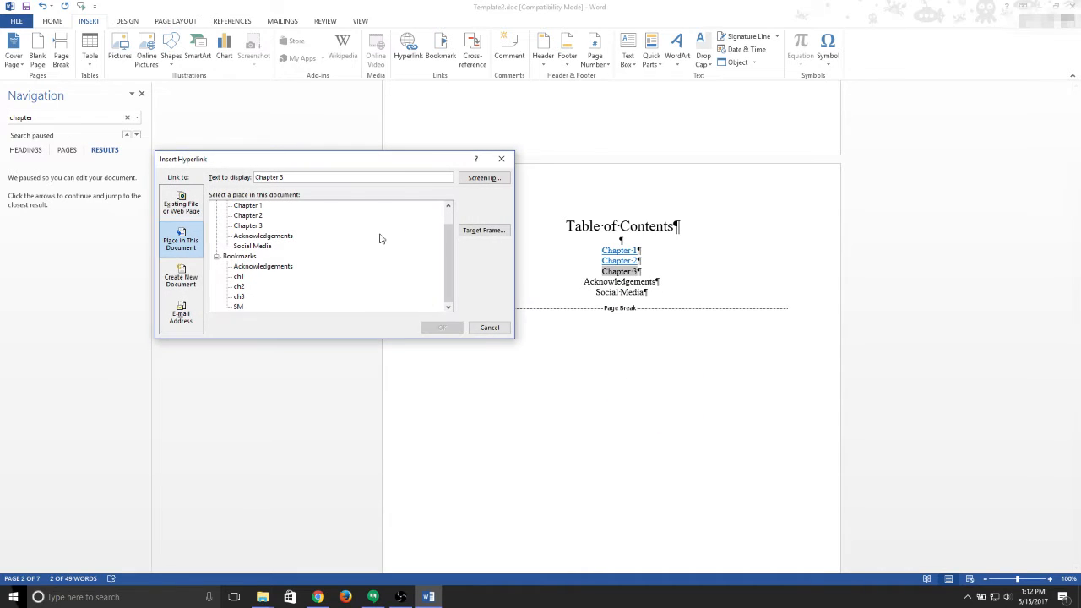
left_click(239, 297)
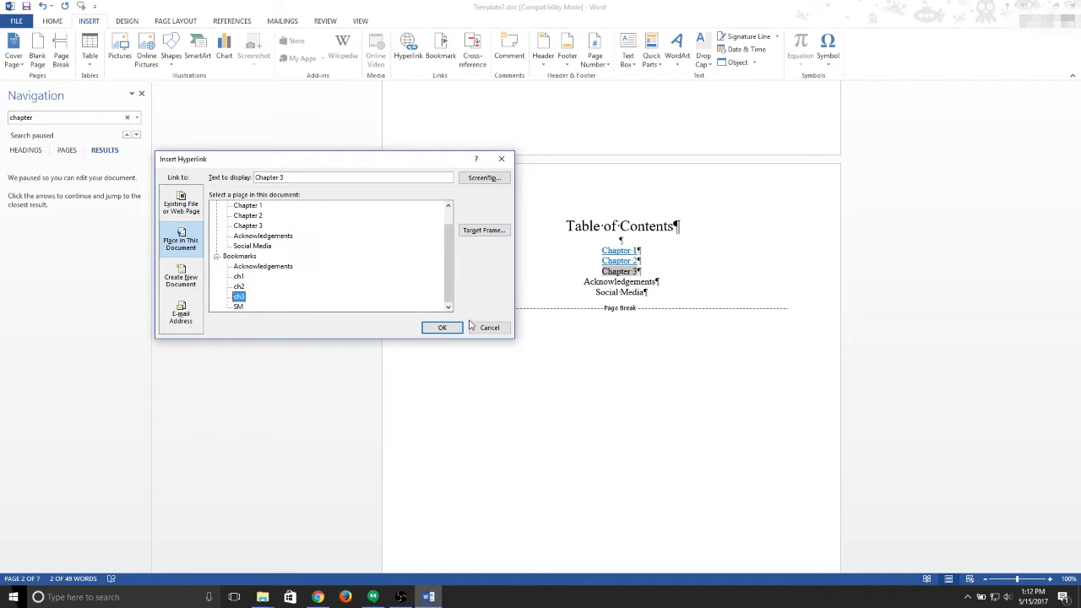
left_click(428, 329)
Hyperlink the "Acknowledgements" entry in the table of contents to the Acknowledgements bookmark
left_click_drag(577, 282, 661, 282)
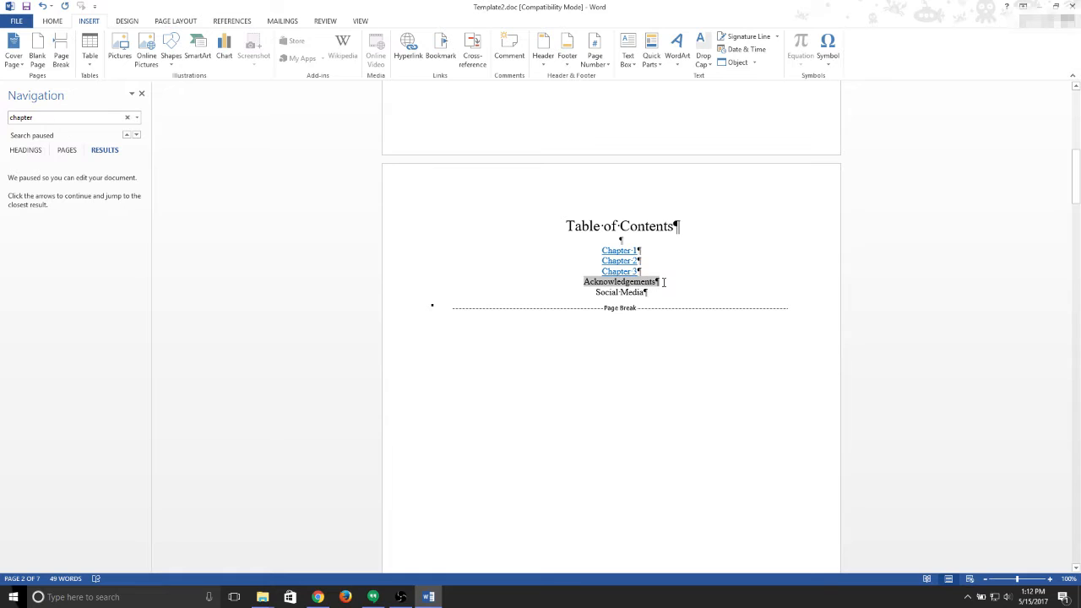
right_click(636, 287)
left_click(667, 430)
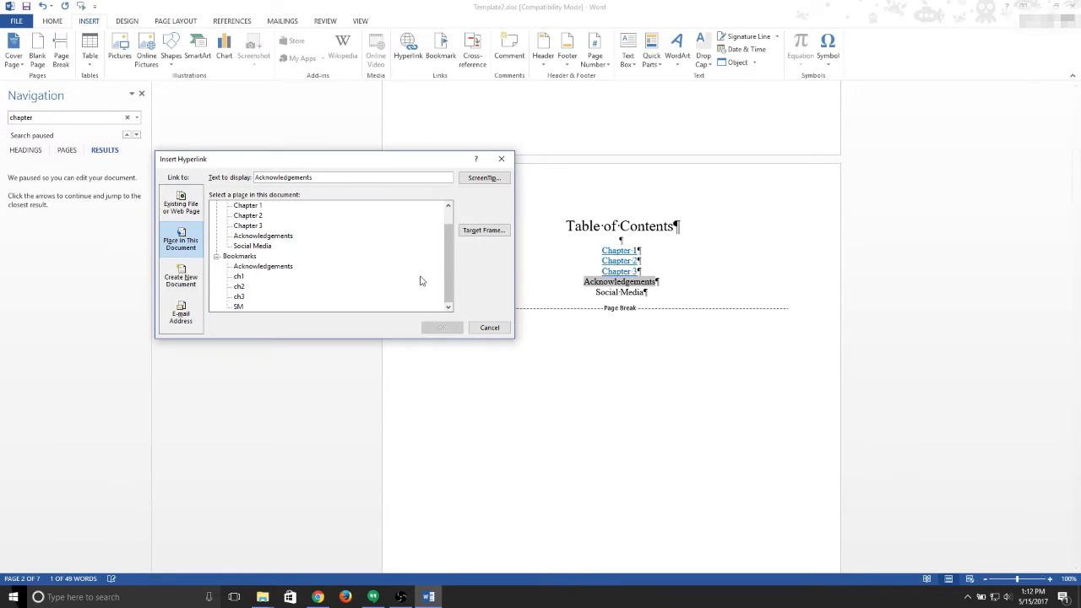
left_click(275, 266)
left_click(443, 329)
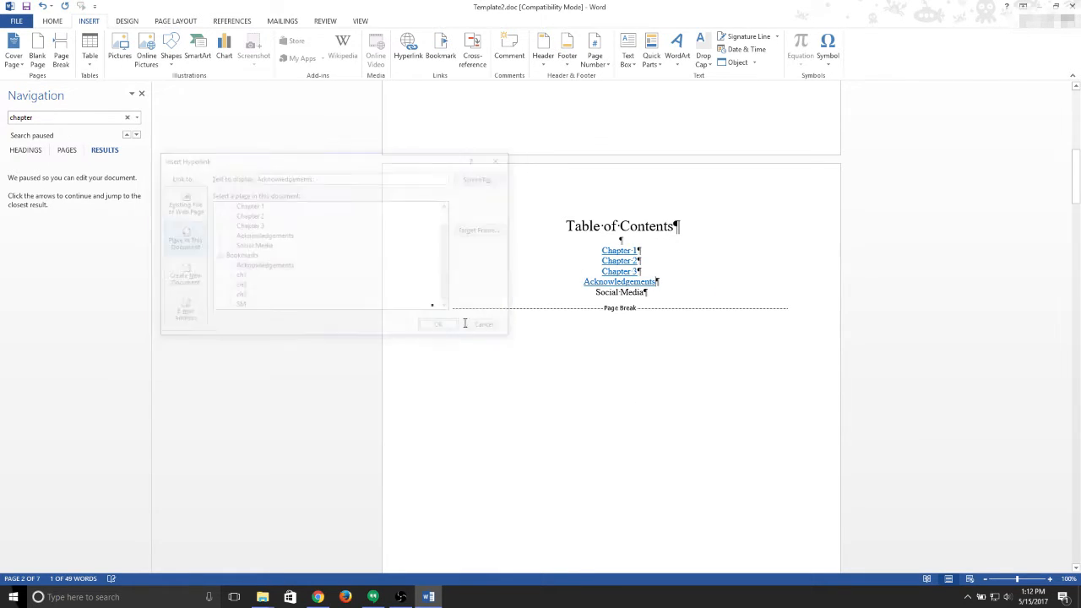
Hyperlink the "Social Media" entry in the table of contents to the SM bookmark
left_click_drag(586, 294, 649, 292)
right_click(637, 292)
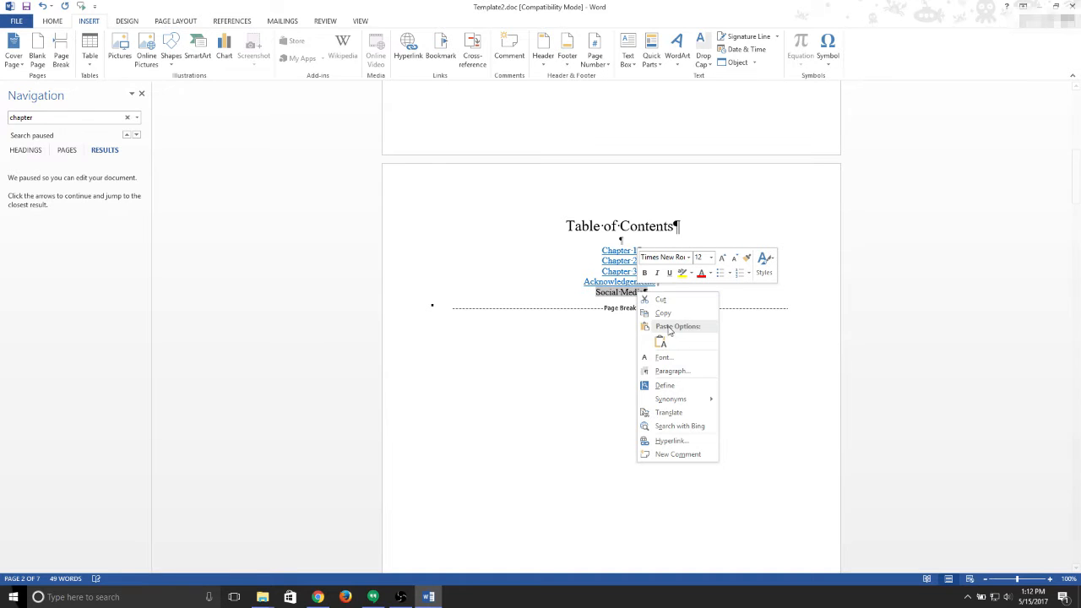
left_click(671, 440)
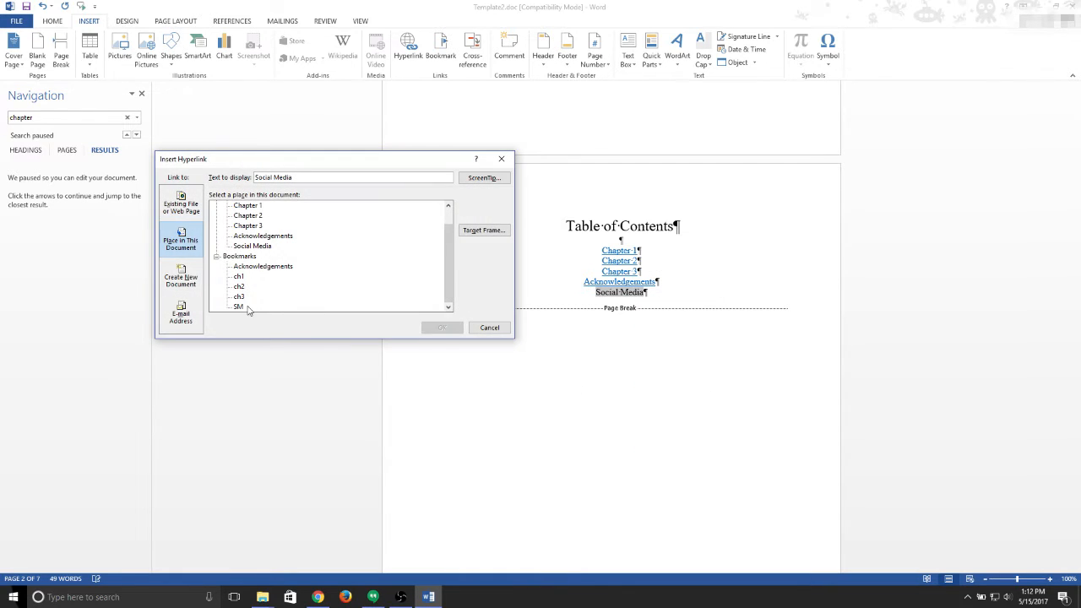
left_click(238, 306)
left_click(443, 331)
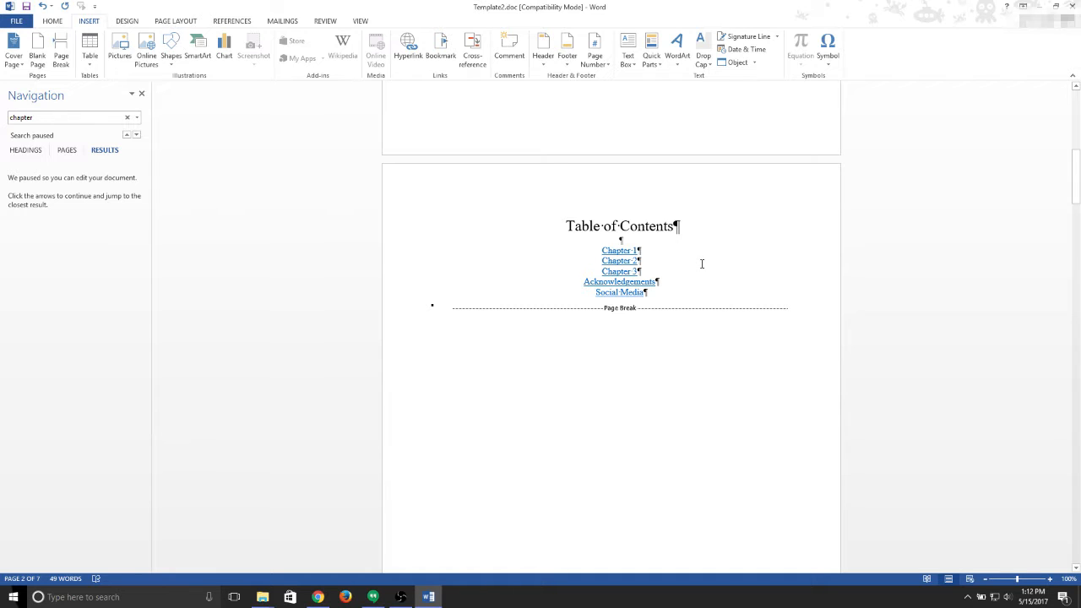
Follow the Chapter 1 and Chapter 2 links in the table of contents to check where each one leads
left_click(616, 252, "ctrl")
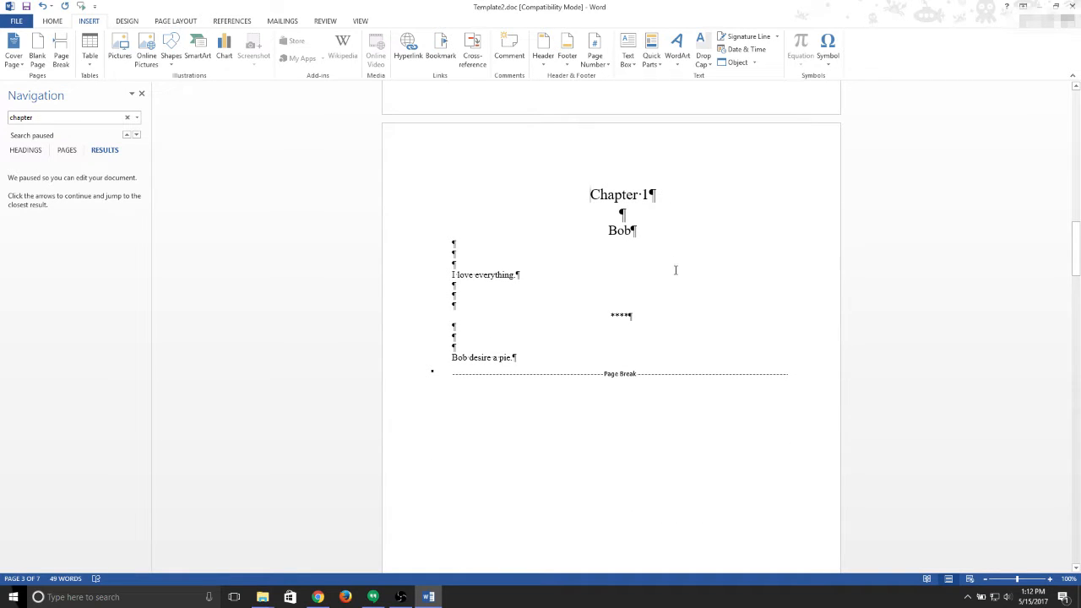
scroll(678, 247, "up", 2)
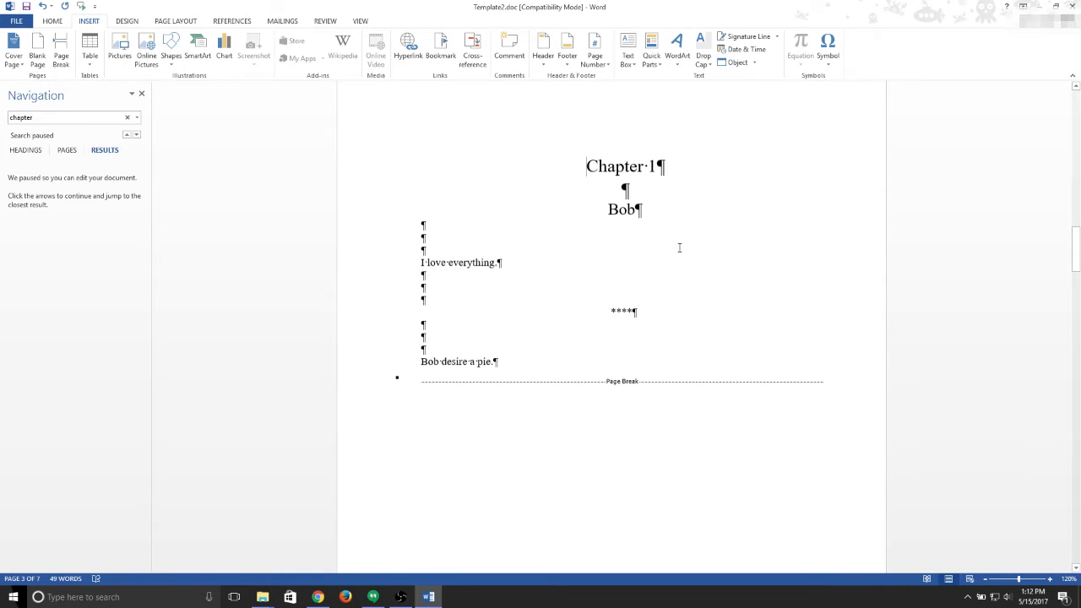
scroll(679, 248, "down", 2)
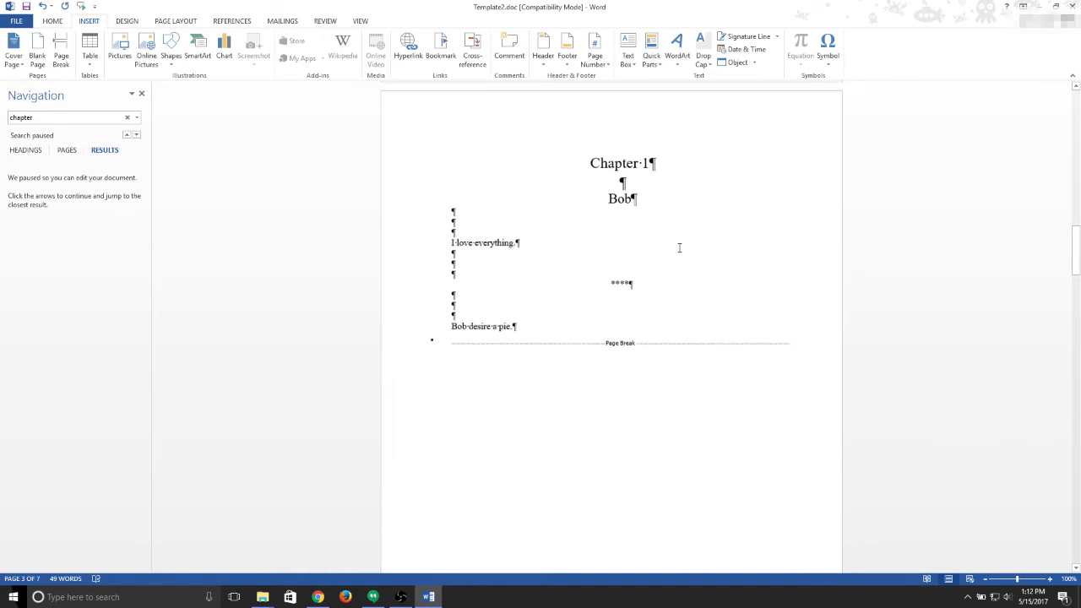
scroll(667, 253, "up", 15)
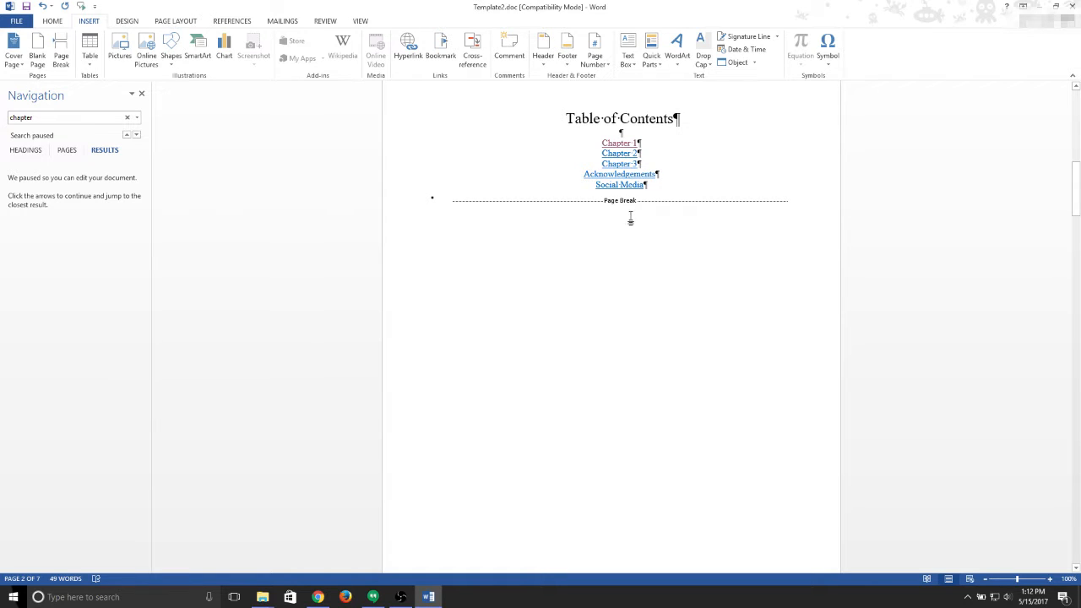
left_click(621, 160, "ctrl")
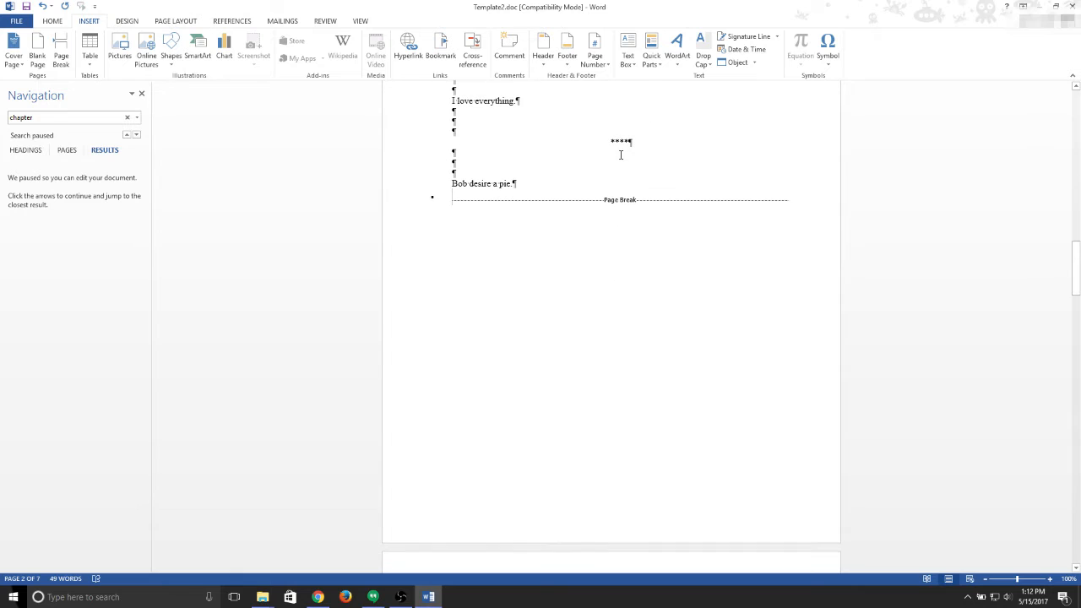
scroll(621, 156, "up", 3)
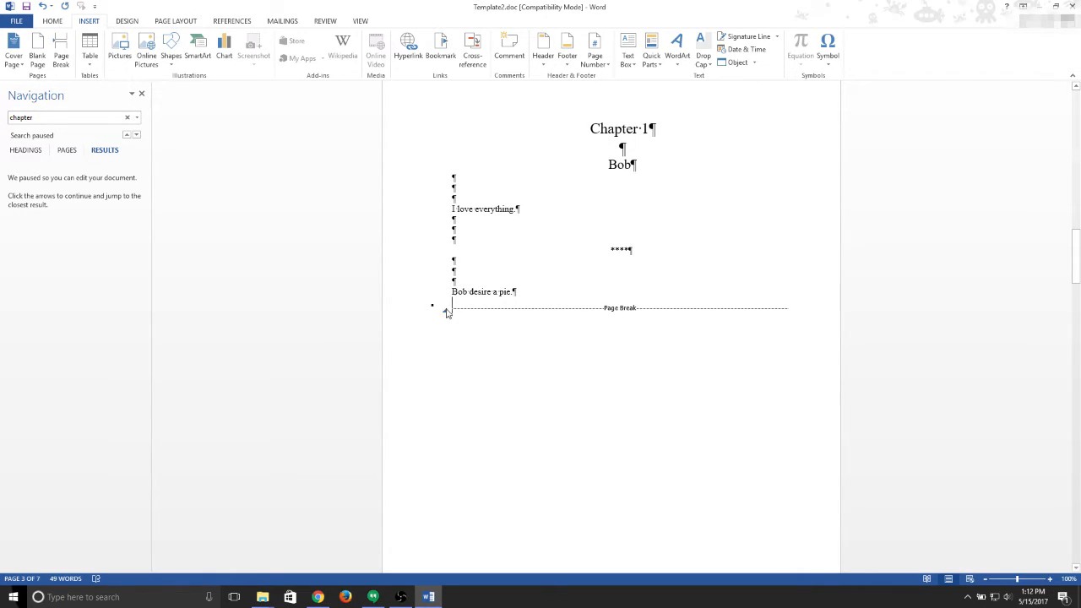
Follow the Chapter 3 link in the table of contents to check where it leads, and return to the table of contents
scroll(461, 306, "down", 5)
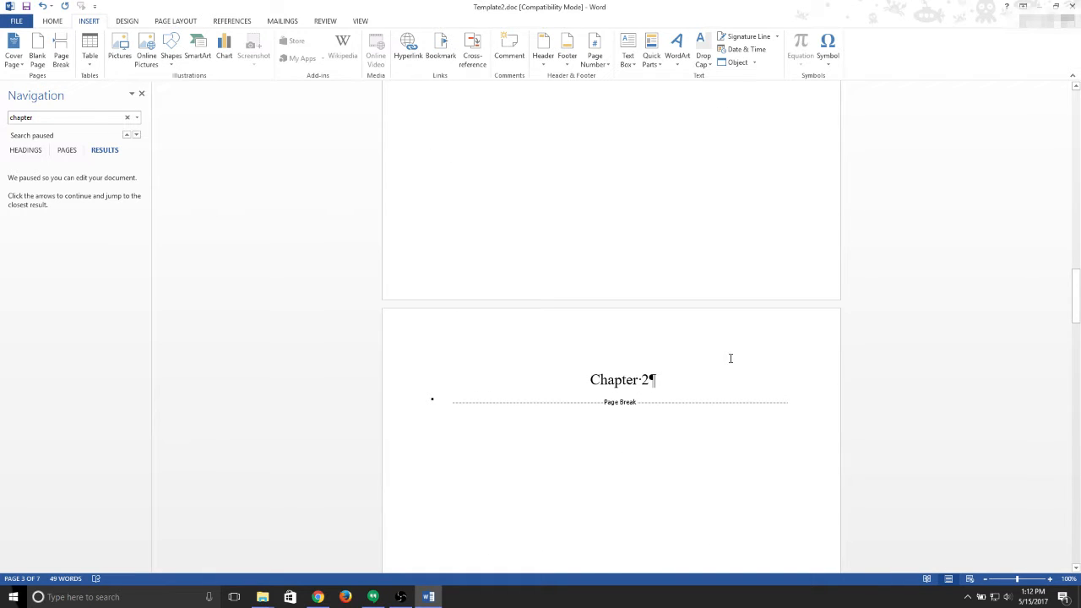
scroll(819, 322, "up", 6)
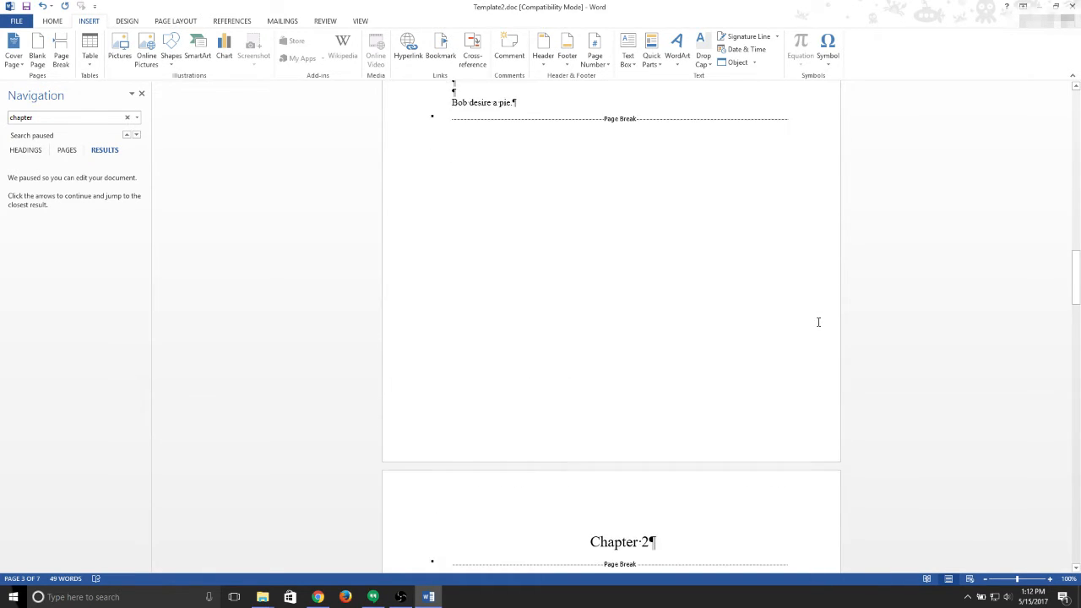
scroll(808, 326, "up", 6)
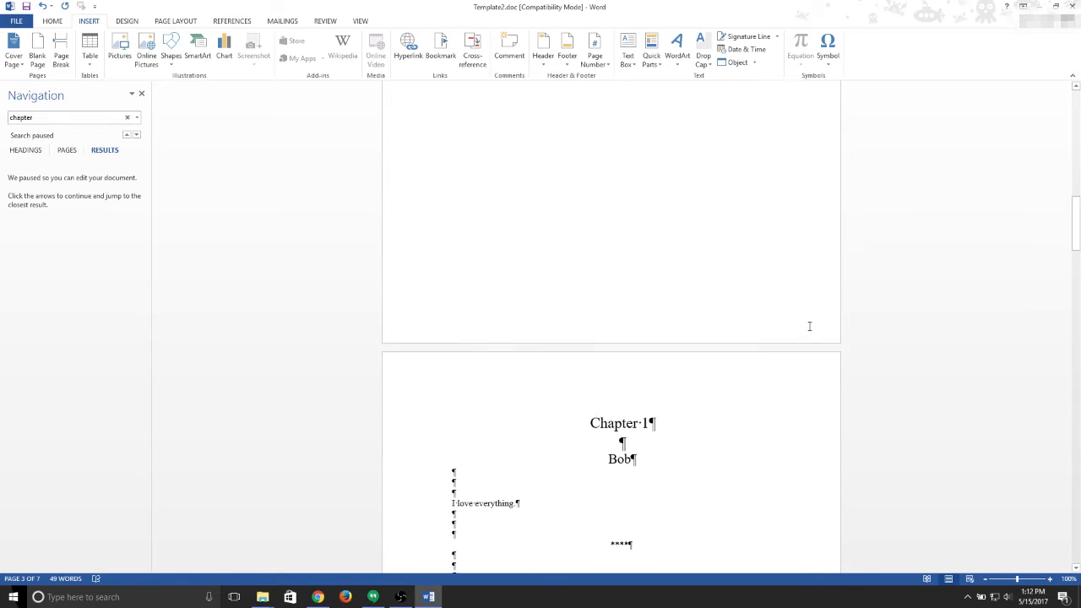
scroll(809, 326, "up", 3)
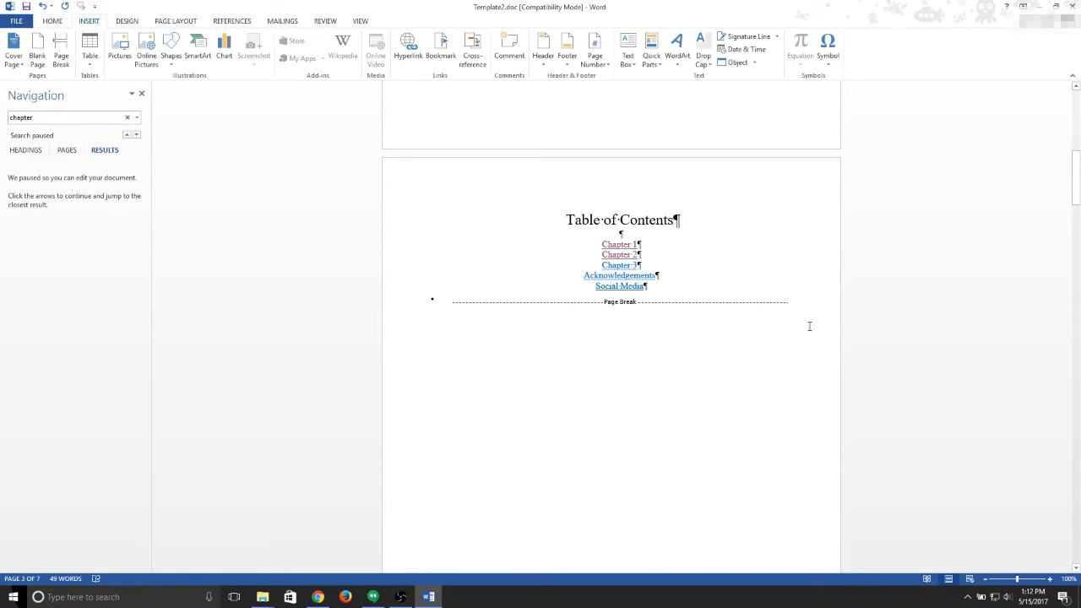
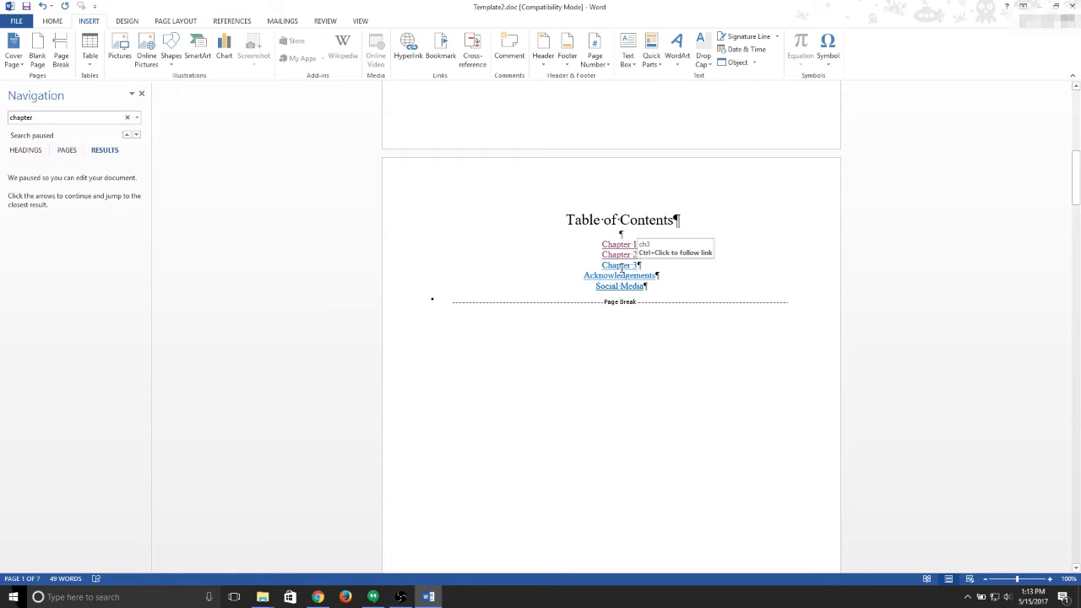
left_click(618, 266, "ctrl")
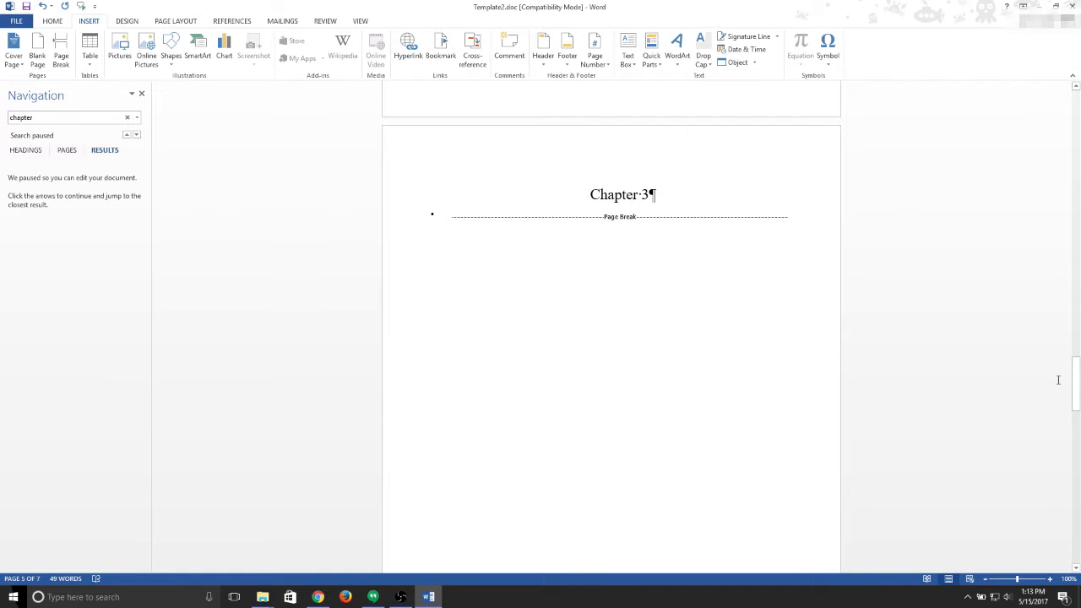
left_click_drag(1075, 381, 1075, 165)
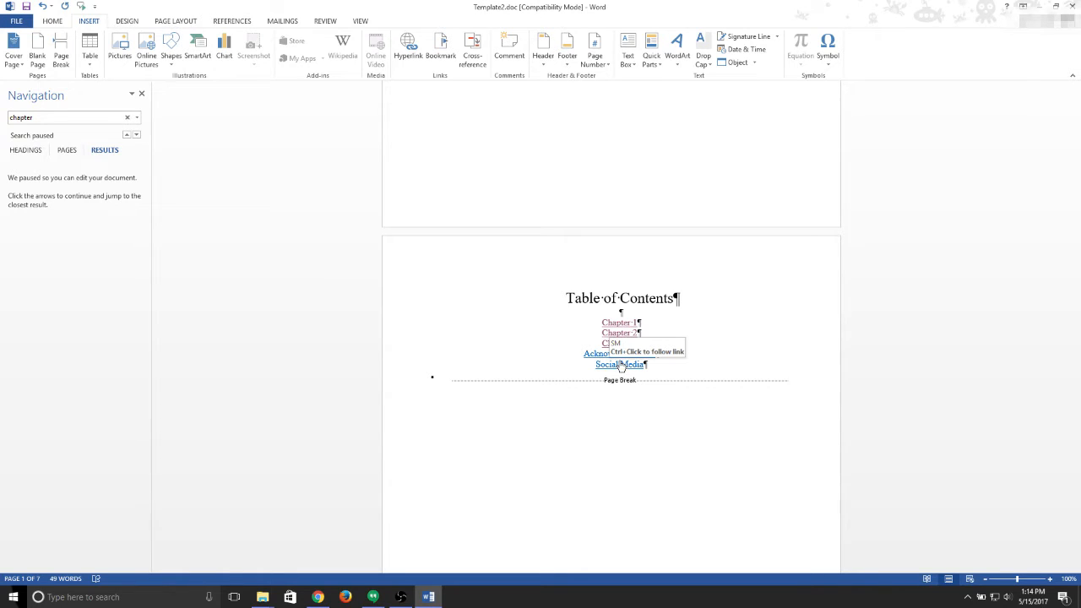
Search the document for "chapter" and go through the results to the Chapter 3 heading
left_click(51, 118)
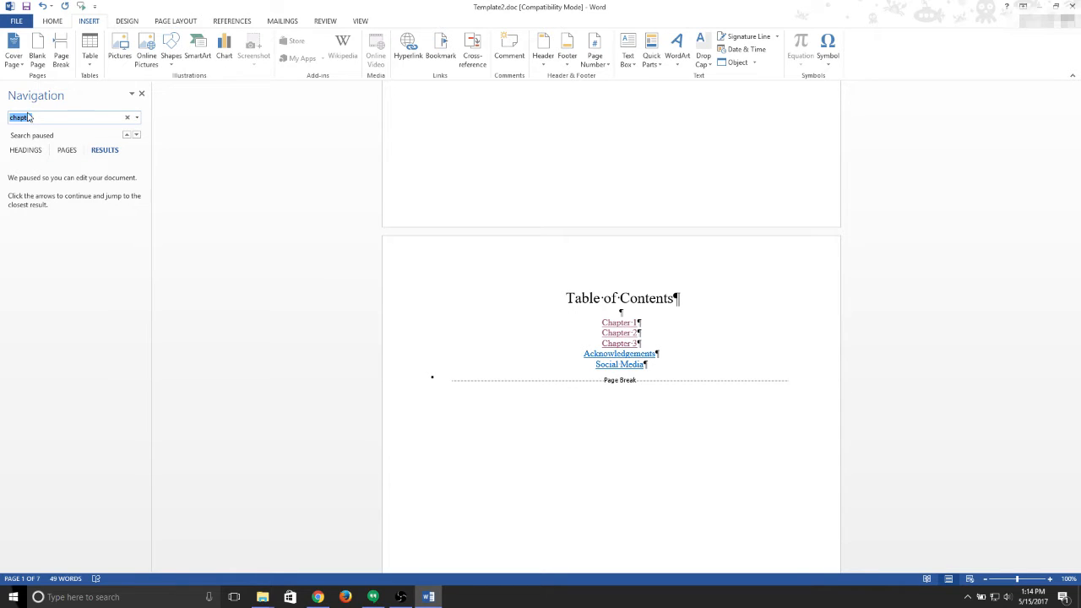
key("Return")
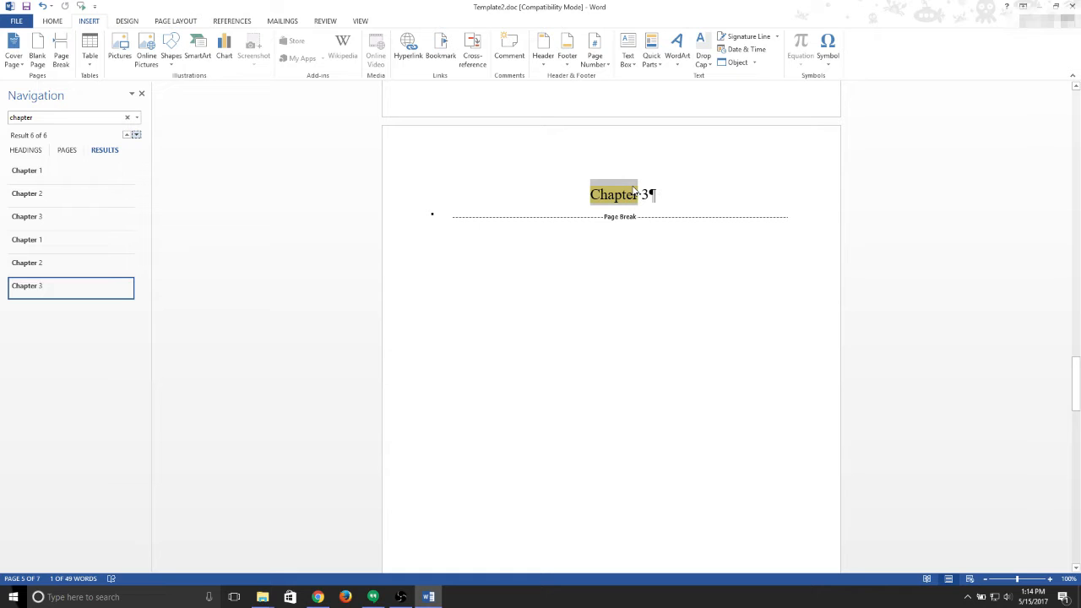
left_click_drag(1074, 384, 1074, 118)
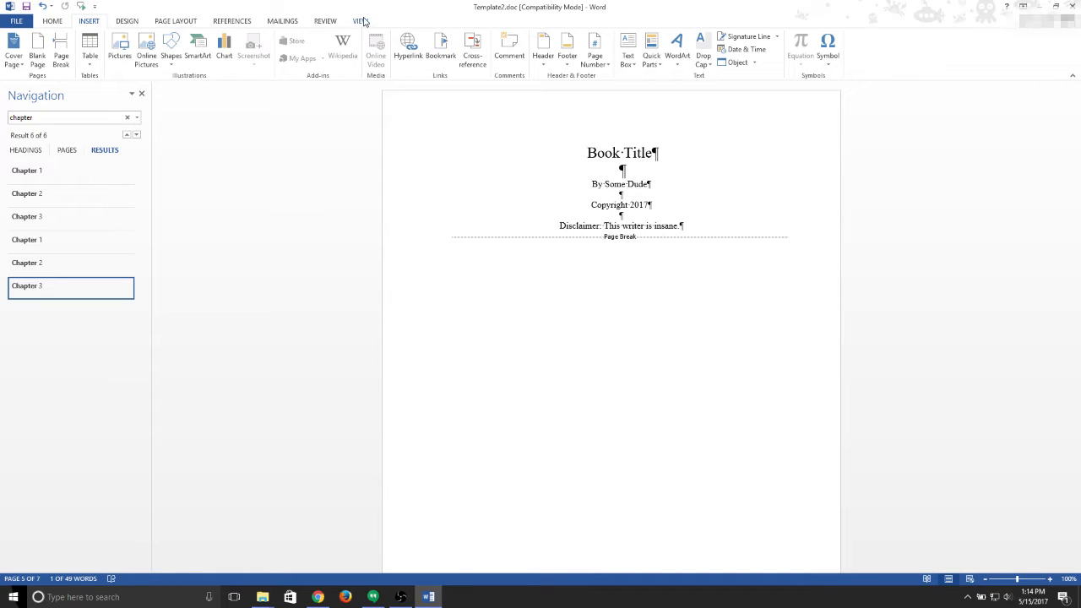
Show the hidden bookmarks in the document's bookmark list and delete the _Chapter_2 bookmark
left_click(439, 50)
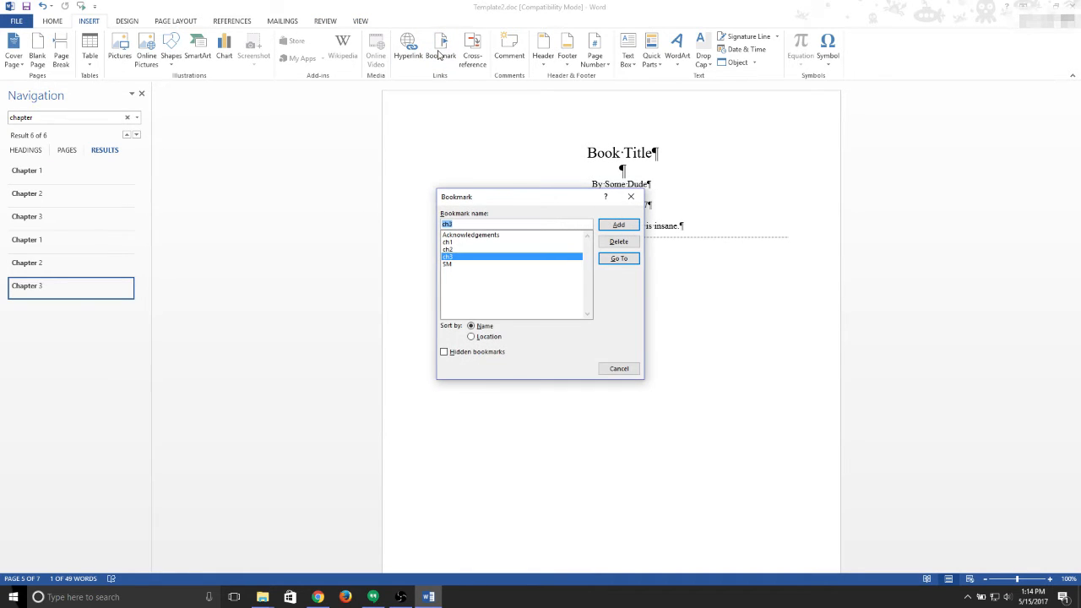
left_click(445, 353)
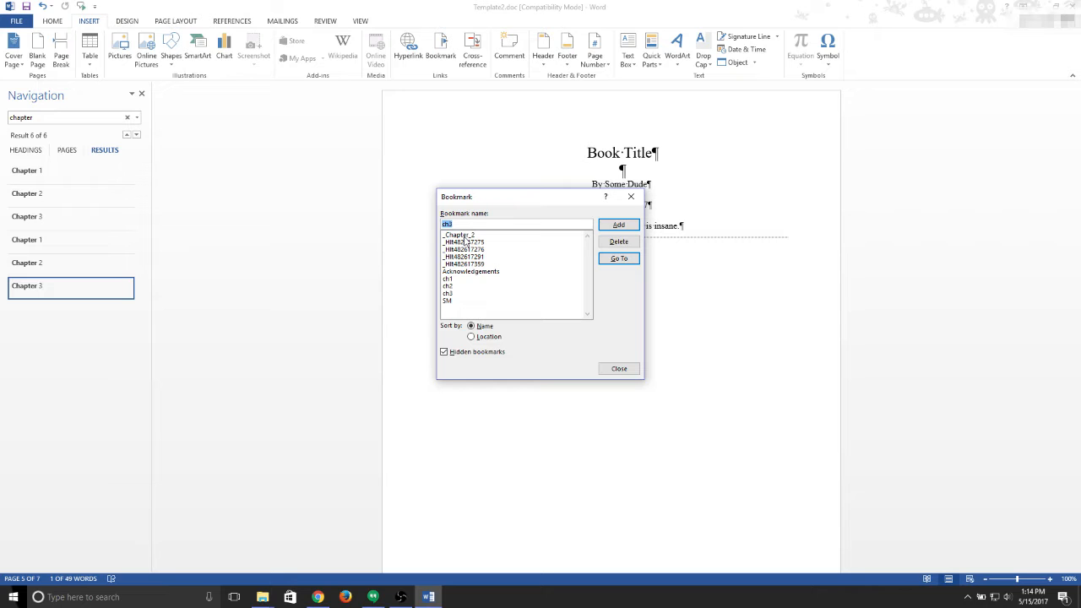
left_click(462, 235)
left_click(618, 241)
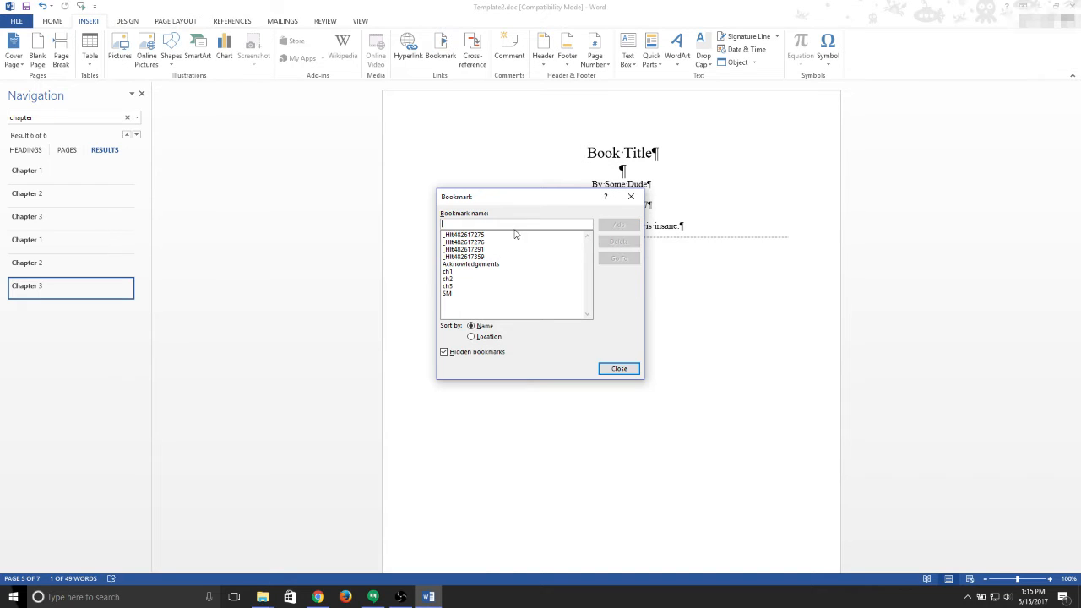
Delete the four hidden _Hlt bookmarks, keeping only Acknowledgements, ch1, ch2, ch3 and SM, and turn off the display of hidden bookmarks
left_click(490, 236)
left_click(618, 241)
left_click(533, 237)
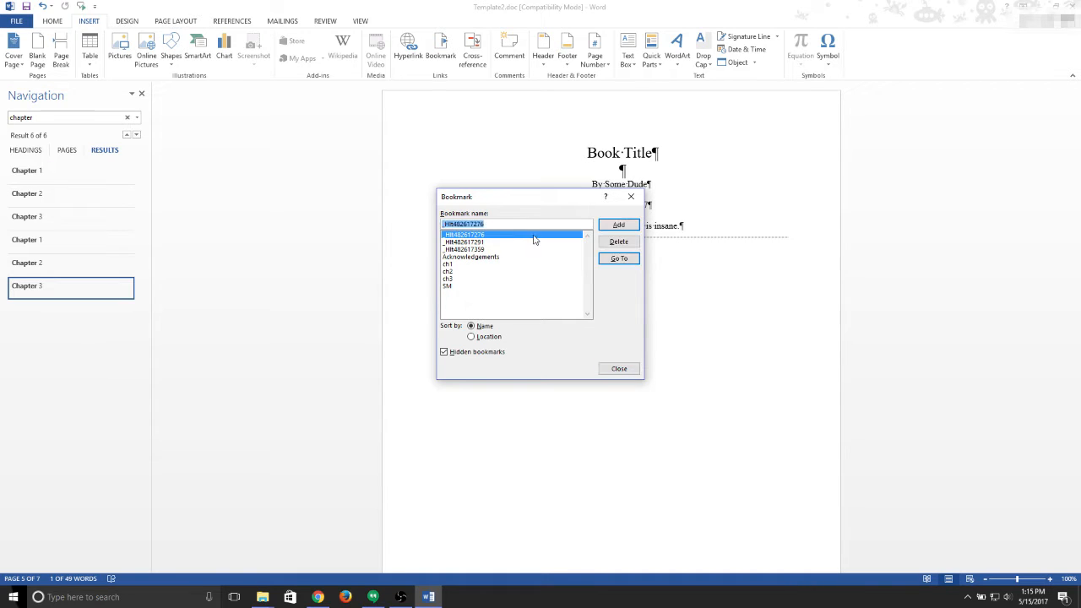
left_click(618, 242)
left_click(517, 236)
left_click(618, 241)
left_click(507, 235)
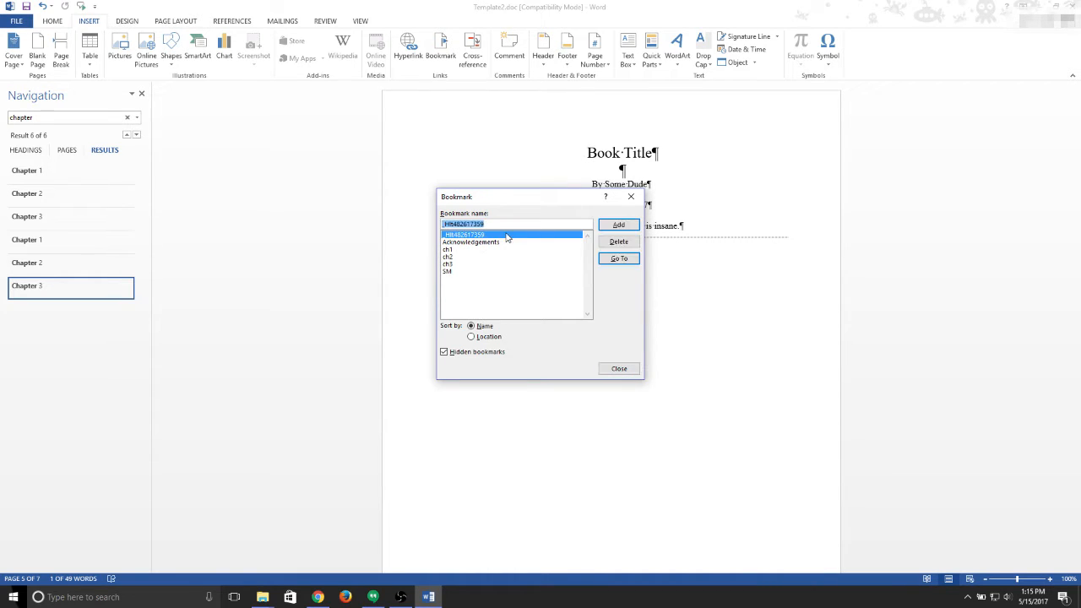
left_click(615, 242)
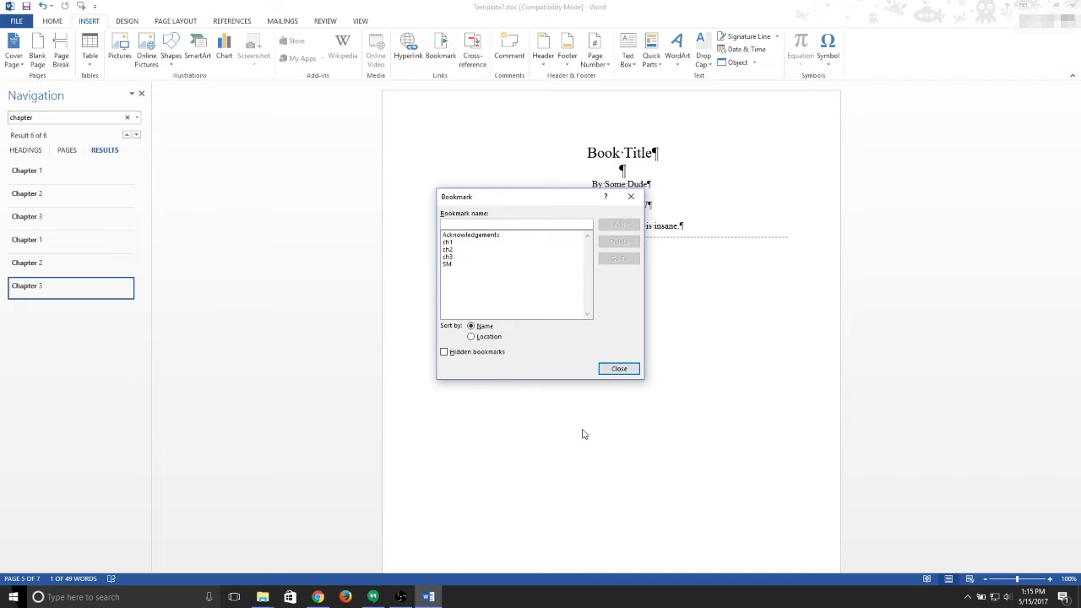
left_click(619, 369)
Add the line "Check out my twitter!" below the Social Media heading on the last page
scroll(779, 244, "down", 4)
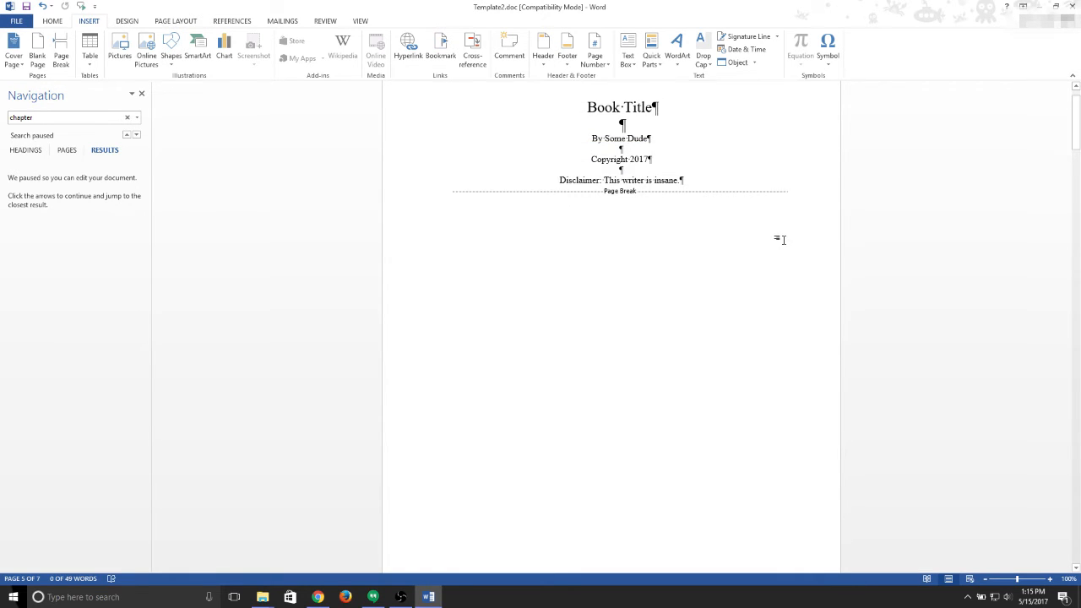
scroll(779, 243, "down", 4)
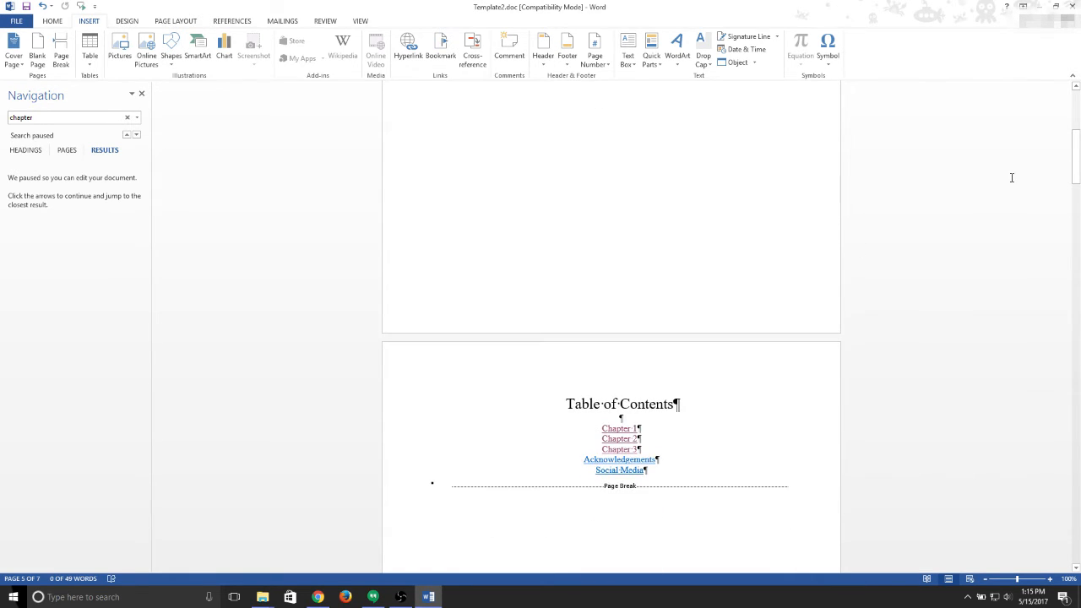
left_click_drag(1076, 166, 1058, 456)
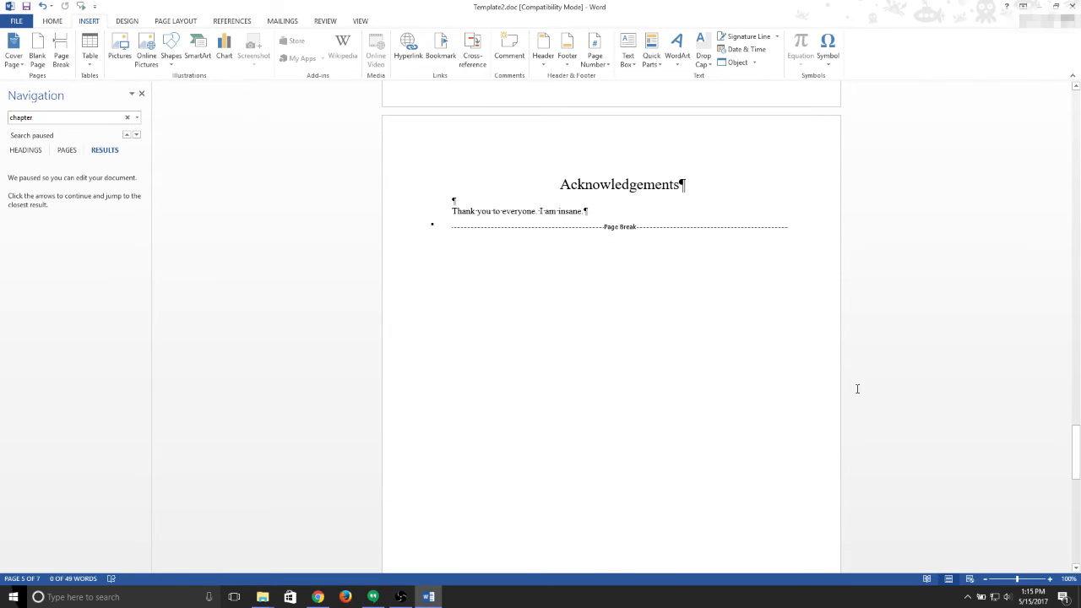
left_click(670, 316)
scroll(671, 316, "down", 10)
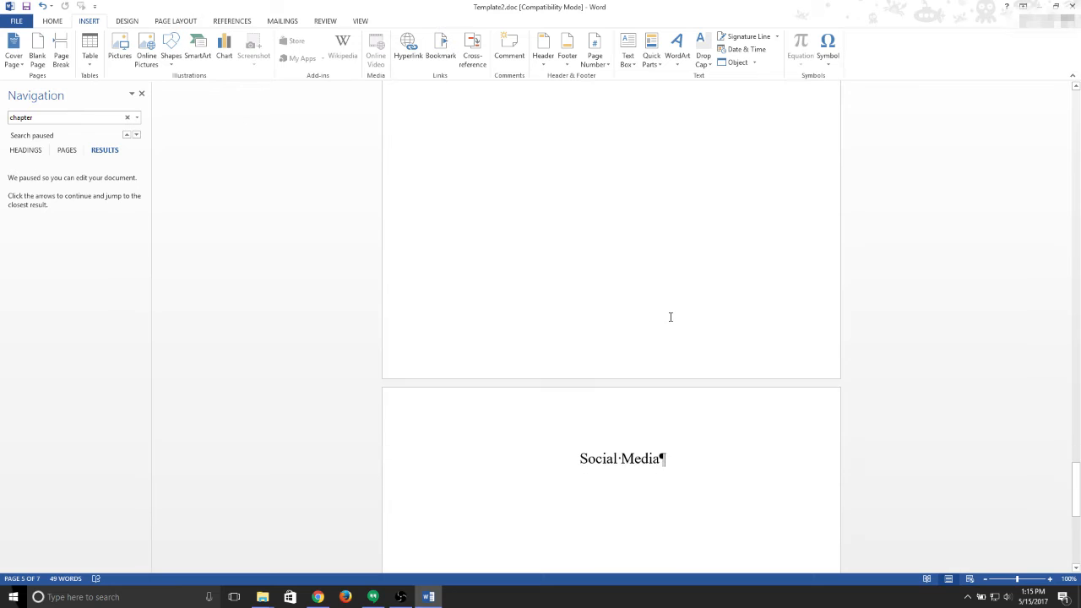
scroll(670, 317, "down", 2)
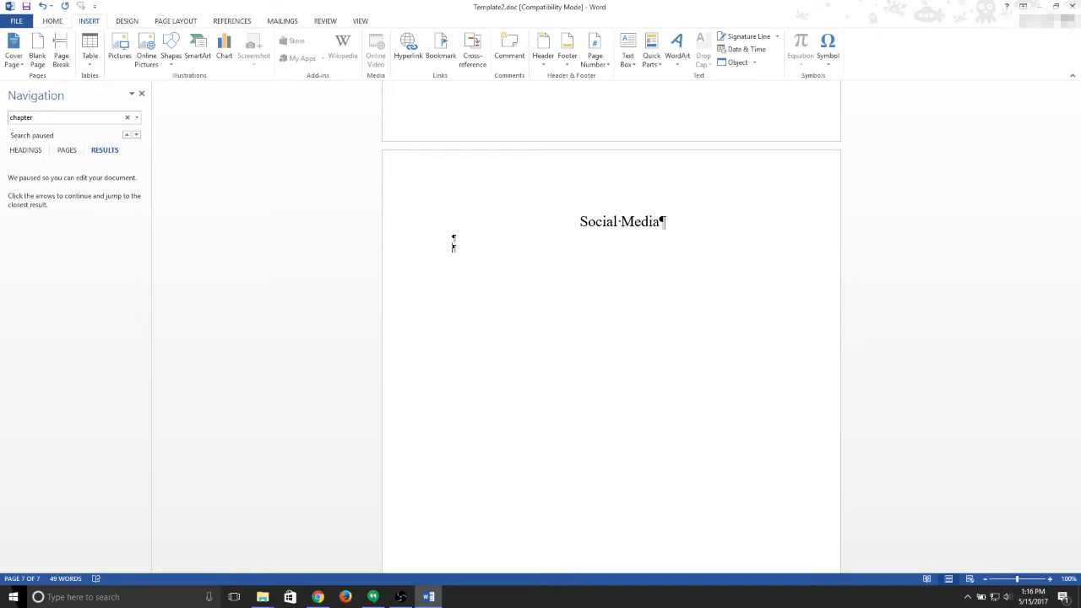
type("Check out my twitter!")
left_click_drag(504, 247, 529, 248)
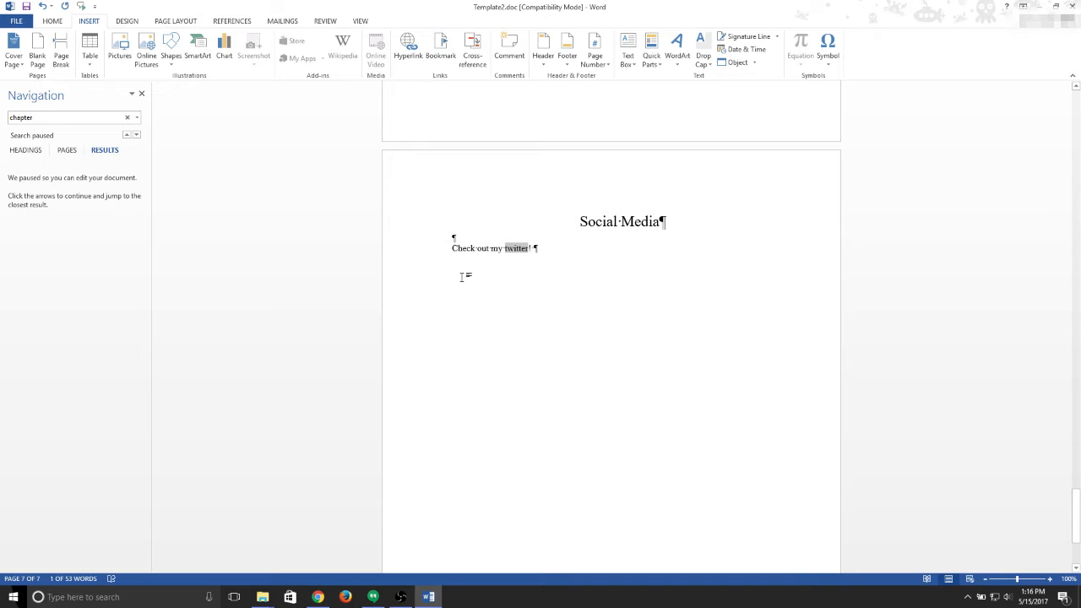
left_click(579, 252)
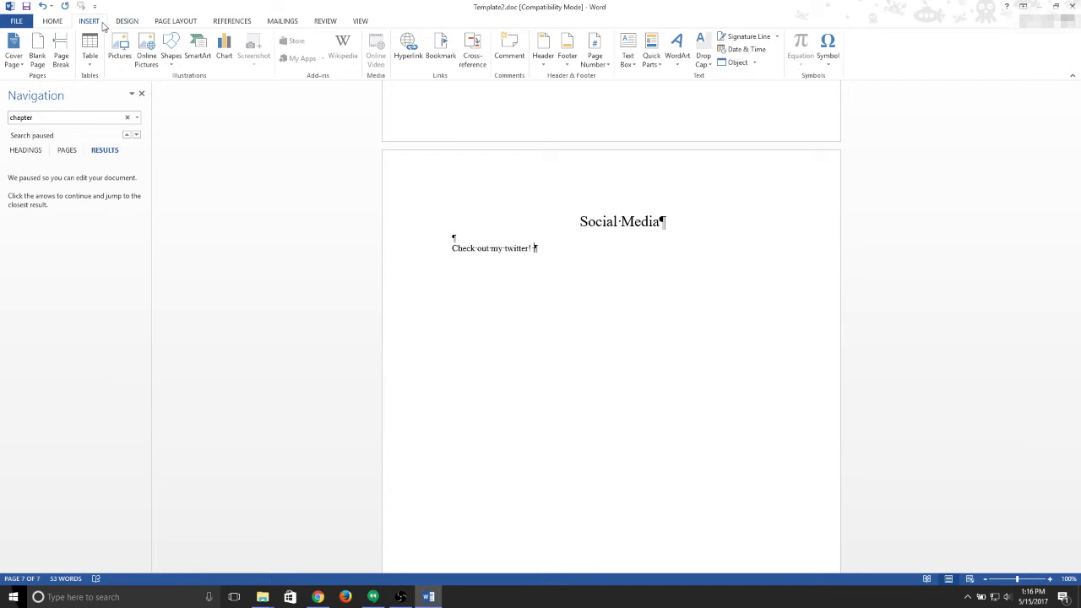
left_click(113, 48)
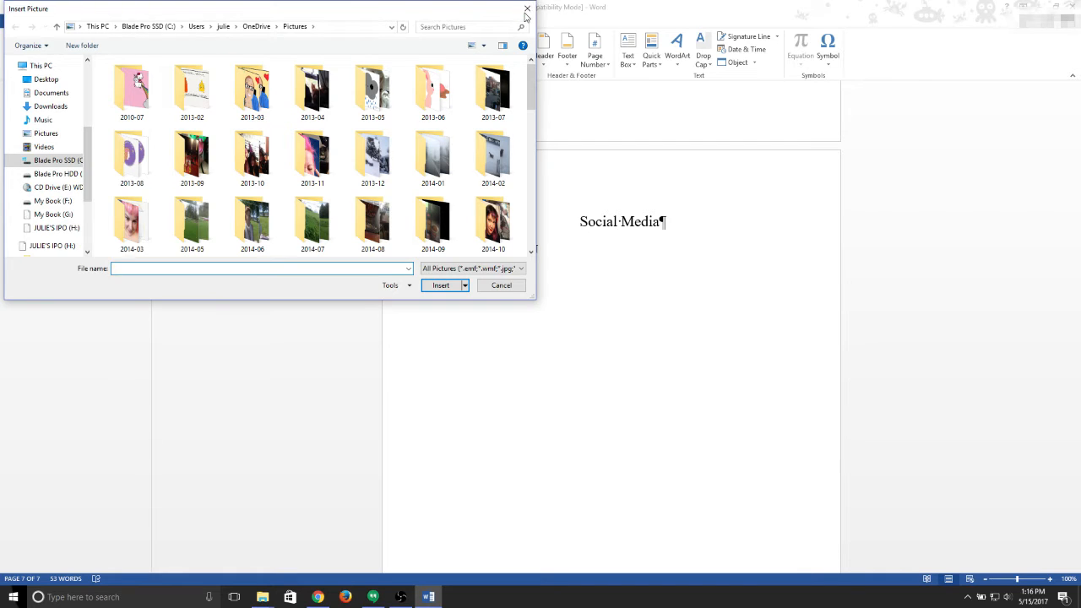
left_click(525, 9)
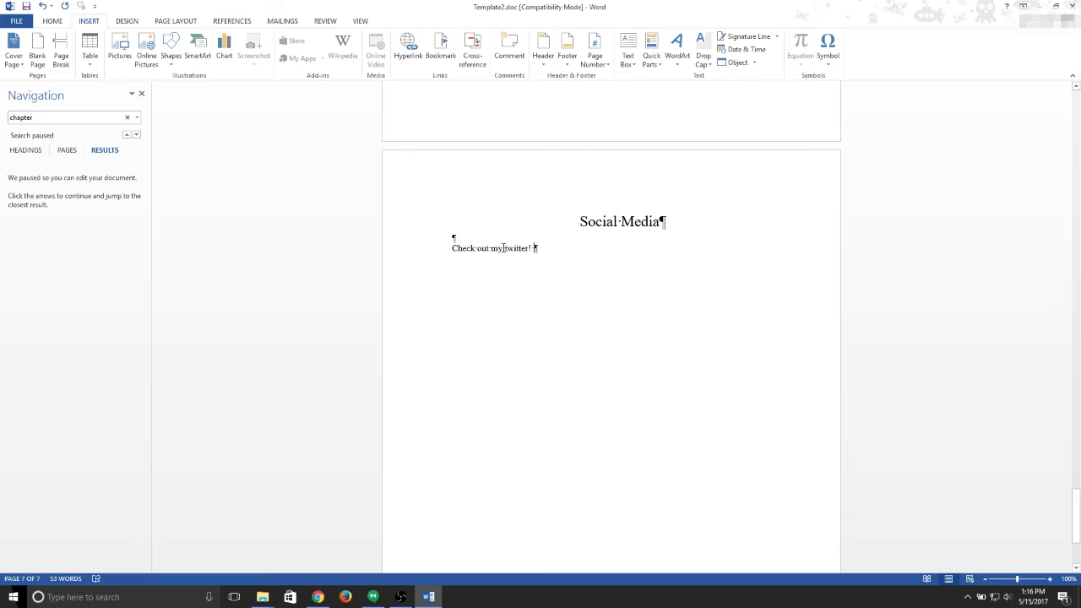
left_click_drag(504, 247, 531, 246)
right_click(516, 248)
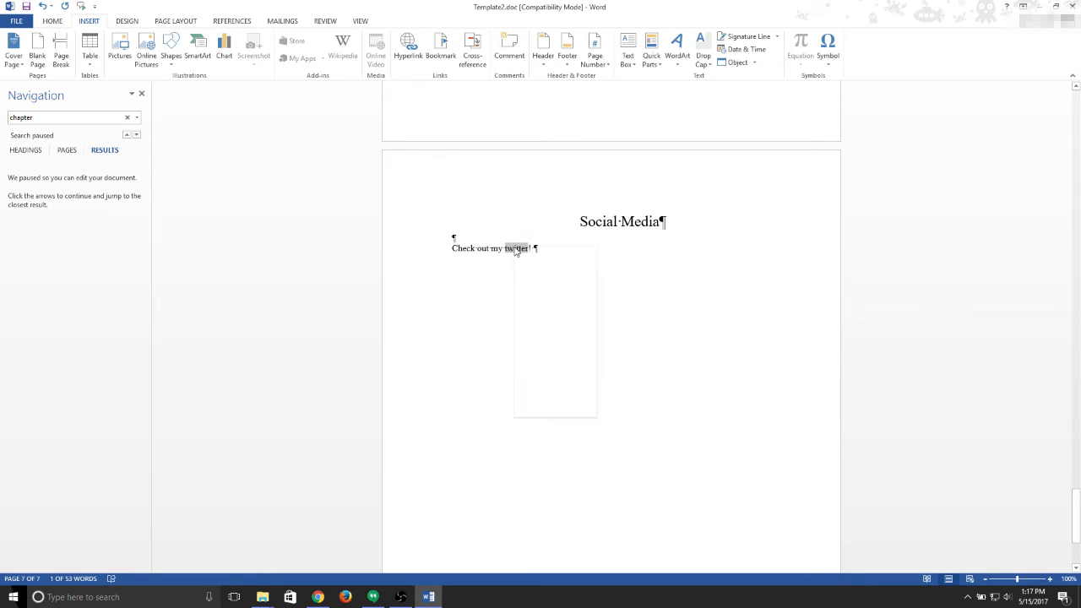
left_click(544, 395)
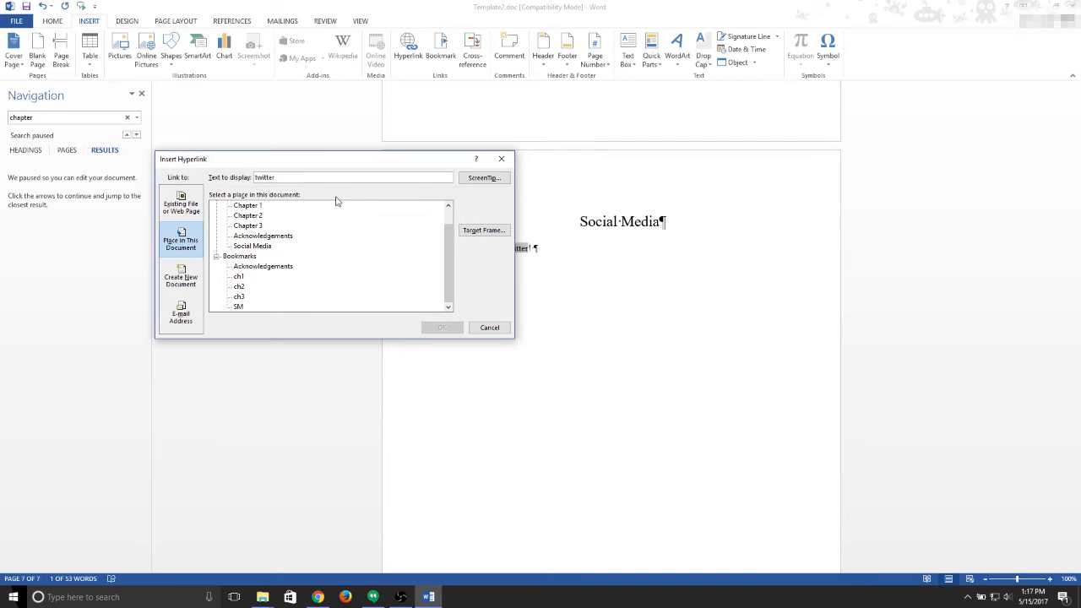
left_click(184, 206)
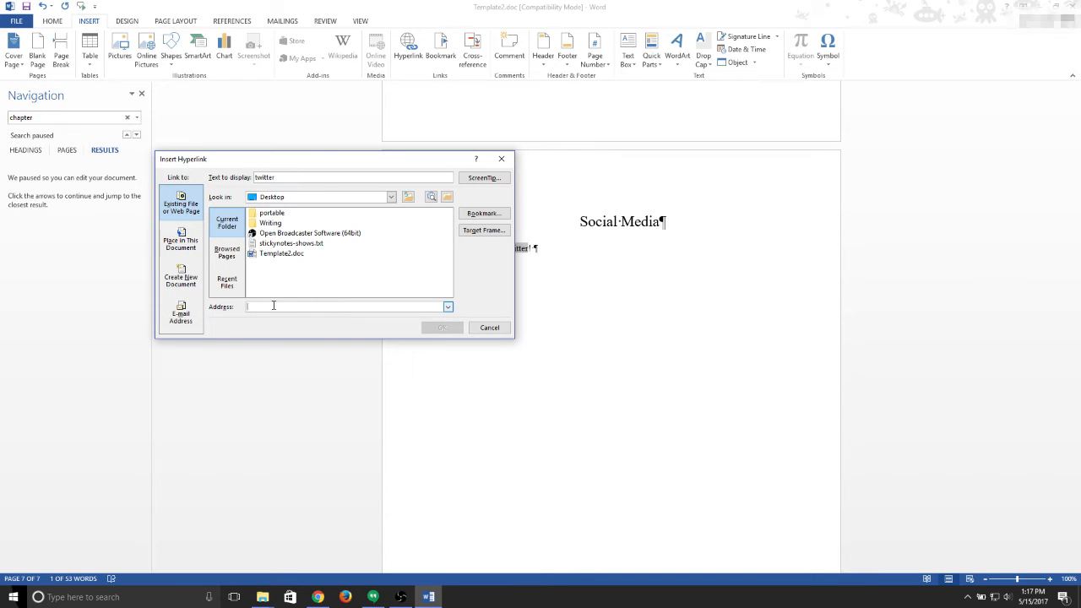
type("h")
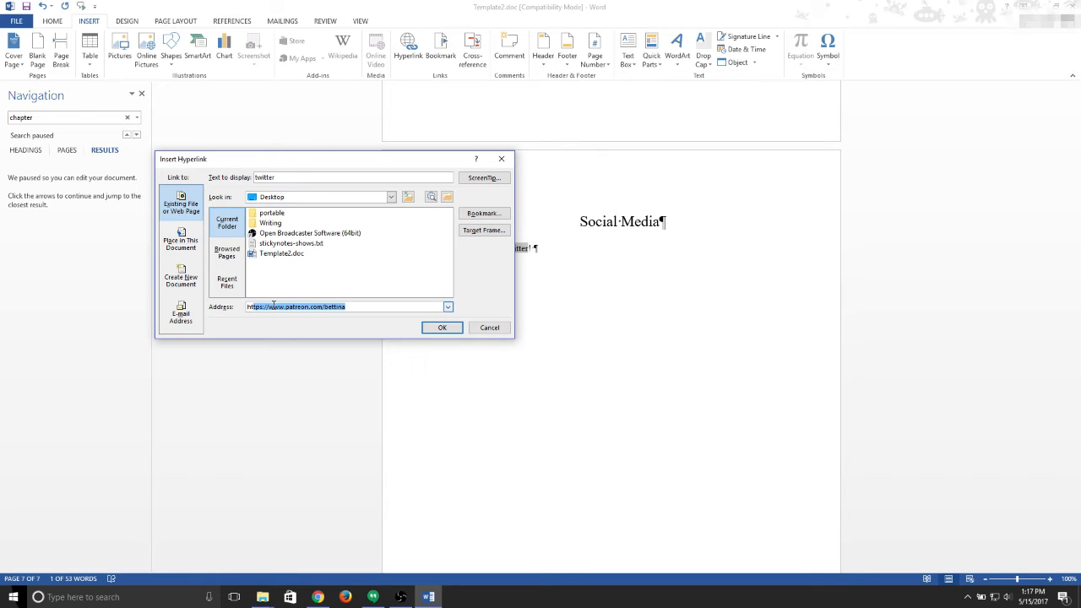
type("ttp://www")
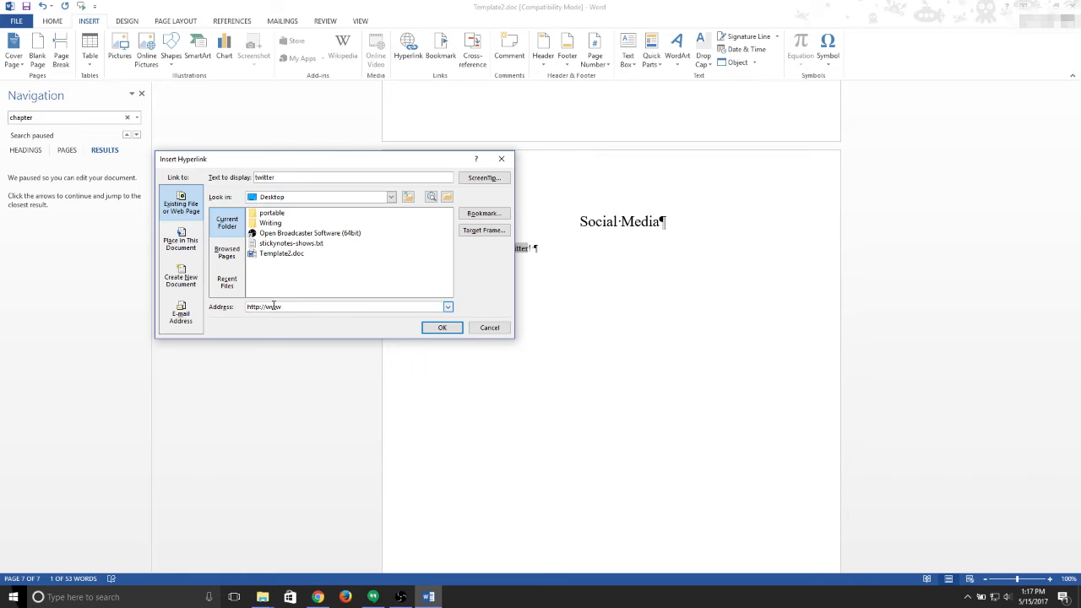
type(".twitter.com/")
left_click(441, 328)
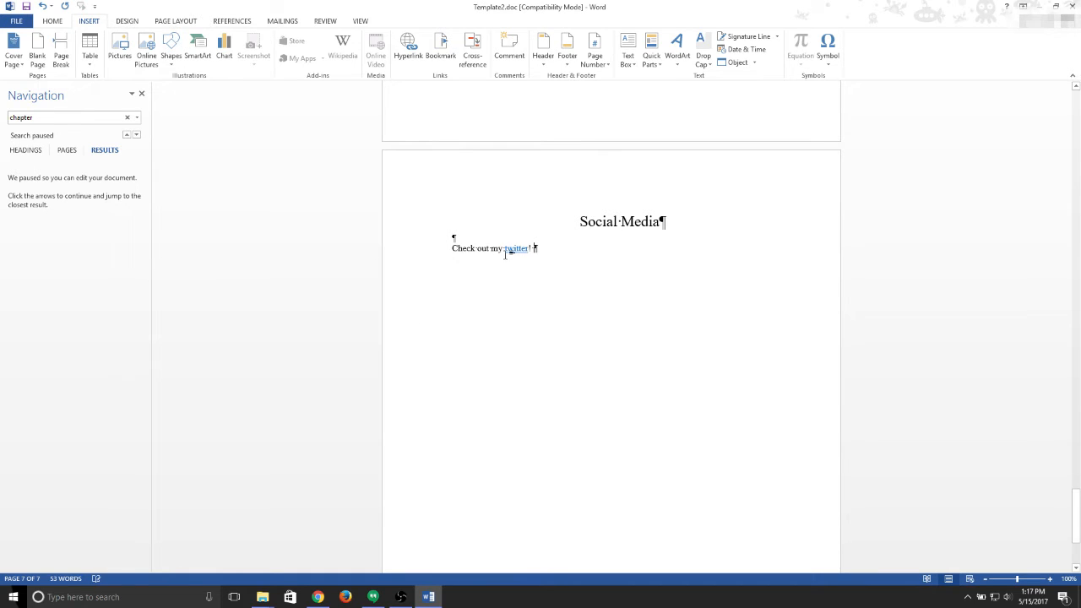
Follow the "twitter" hyperlink to test it in the browser and return to the end of its line in the document
left_click(519, 253, "ctrl")
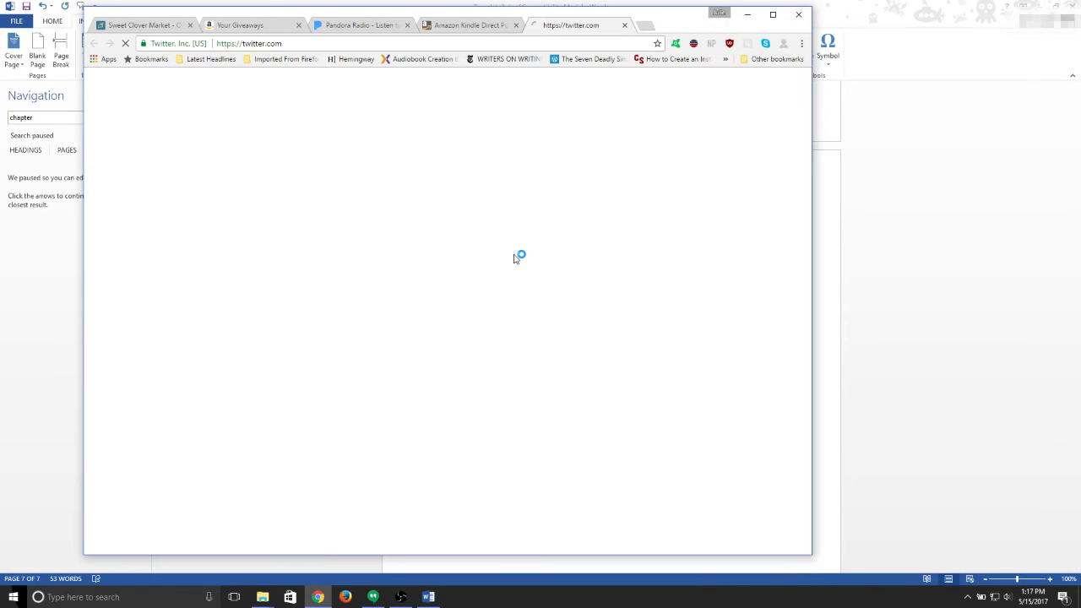
left_click(893, 92)
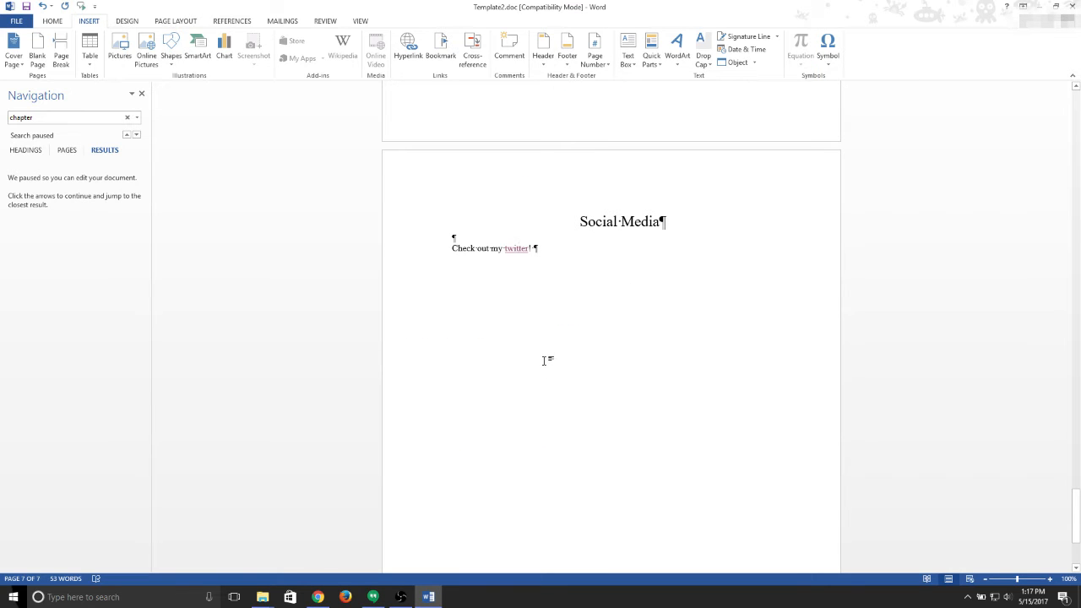
left_click(563, 246)
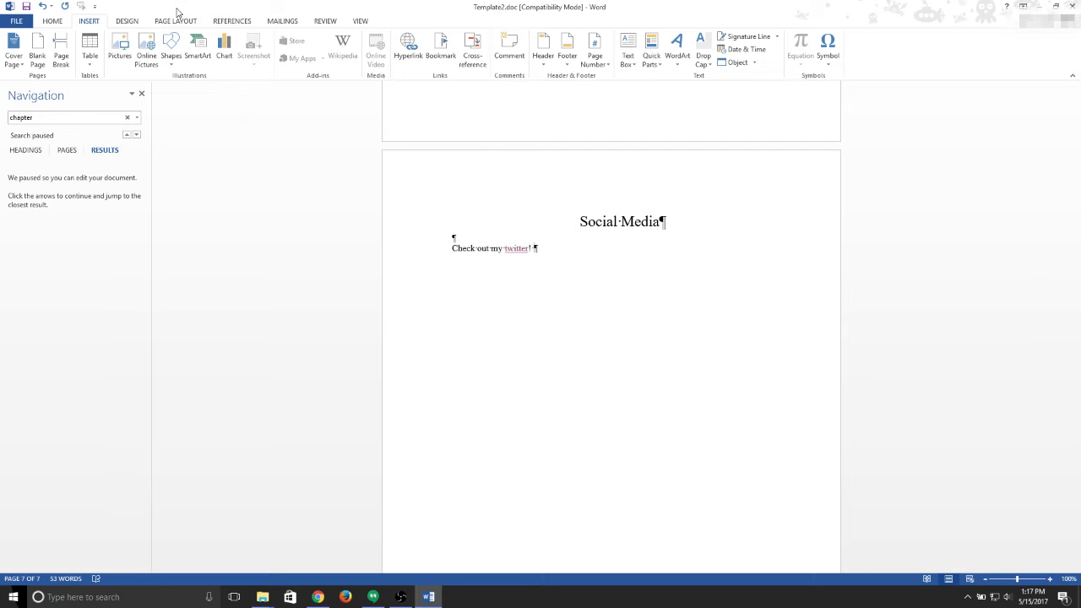
Show hidden bookmarks, delete the hidden _Hlt bookmark created by the web link, and close the Navigation pane
left_click(441, 49)
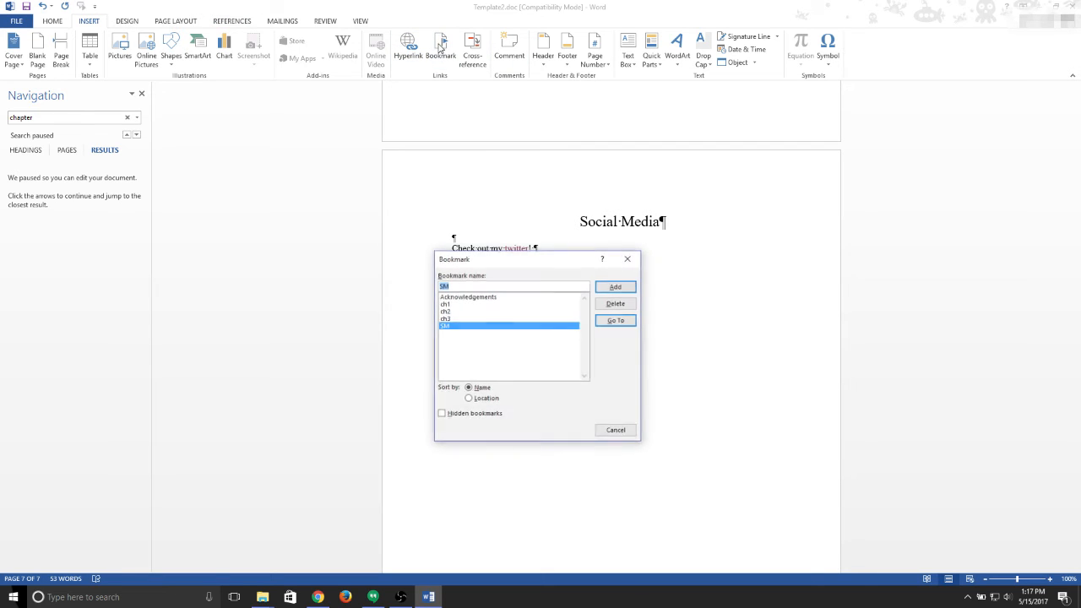
left_click(441, 415)
left_click(468, 297)
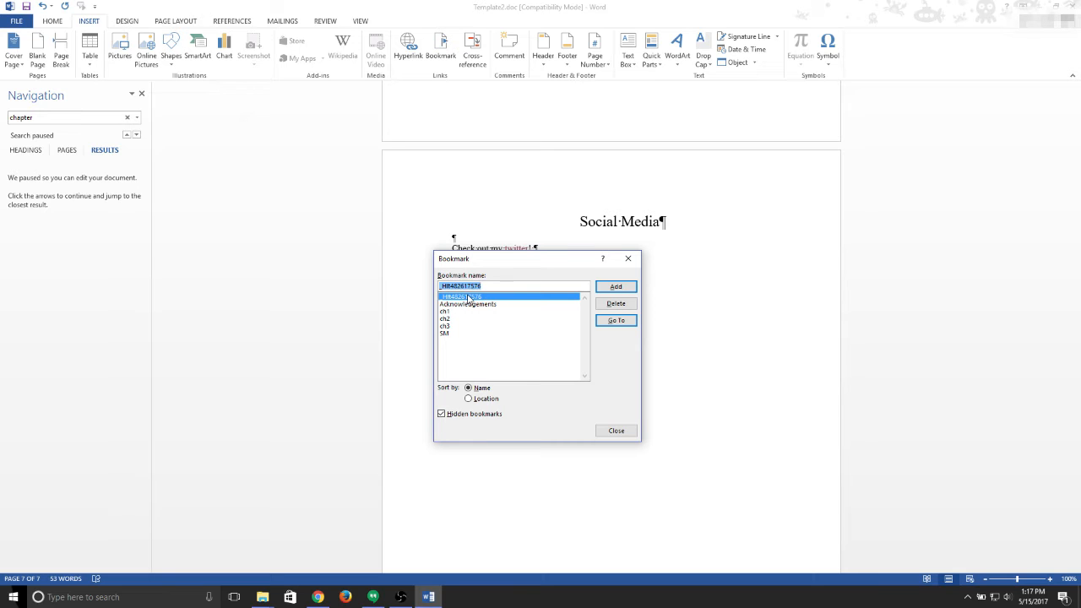
left_click(628, 308)
left_click(624, 431)
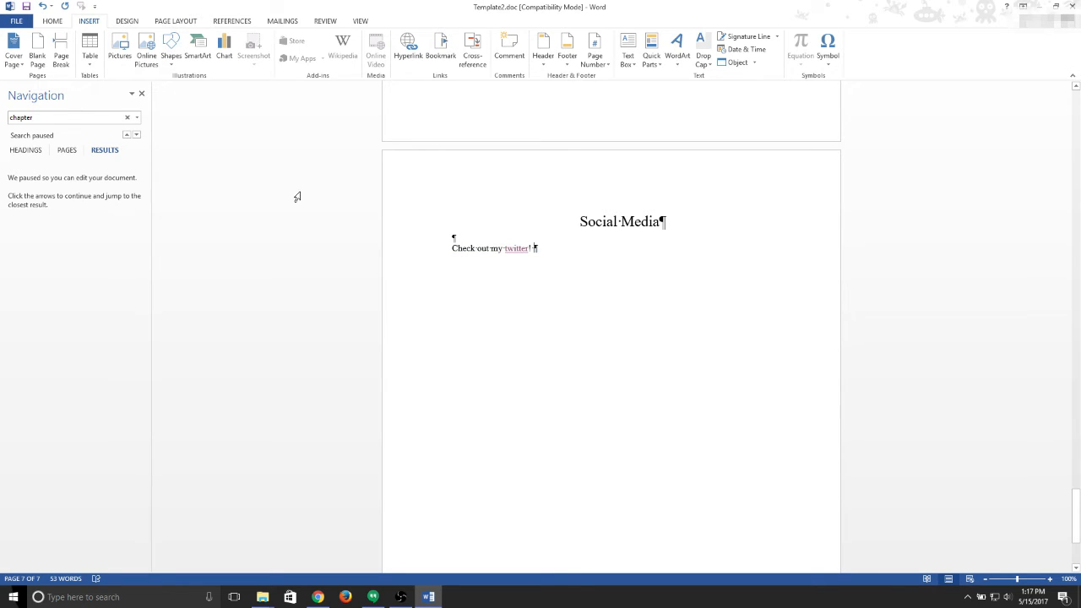
left_click(141, 93)
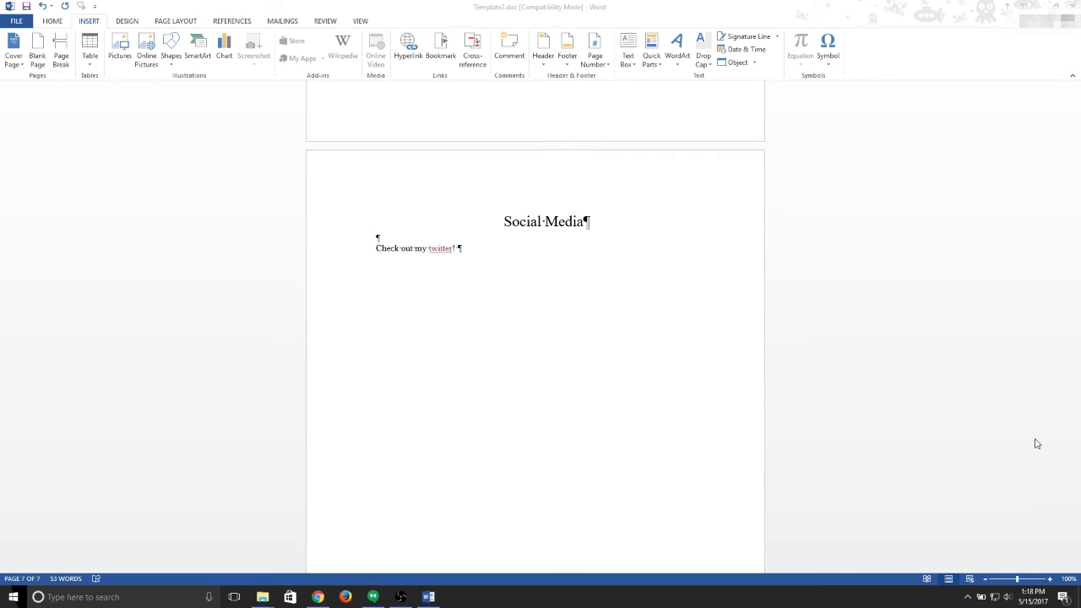
Review the document's layout from the title page through the table of contents to Chapter 1, and return to the title page
scroll(1077, 492, "down", 1)
left_click_drag(1076, 498, 1077, 95)
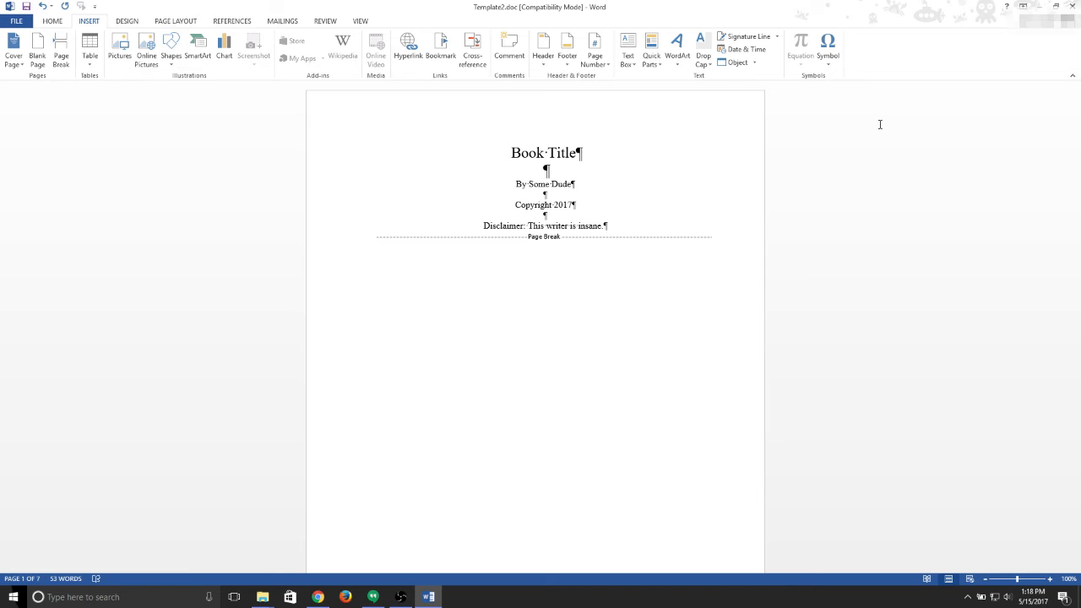
scroll(889, 214, "down", 10)
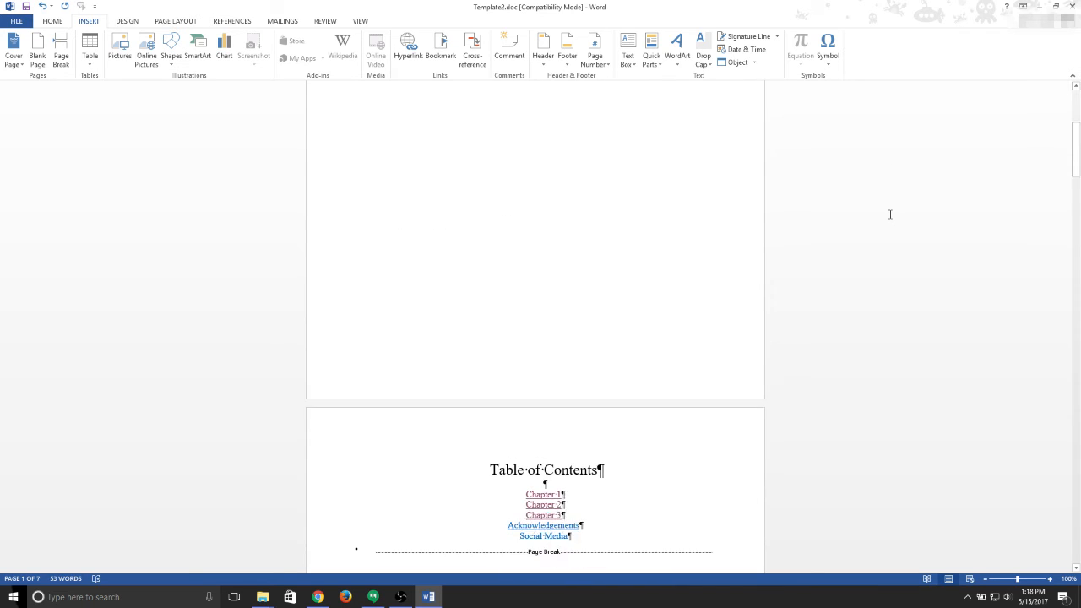
scroll(889, 214, "down", 15)
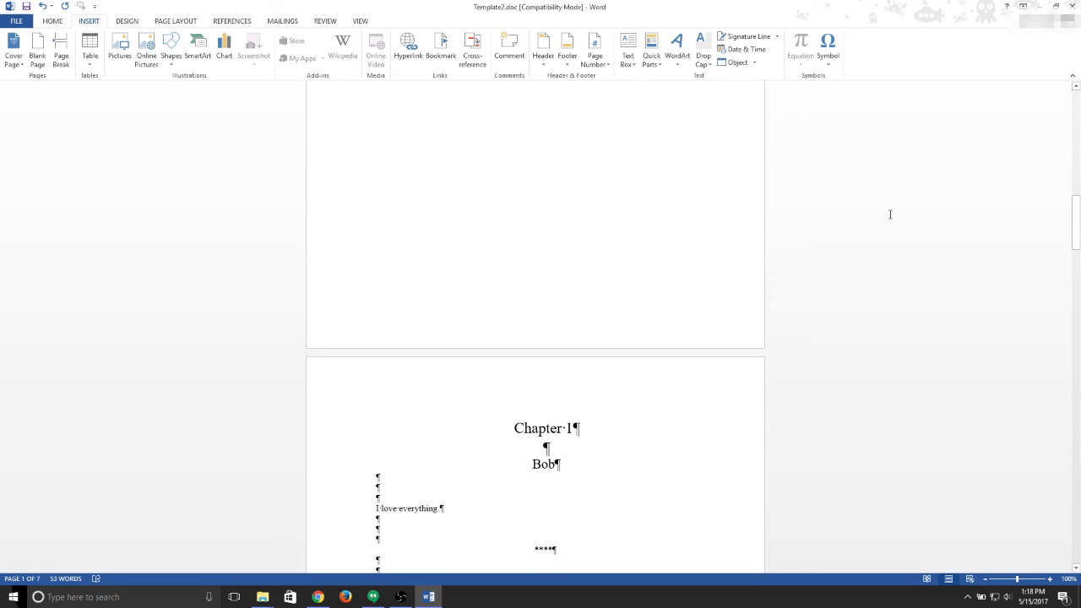
scroll(942, 238, "down", 2)
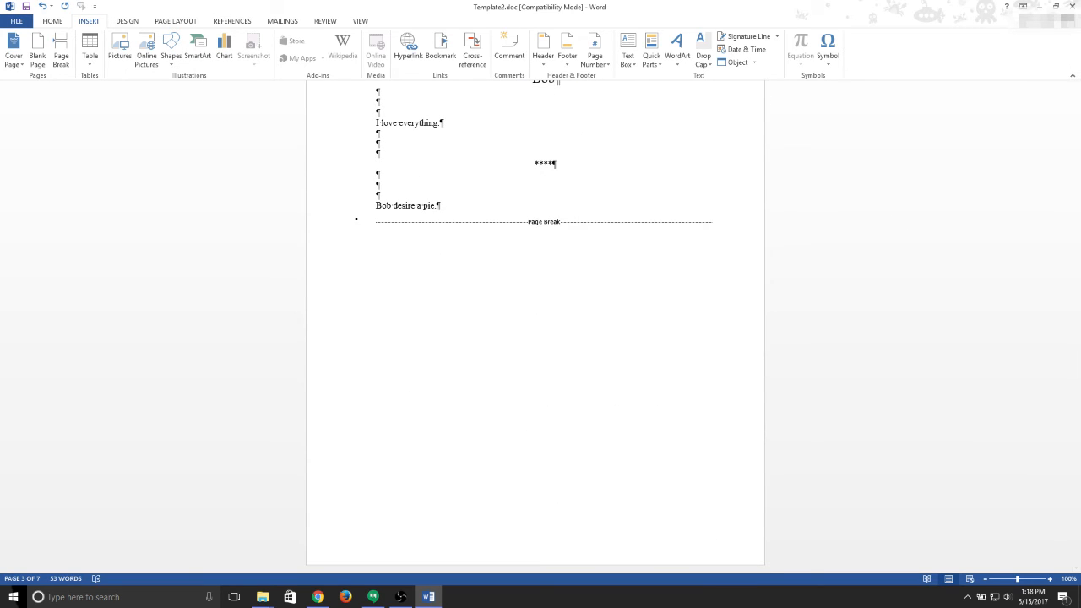
left_click_drag(1076, 254, 1072, 223)
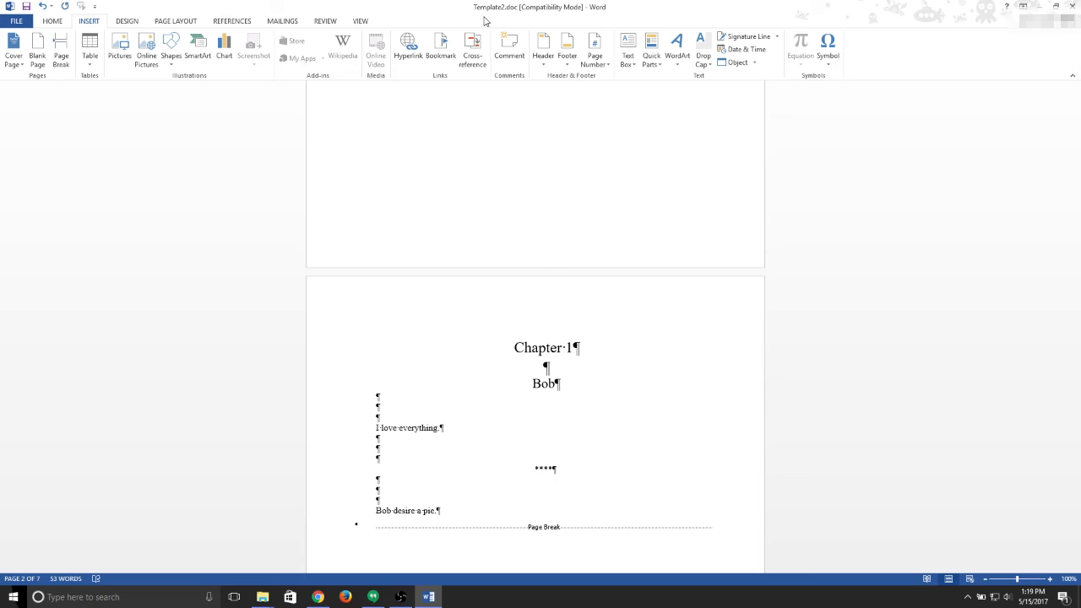
scroll(702, 246, "down", 5)
scroll(702, 246, "up", 5)
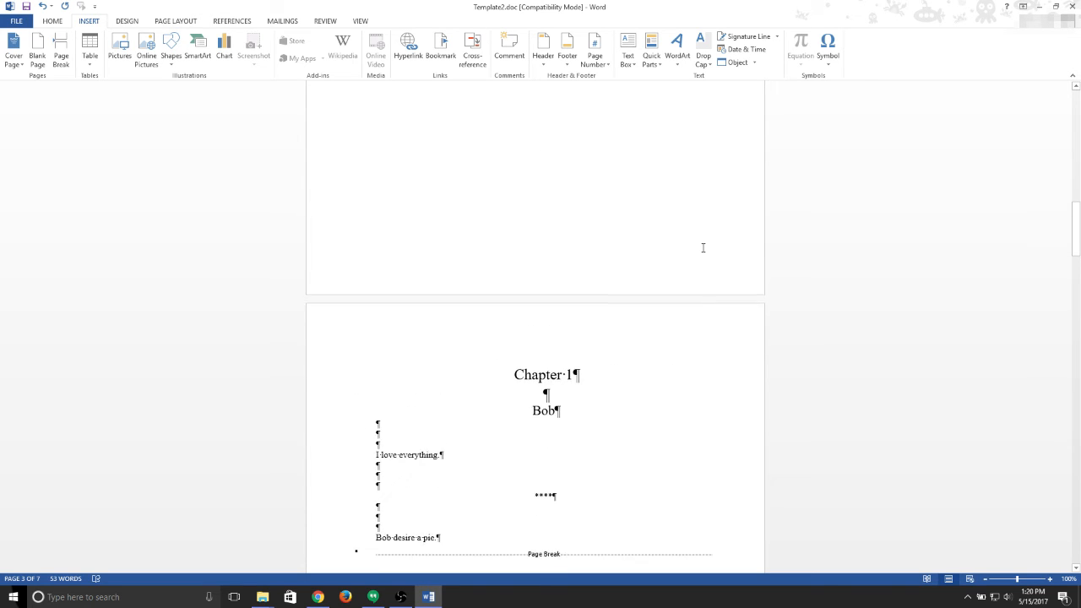
scroll(703, 247, "up", 9)
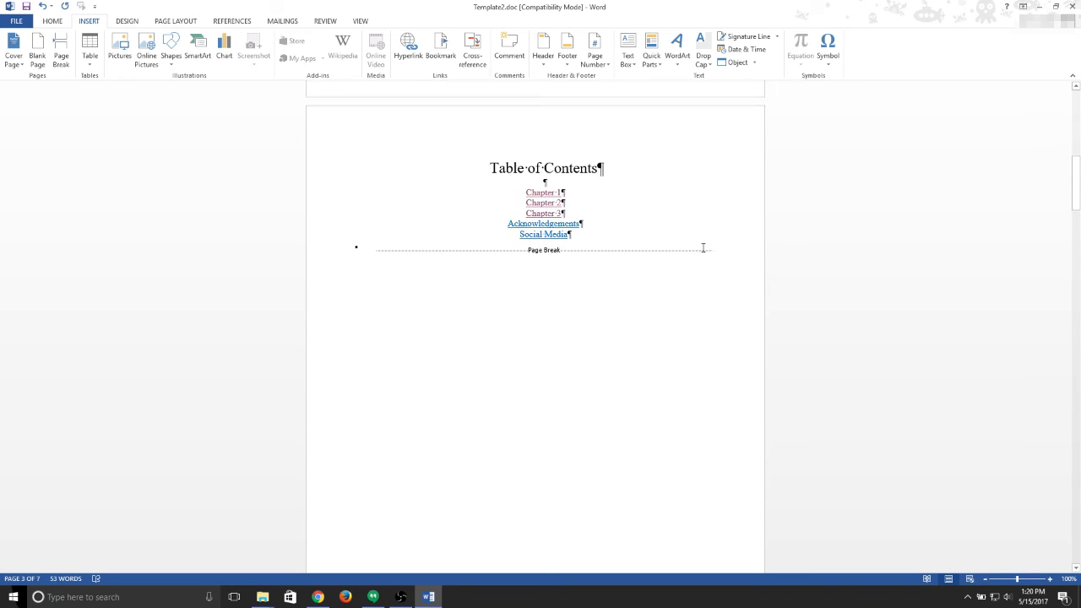
scroll(702, 247, "up", 10)
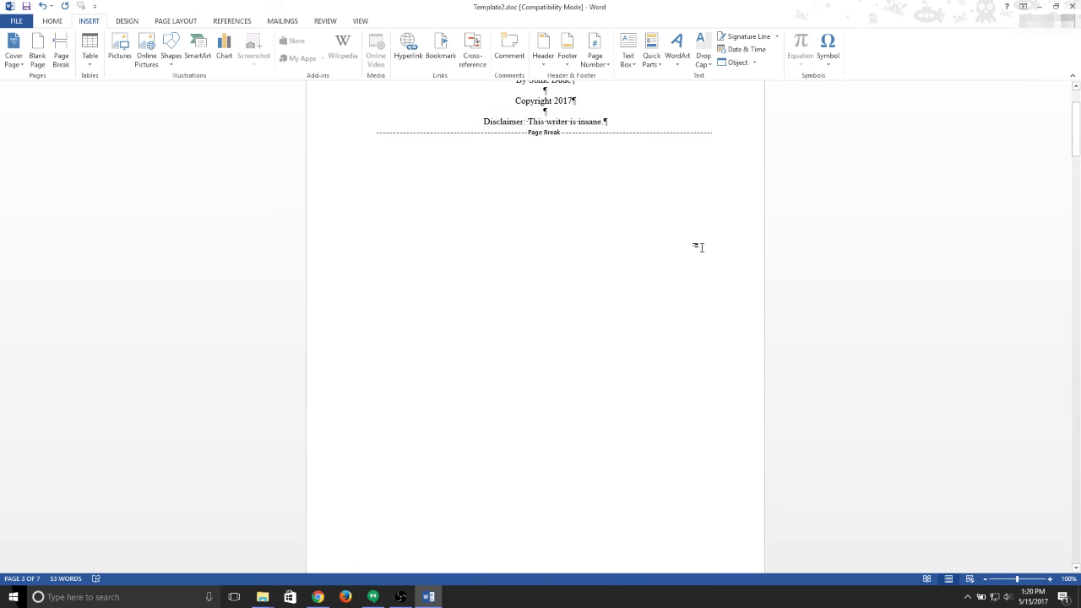
scroll(700, 247, "up", 3)
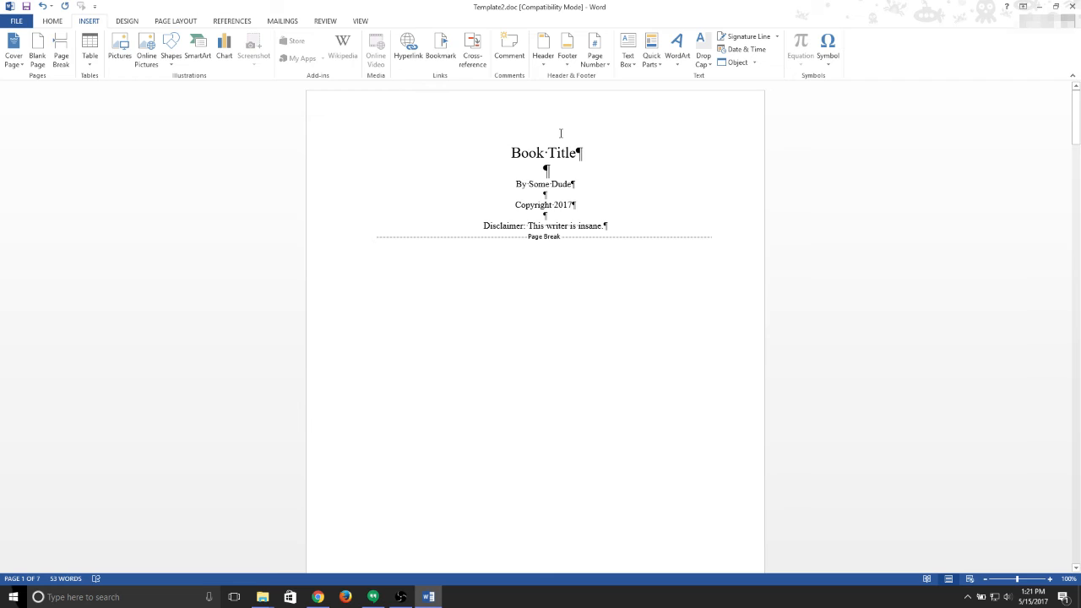
key("Tab")
key("BackSpace")
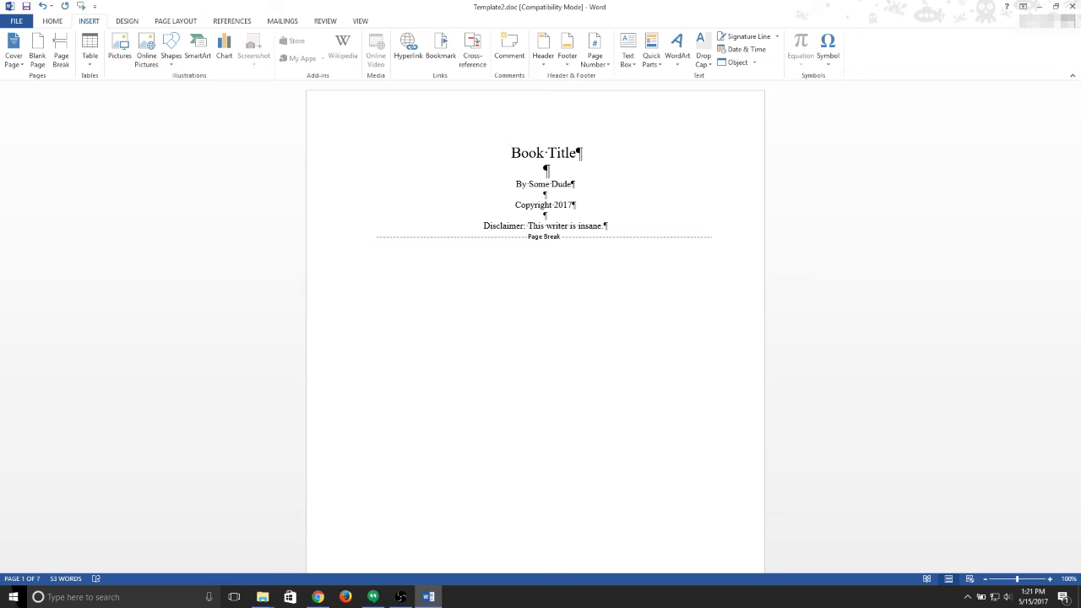
left_click(616, 153)
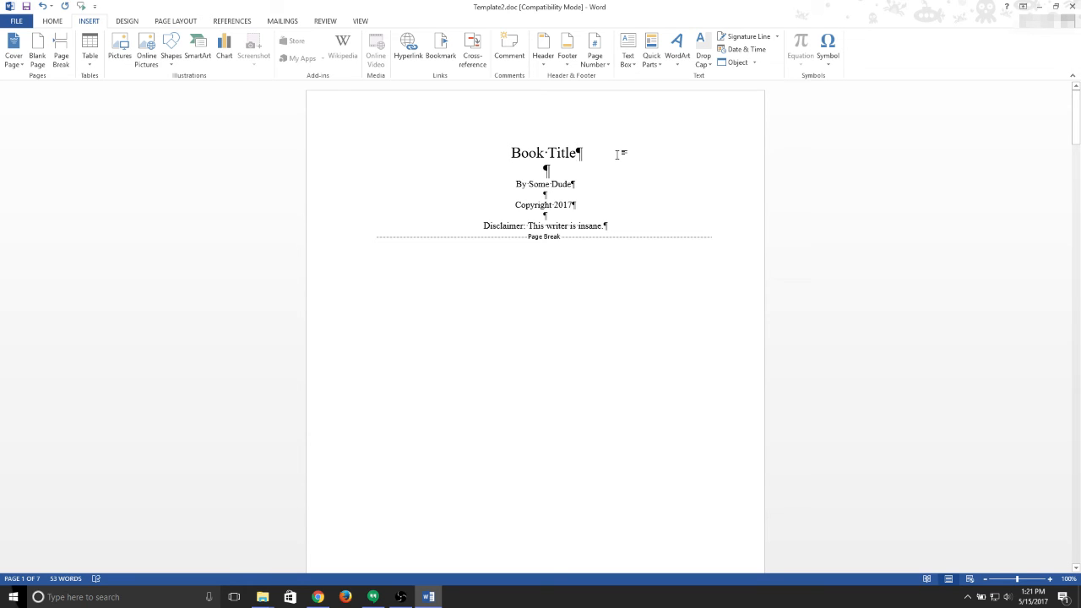
key("shift+Return")
key("BackSpace")
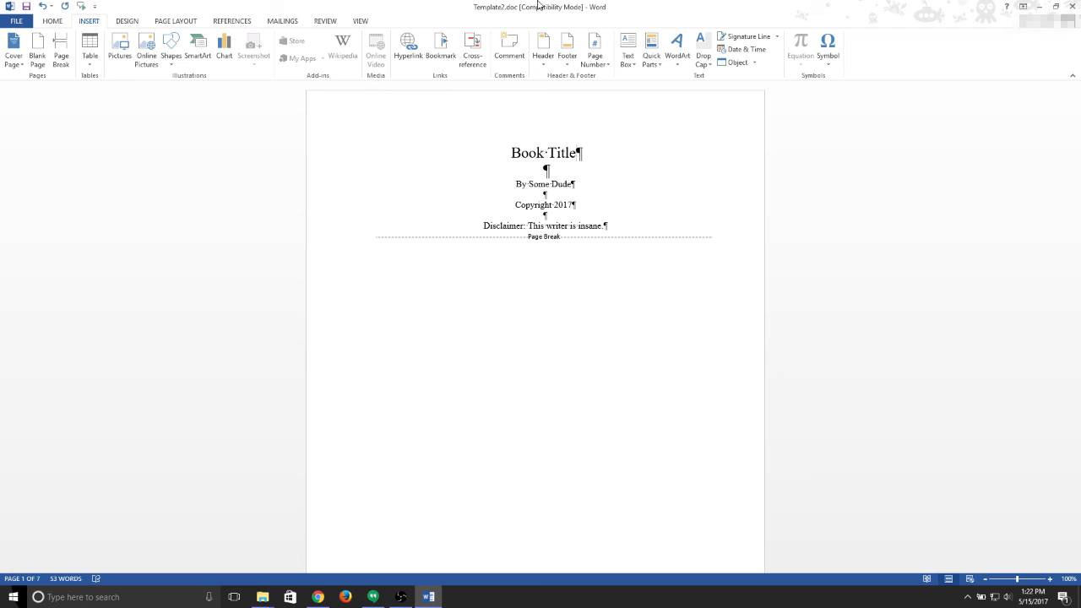
Compare the layout of the title page with that of the table of contents page
scroll(521, 108, "down", 15)
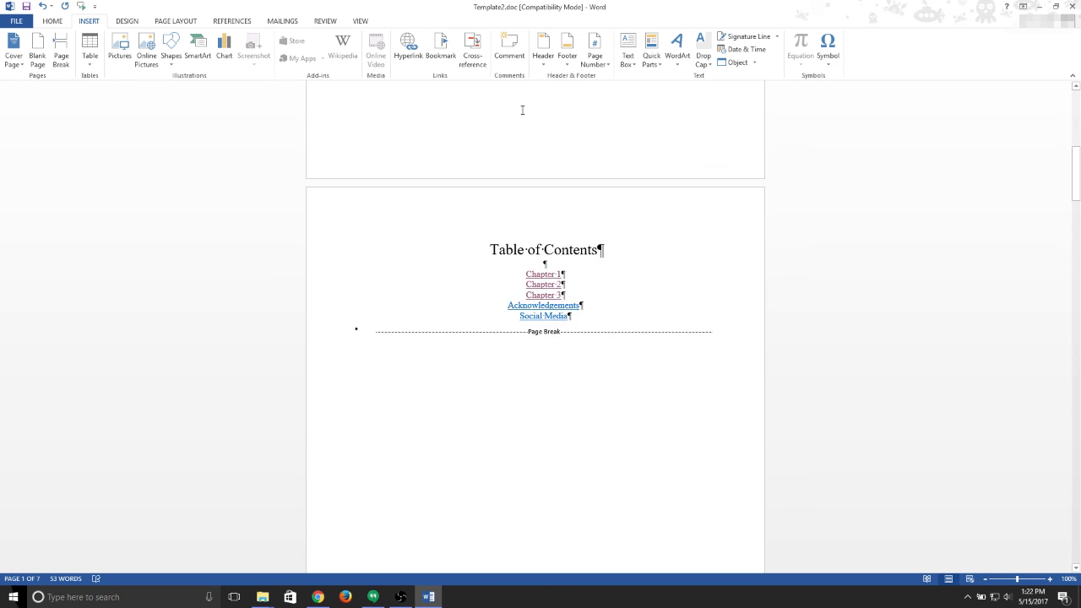
scroll(522, 110, "down", 4)
scroll(522, 109, "up", 5)
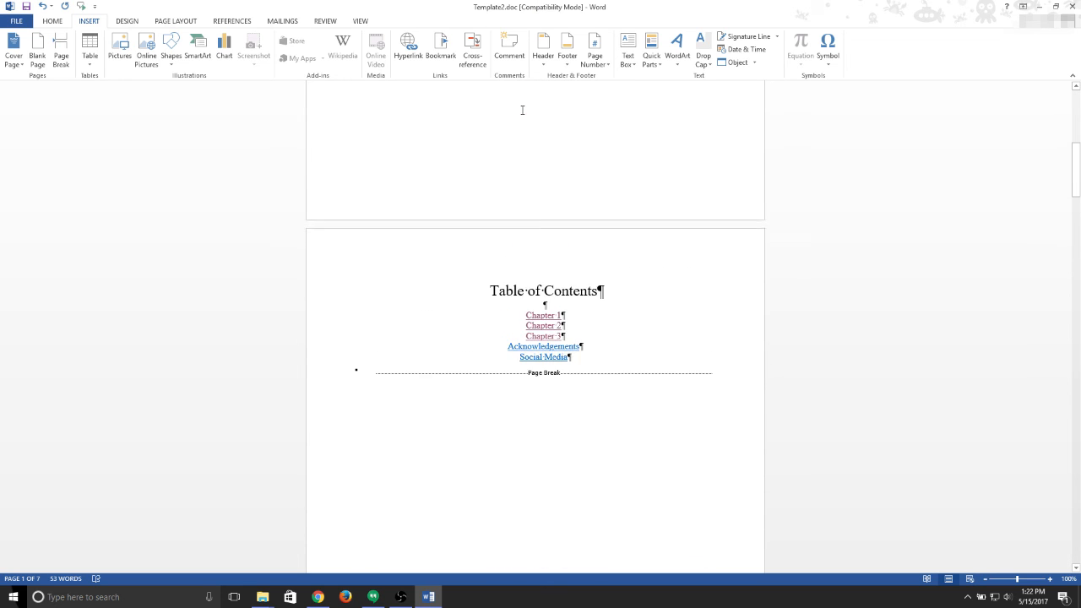
scroll(522, 110, "up", 12)
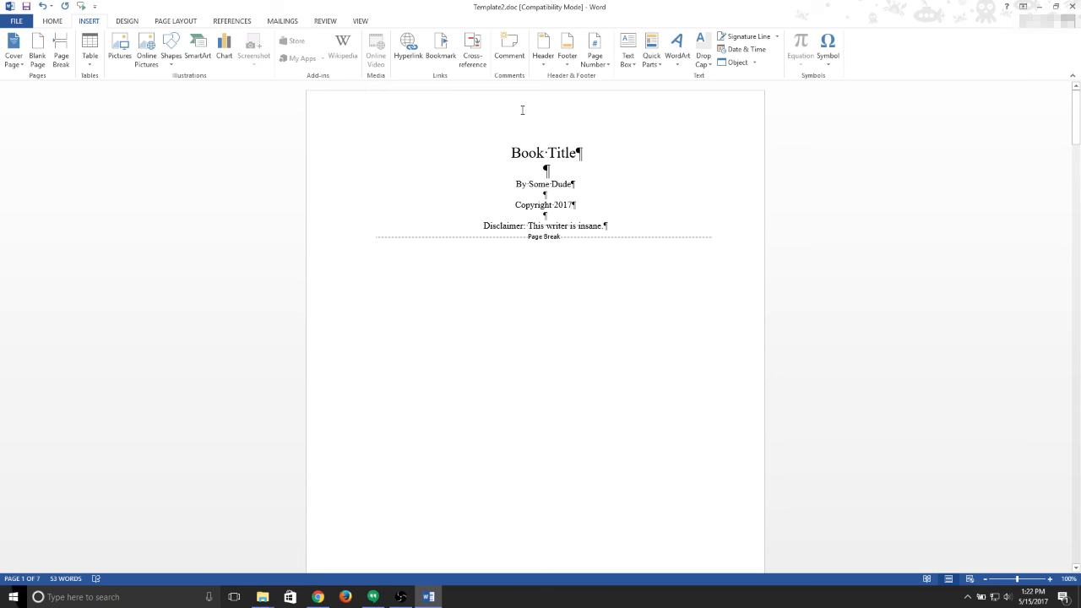
scroll(522, 110, "down", 11)
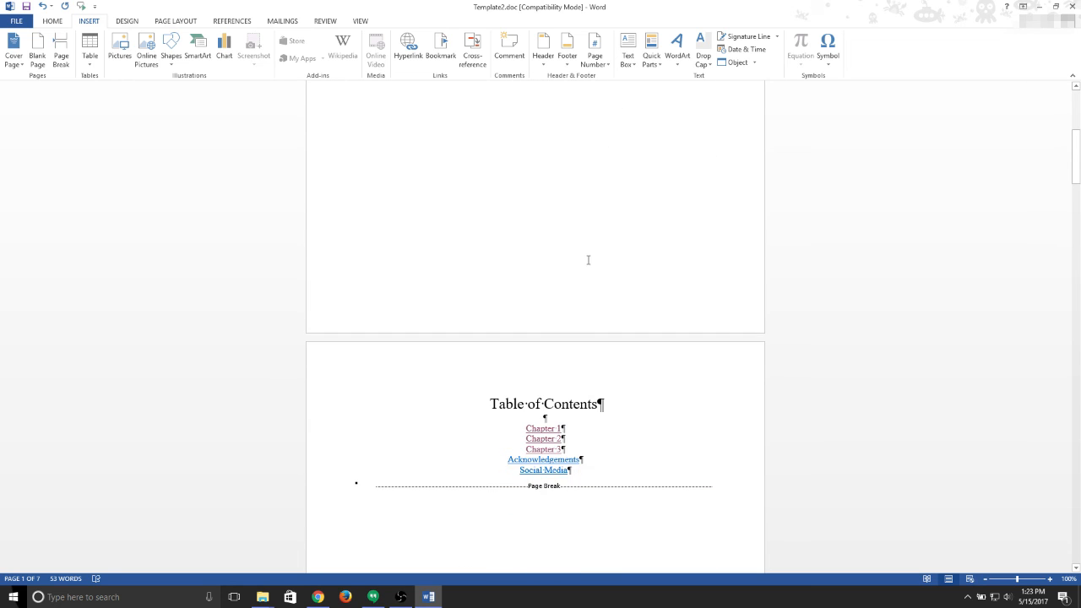
scroll(559, 358, "up", 10)
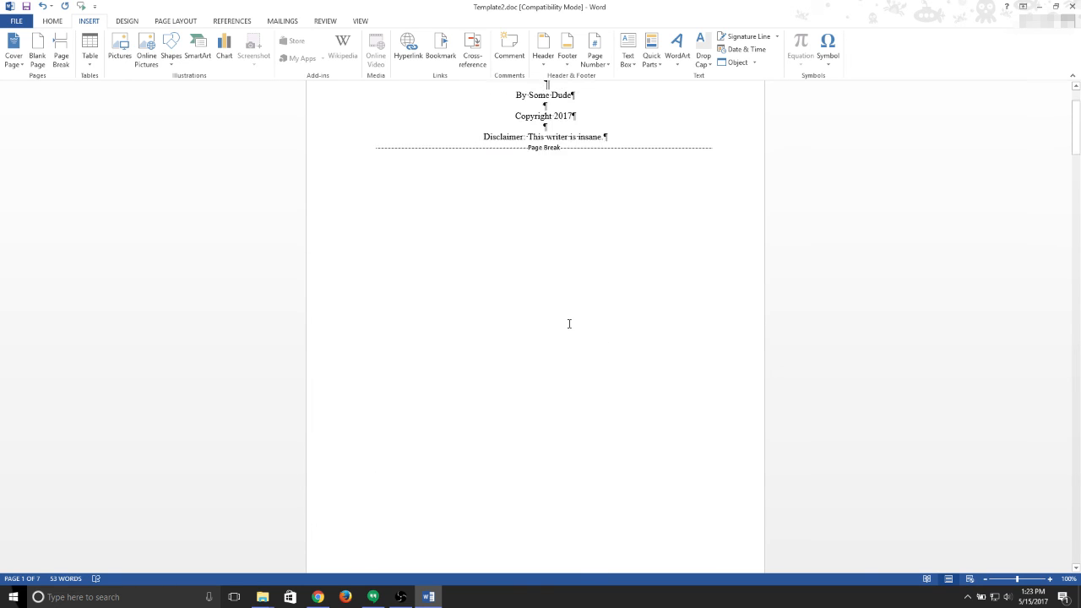